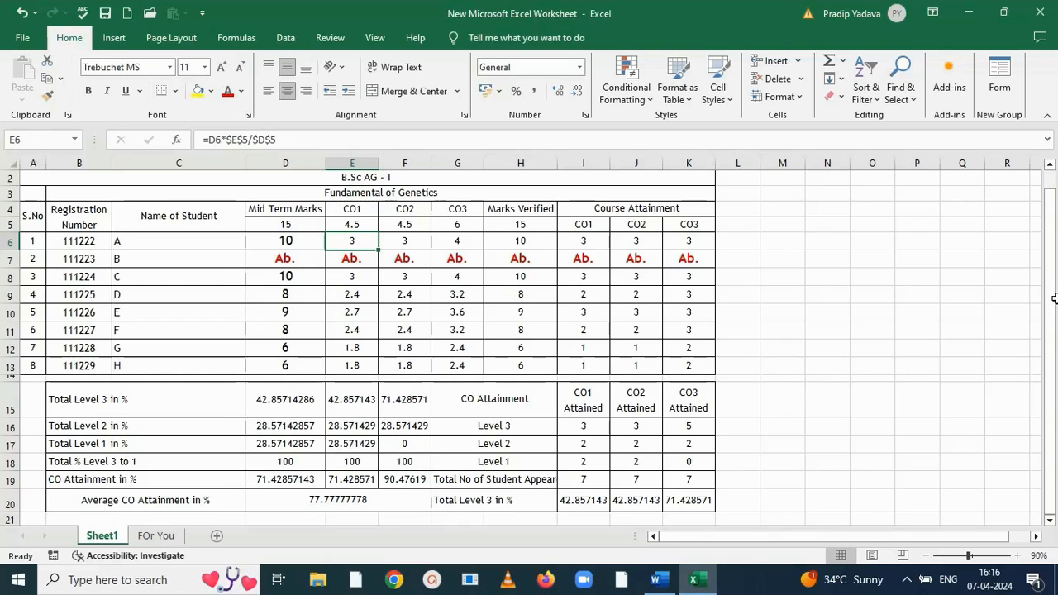
Examine the Level 3 to Level 1 rows and the Total Level 3 in % formulas for CO1, CO2 and CO3 on Sheet1
{"action": "left_click_drag", "start_coordinate": [1050, 306], "coordinate": [1049, 273]}
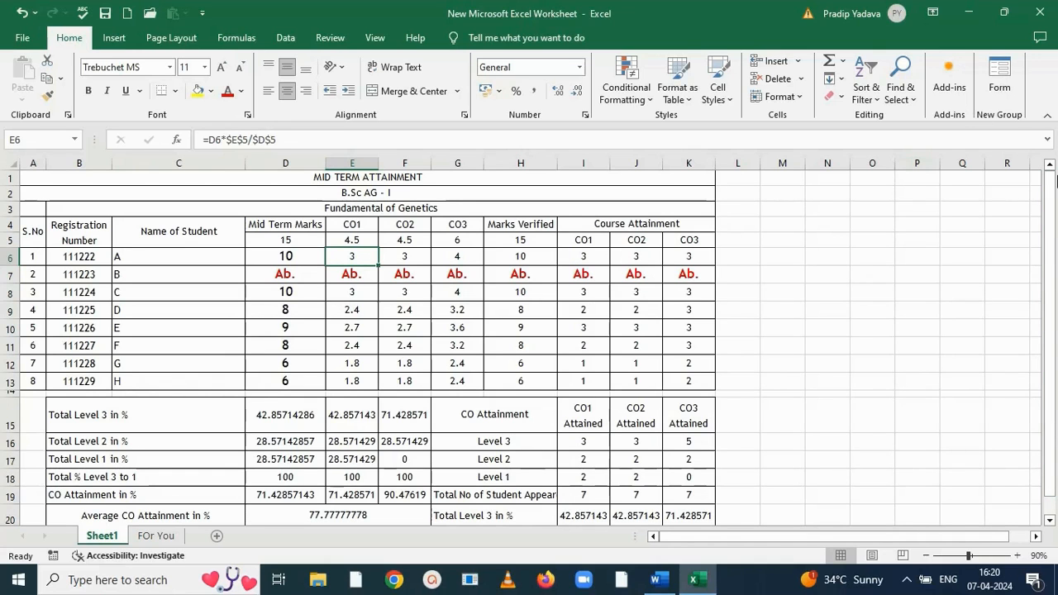
{"action": "left_click_drag", "start_coordinate": [1048, 212], "coordinate": [1055, 281]}
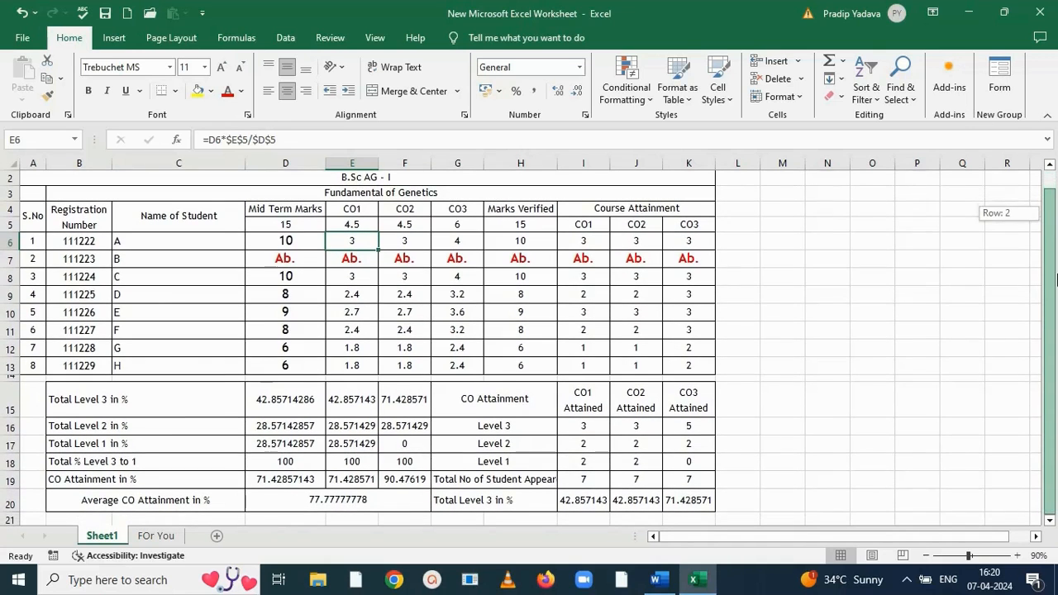
{"action": "left_click", "coordinate": [496, 428]}
{"action": "left_click", "coordinate": [575, 426]}
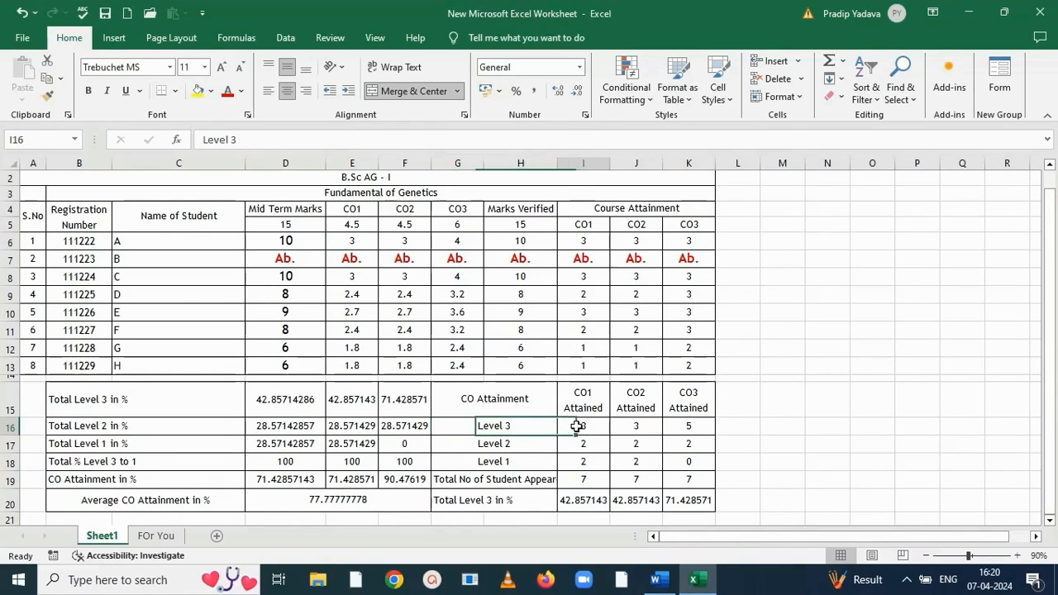
{"action": "left_click_drag", "start_coordinate": [576, 425], "coordinate": [583, 482]}
{"action": "left_click", "coordinate": [583, 499]}
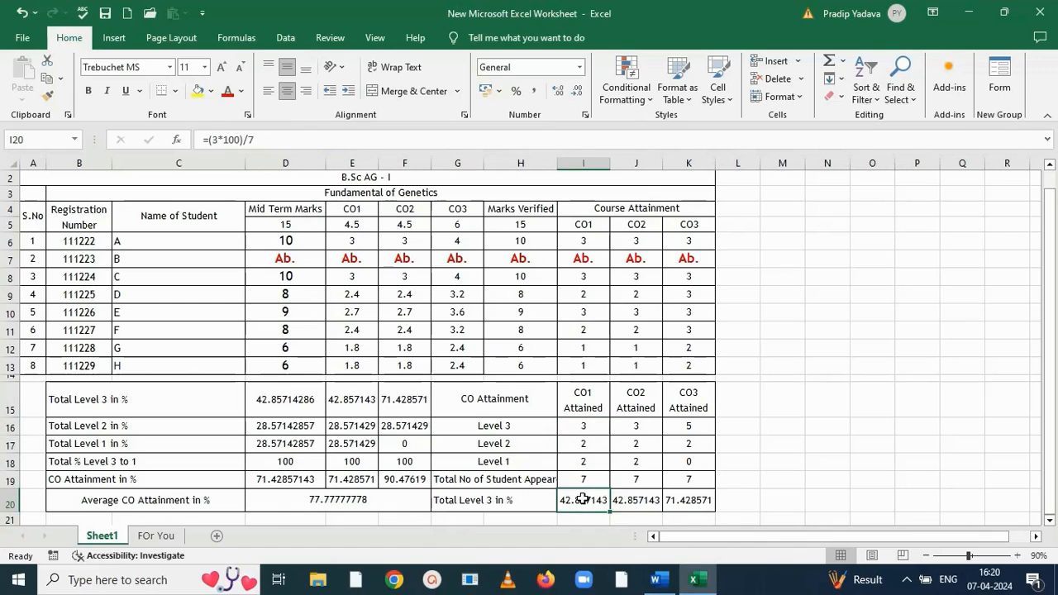
{"action": "left_click", "coordinate": [636, 502]}
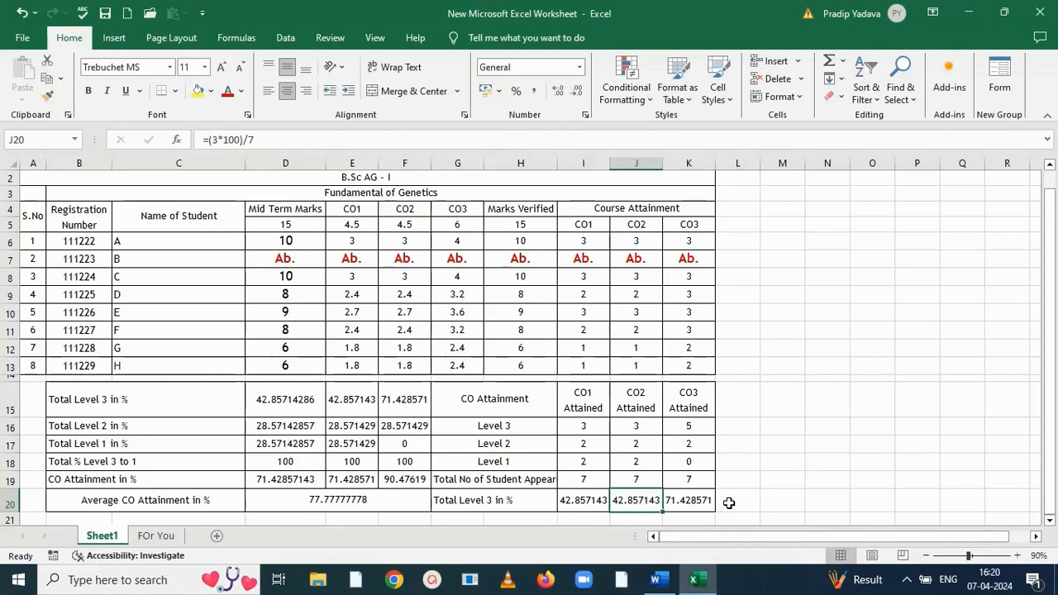
{"action": "left_click", "coordinate": [697, 501]}
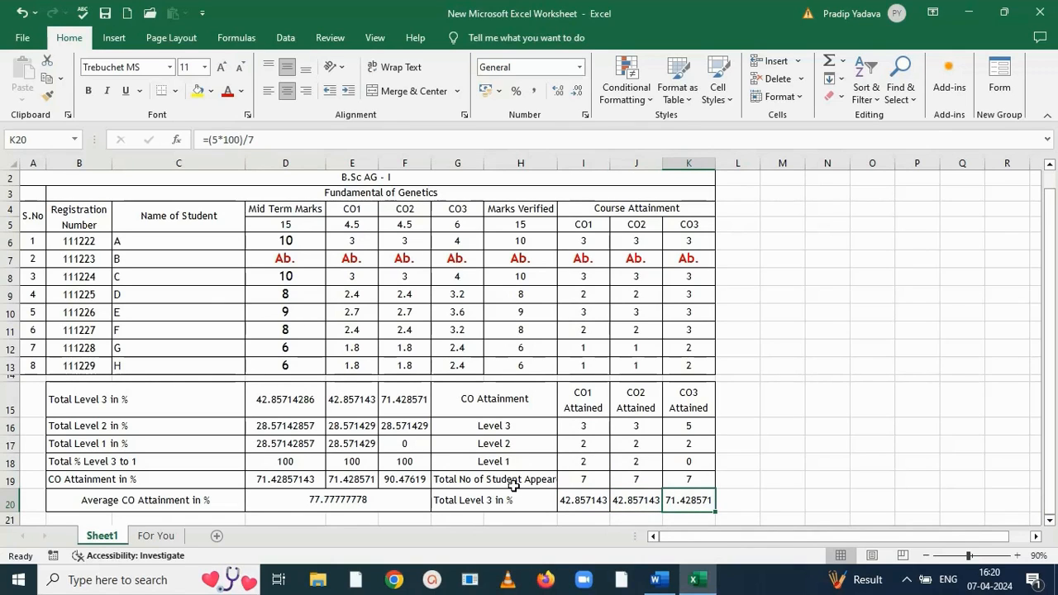
Inspect the average CO attainment formula and the first student's CO1, CO2, CO3 and verified marks cells
{"action": "left_click_drag", "start_coordinate": [113, 410], "coordinate": [338, 424]}
{"action": "left_click", "coordinate": [136, 500]}
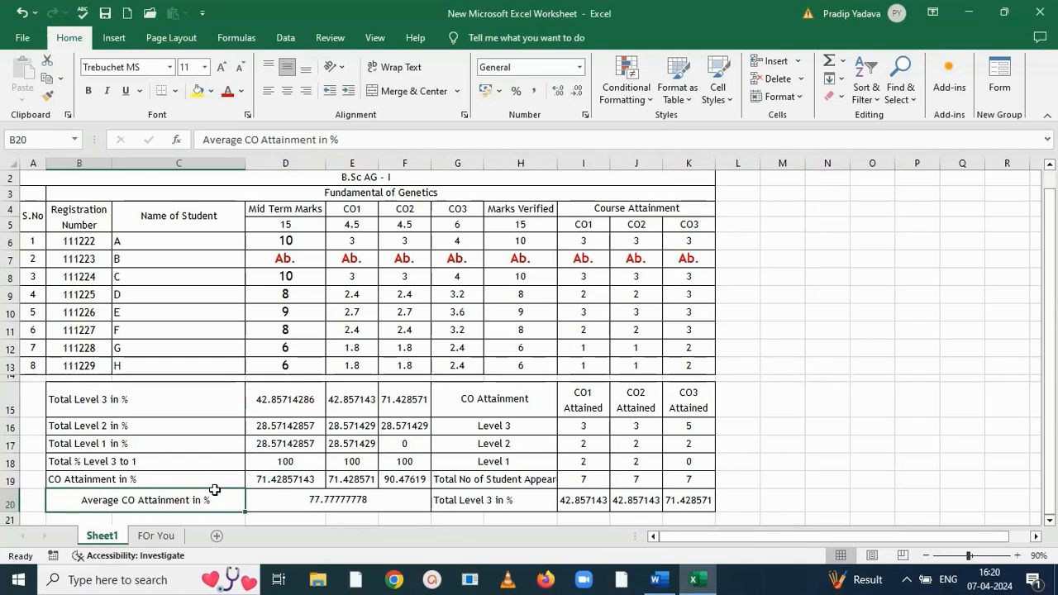
{"action": "left_click", "coordinate": [305, 505]}
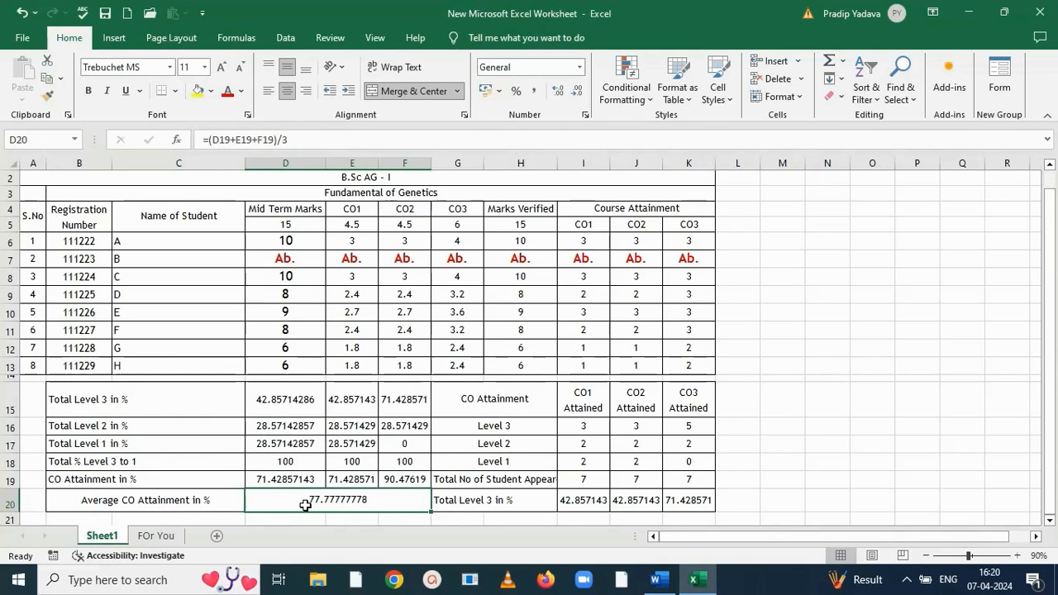
{"action": "left_click", "coordinate": [352, 237]}
{"action": "left_click", "coordinate": [407, 240]}
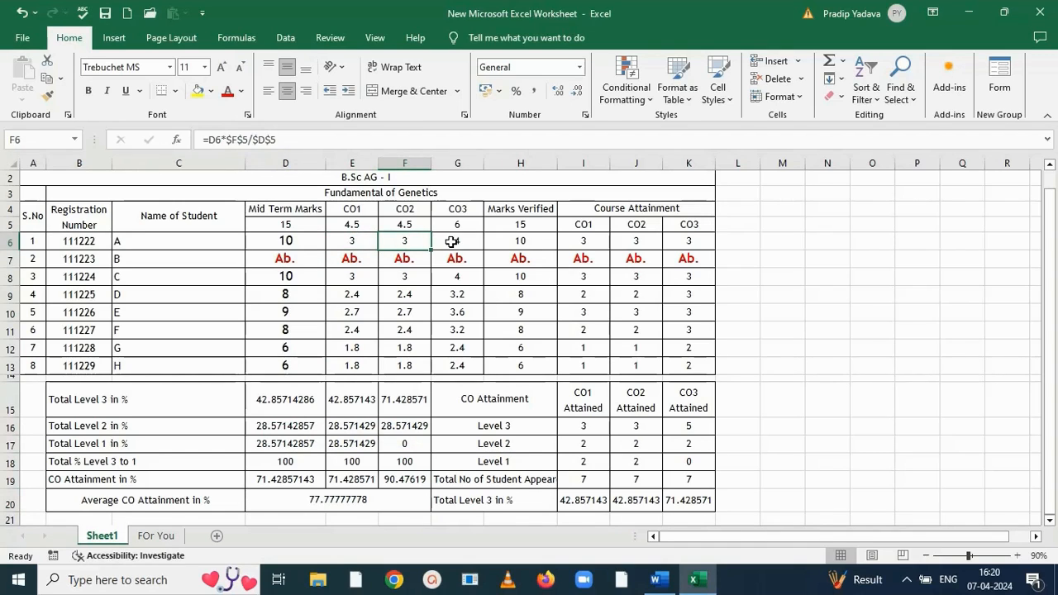
{"action": "left_click", "coordinate": [451, 240]}
{"action": "left_click", "coordinate": [511, 240]}
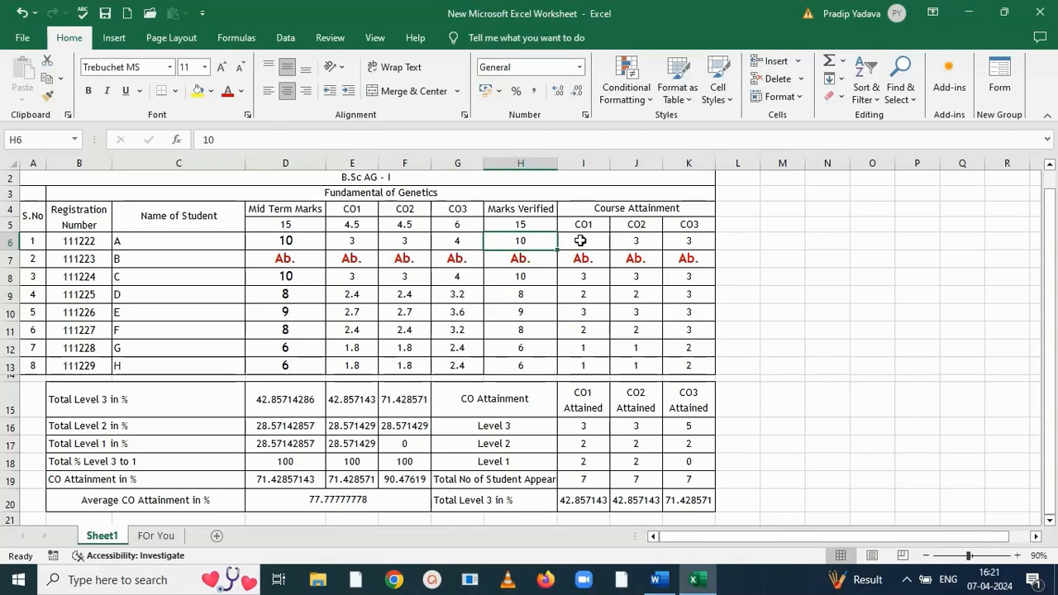
Open the FOr You sheet and review its Attainment Level 2 criterion, student list columns and maximum mid term marks
{"action": "left_click", "coordinate": [162, 537]}
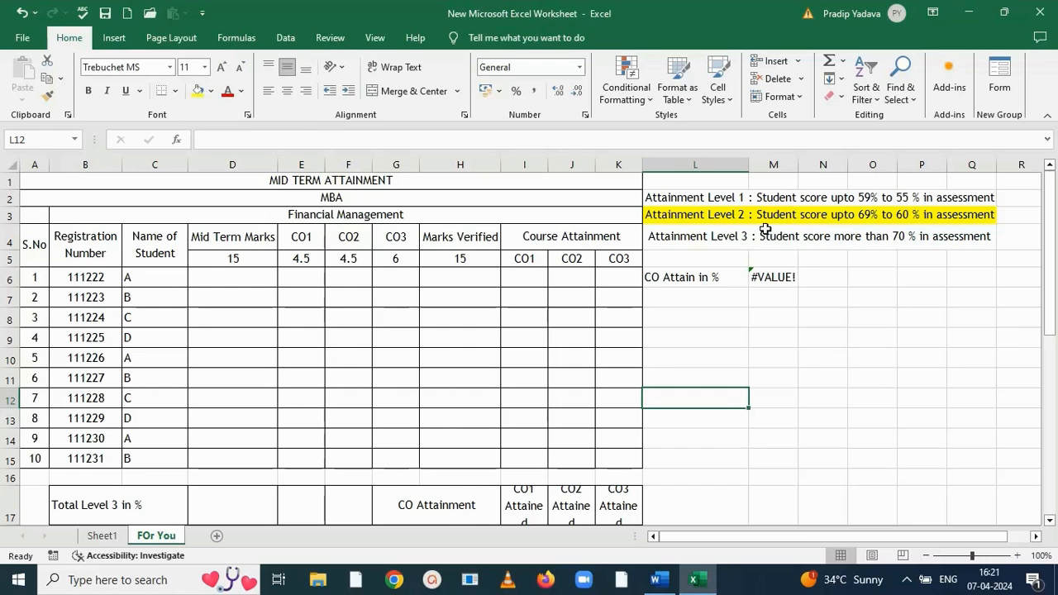
{"action": "left_click", "coordinate": [804, 217]}
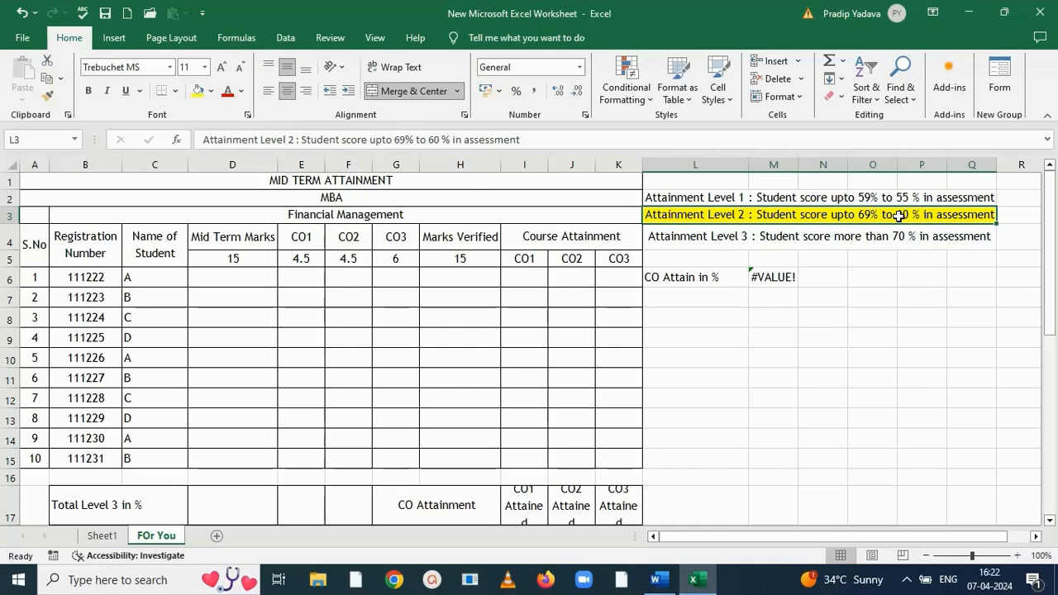
{"action": "left_click", "coordinate": [37, 284]}
{"action": "left_click_drag", "start_coordinate": [37, 287], "coordinate": [43, 460]}
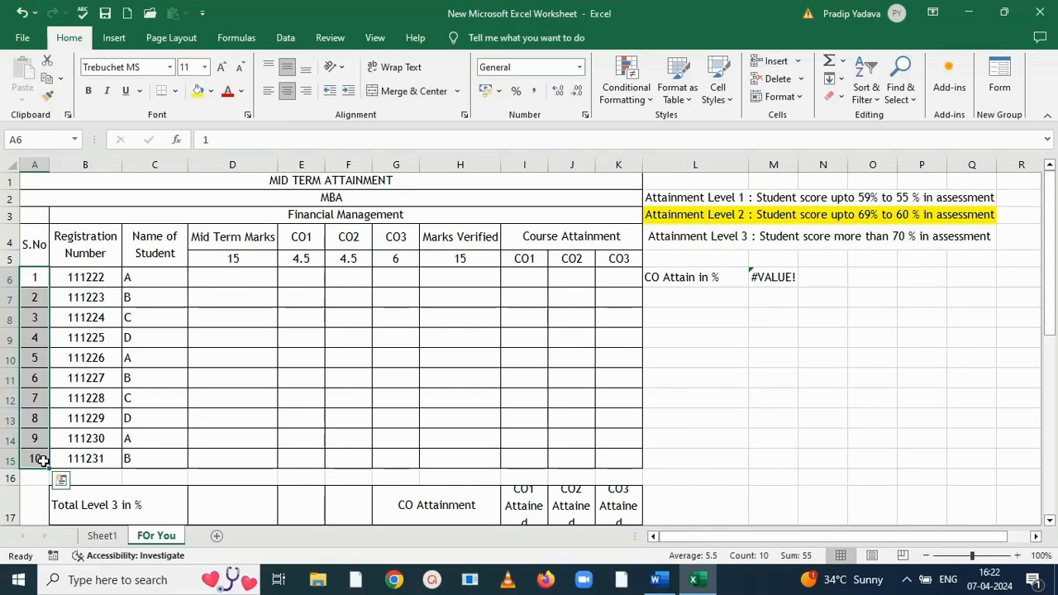
{"action": "left_click_drag", "start_coordinate": [82, 276], "coordinate": [103, 449]}
{"action": "left_click_drag", "start_coordinate": [157, 279], "coordinate": [167, 457]}
{"action": "left_click", "coordinate": [238, 259]}
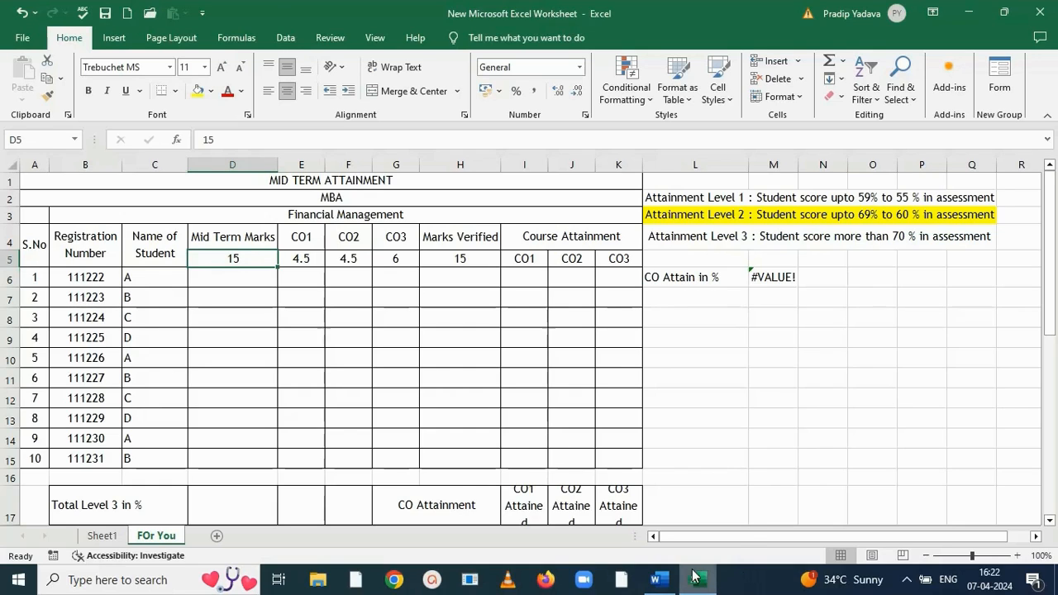
Switch to the MBA2-QP - MTT question paper in Word and examine the CO assigned to each Section A and B question
{"action": "mouse_move", "coordinate": [668, 580]}
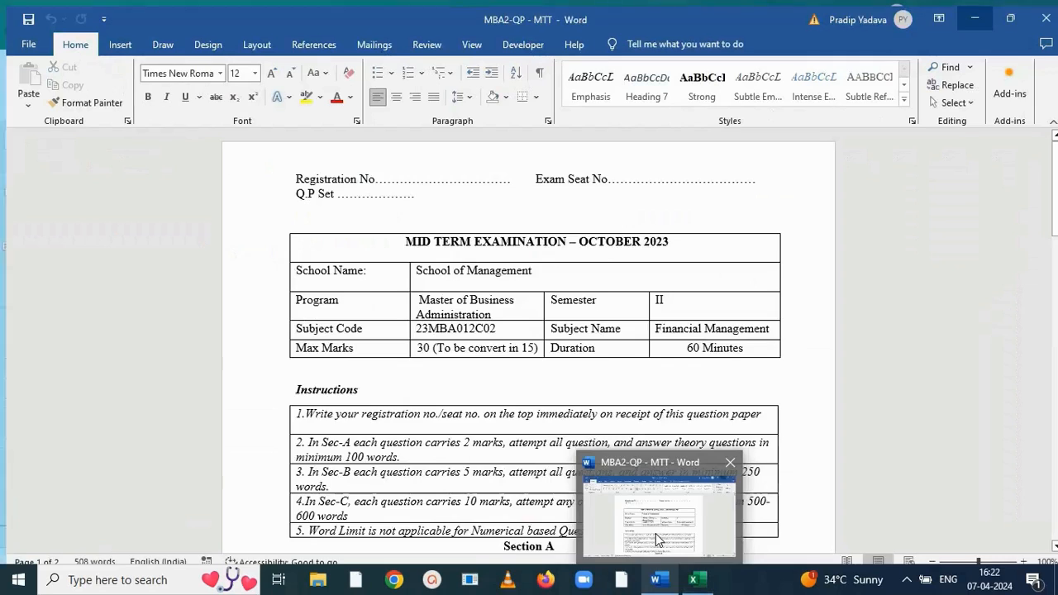
{"action": "left_click", "coordinate": [656, 533]}
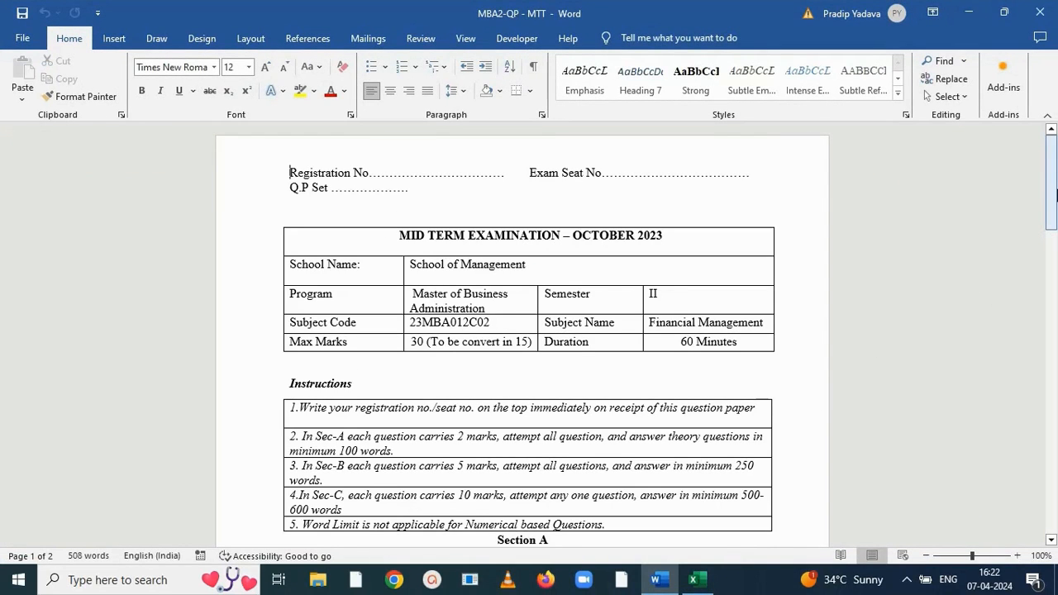
{"action": "scroll", "coordinate": [407, 273], "scroll_direction": "down", "scroll_amount": 5}
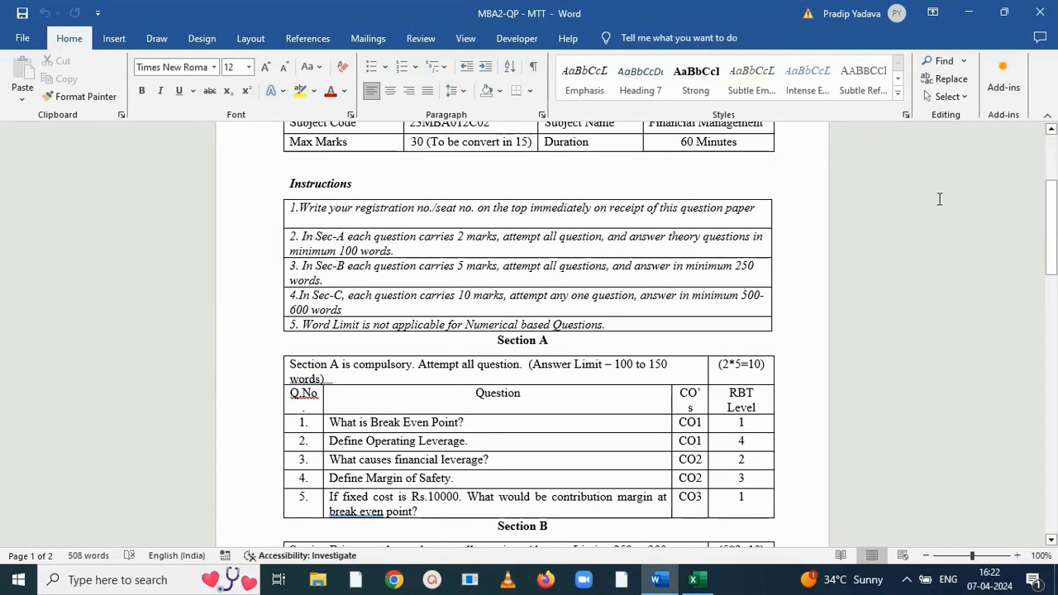
{"action": "left_click_drag", "start_coordinate": [1051, 182], "coordinate": [1053, 247]}
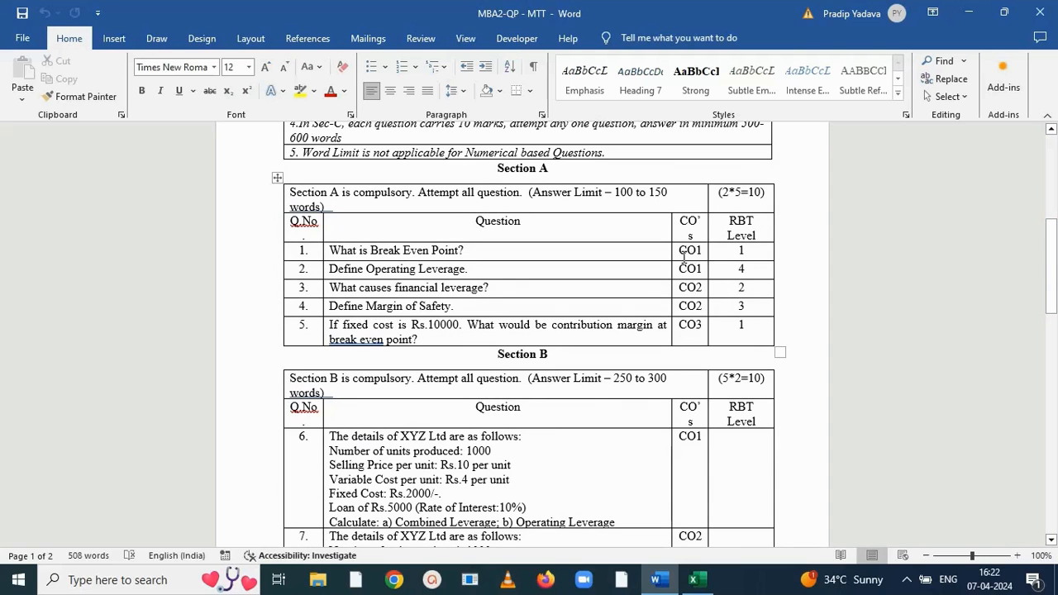
{"action": "left_click", "coordinate": [691, 337]}
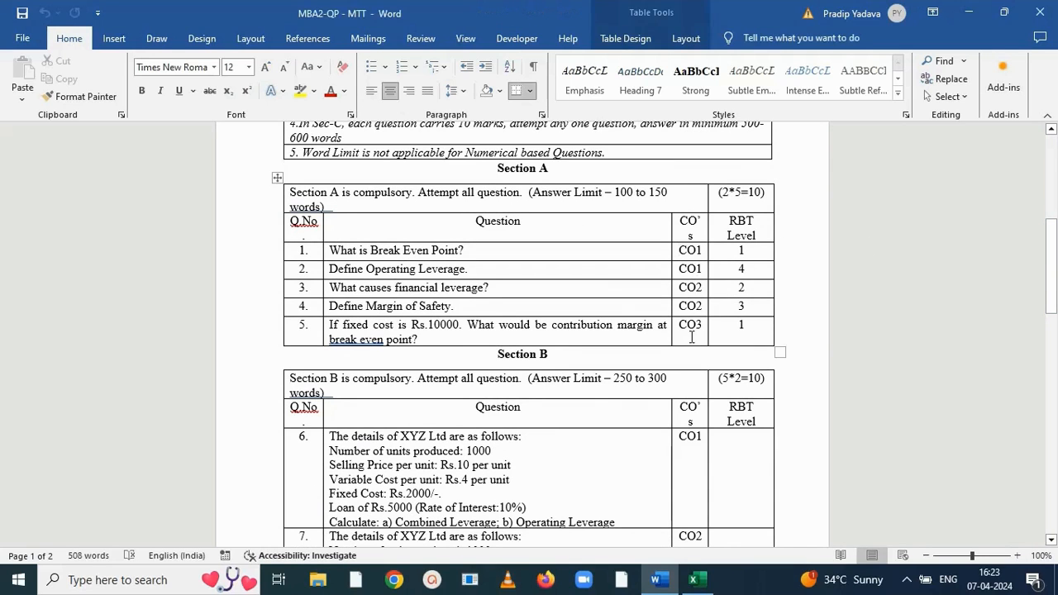
{"action": "mouse_move", "coordinate": [1051, 264]}
{"action": "left_mouse_down"}
{"action": "mouse_move", "coordinate": [1054, 434]}
{"action": "mouse_move", "coordinate": [1054, 282]}
{"action": "left_mouse_up"}
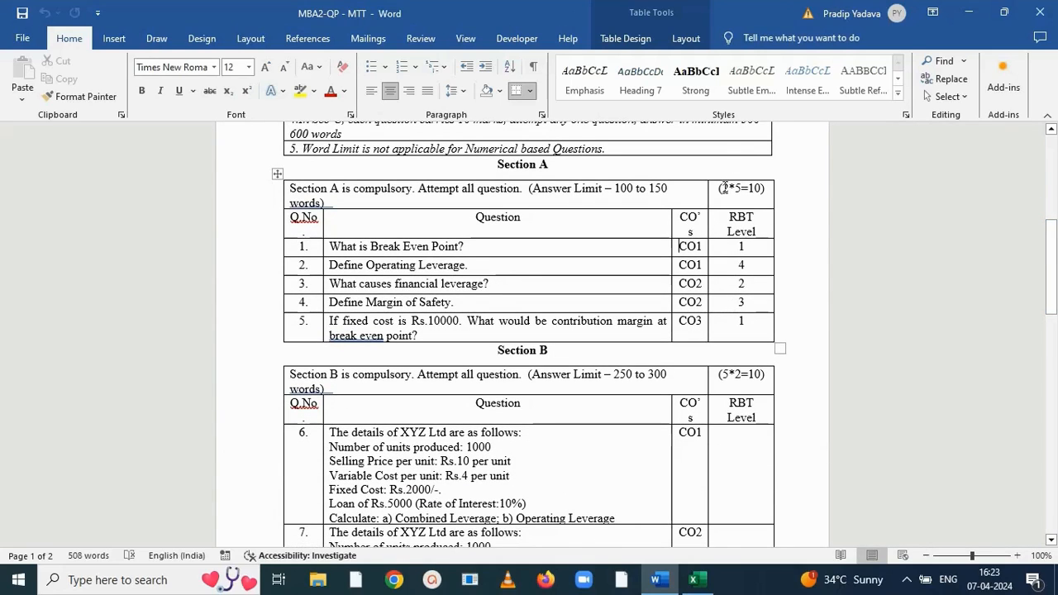
{"action": "left_click_drag", "start_coordinate": [678, 246], "coordinate": [696, 267]}
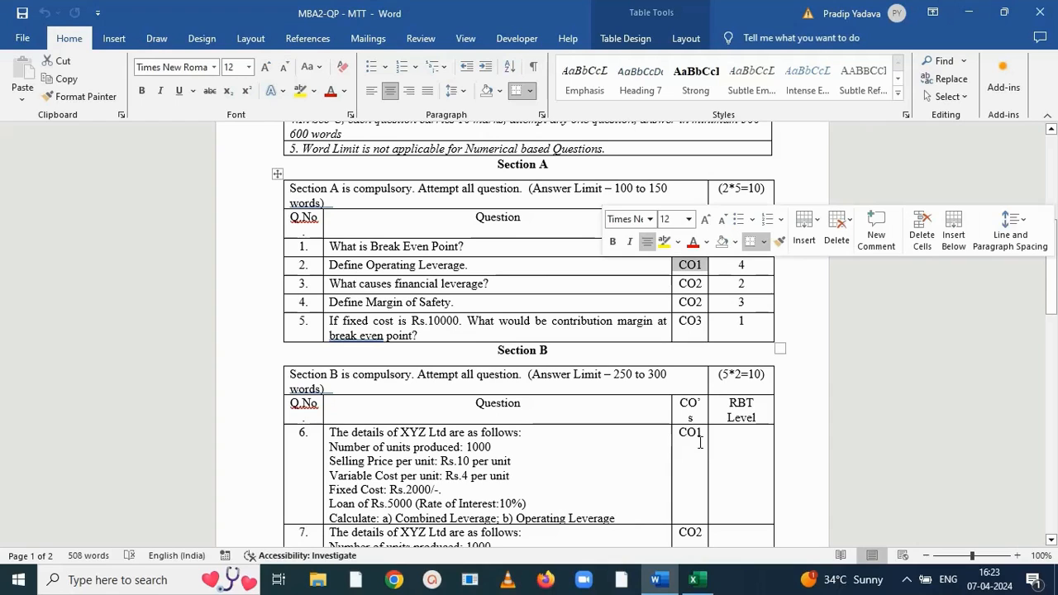
{"action": "left_click_drag", "start_coordinate": [703, 433], "coordinate": [679, 437]}
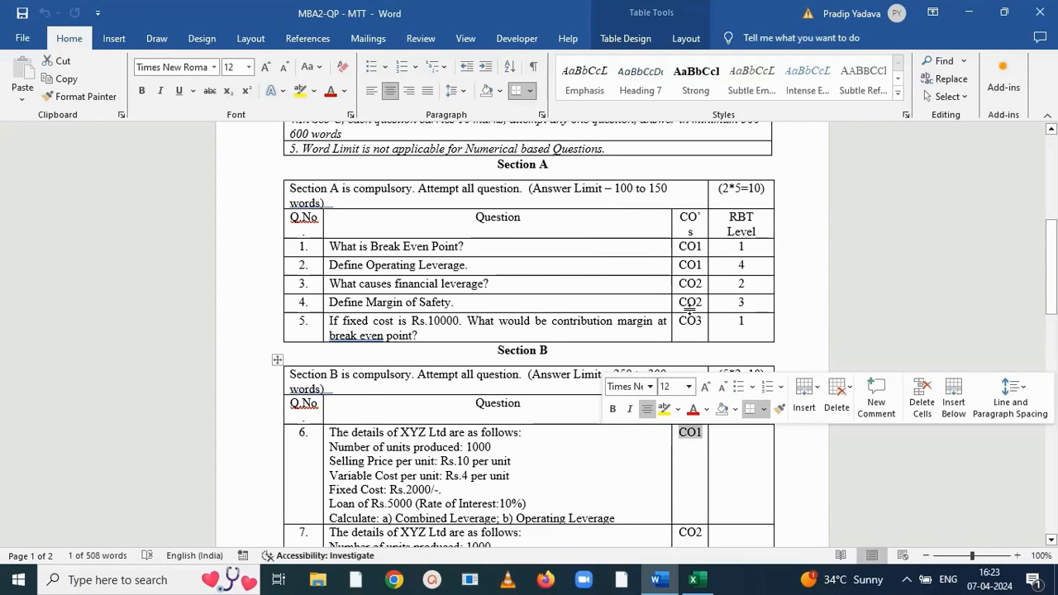
{"action": "left_click_drag", "start_coordinate": [1047, 247], "coordinate": [1048, 198]}
Compare the CO1, CO2 and CO3 maximum marks in the Excel sheet with the CO mapping of the Word paper's Section A and B questions
{"action": "left_click", "coordinate": [712, 580]}
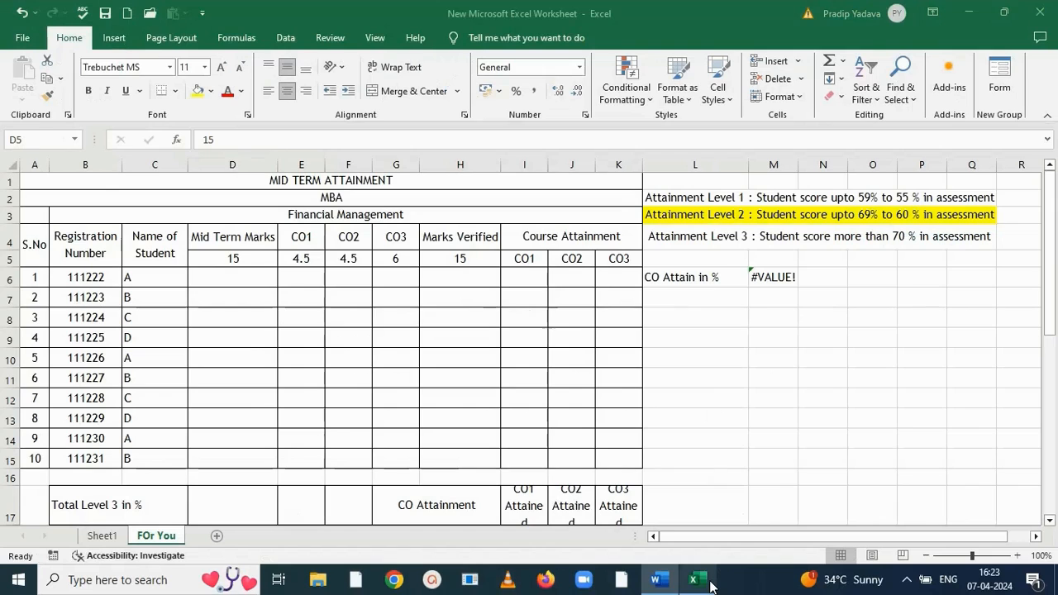
{"action": "left_click", "coordinate": [308, 259]}
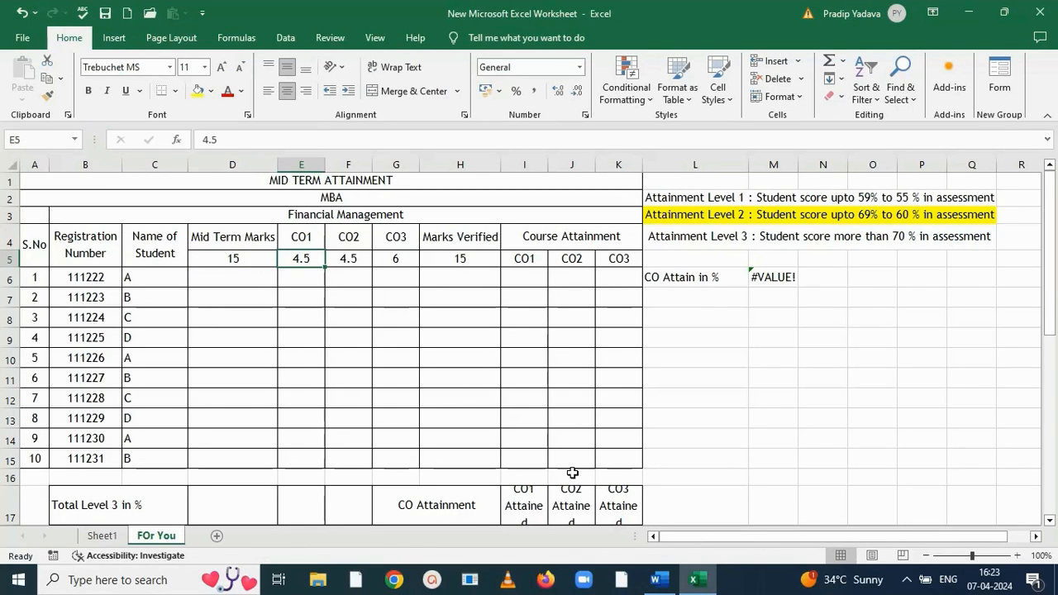
{"action": "left_click", "coordinate": [656, 580]}
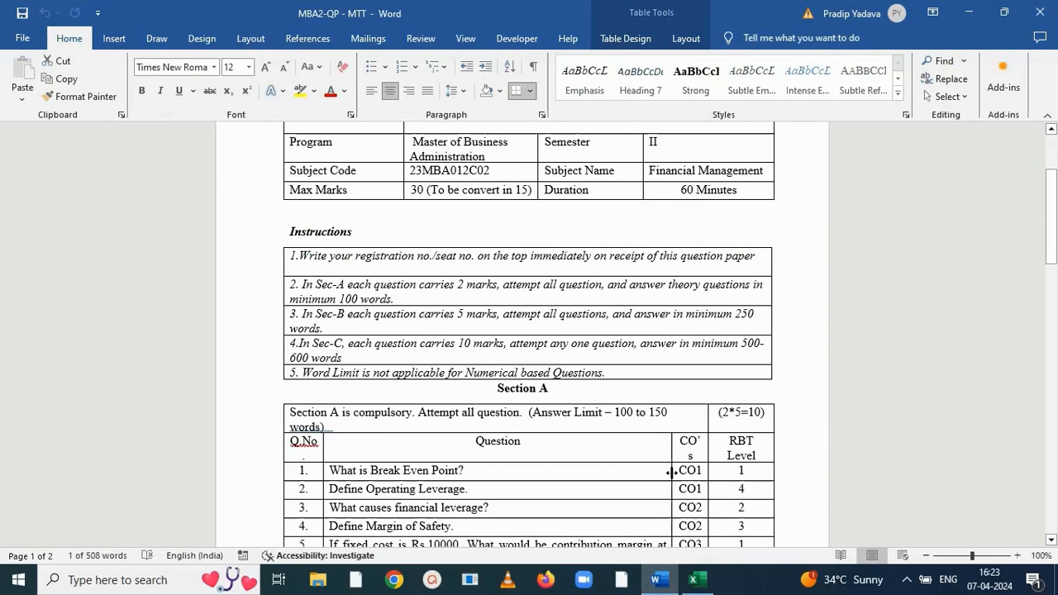
{"action": "left_click_drag", "start_coordinate": [1052, 252], "coordinate": [1051, 281]}
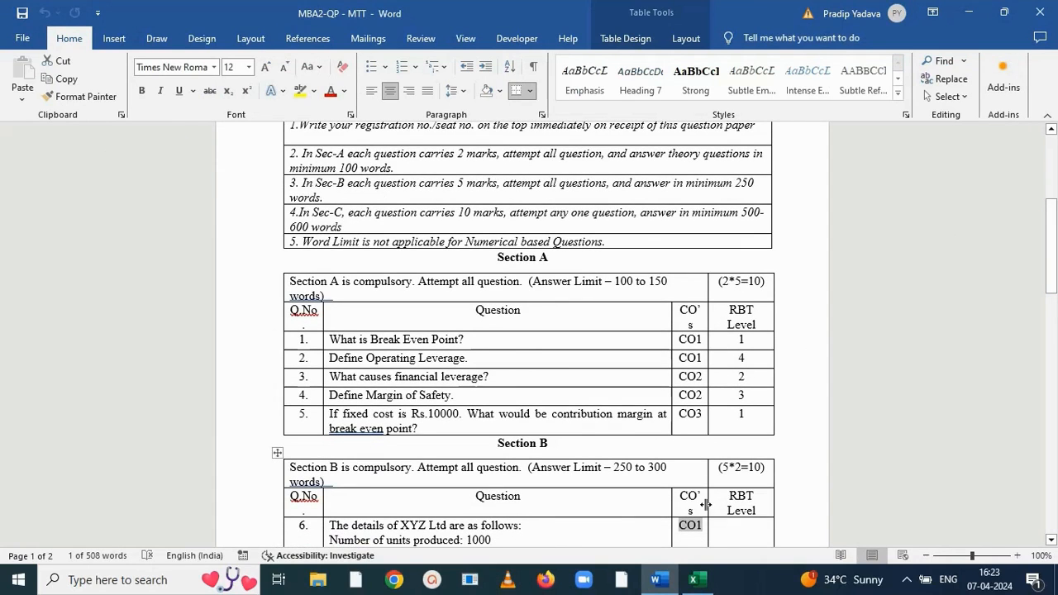
{"action": "left_click_drag", "start_coordinate": [1052, 281], "coordinate": [1051, 336]}
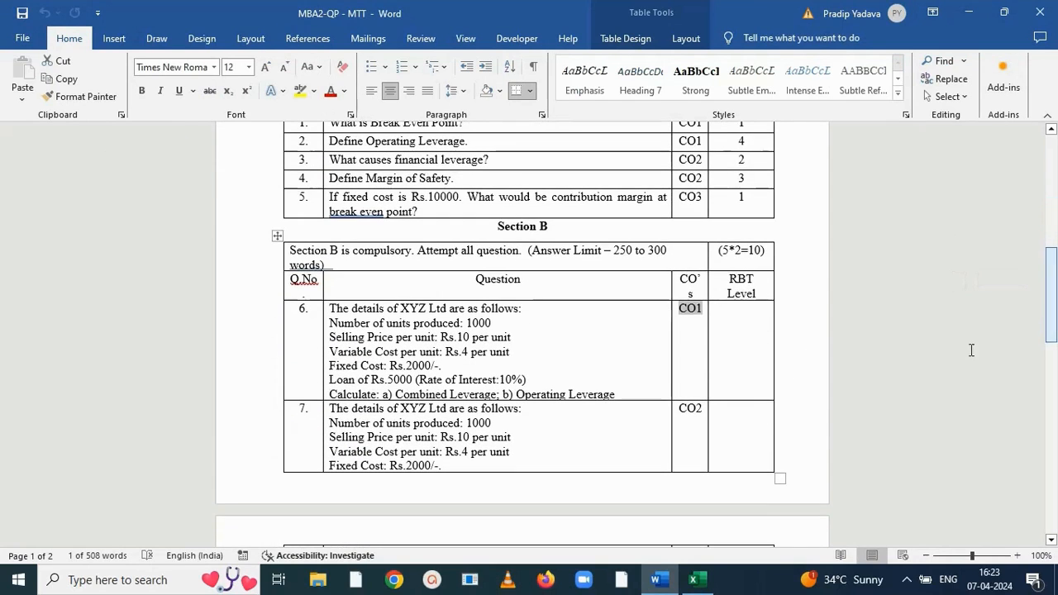
{"action": "left_click", "coordinate": [694, 579]}
{"action": "left_click", "coordinate": [348, 256]}
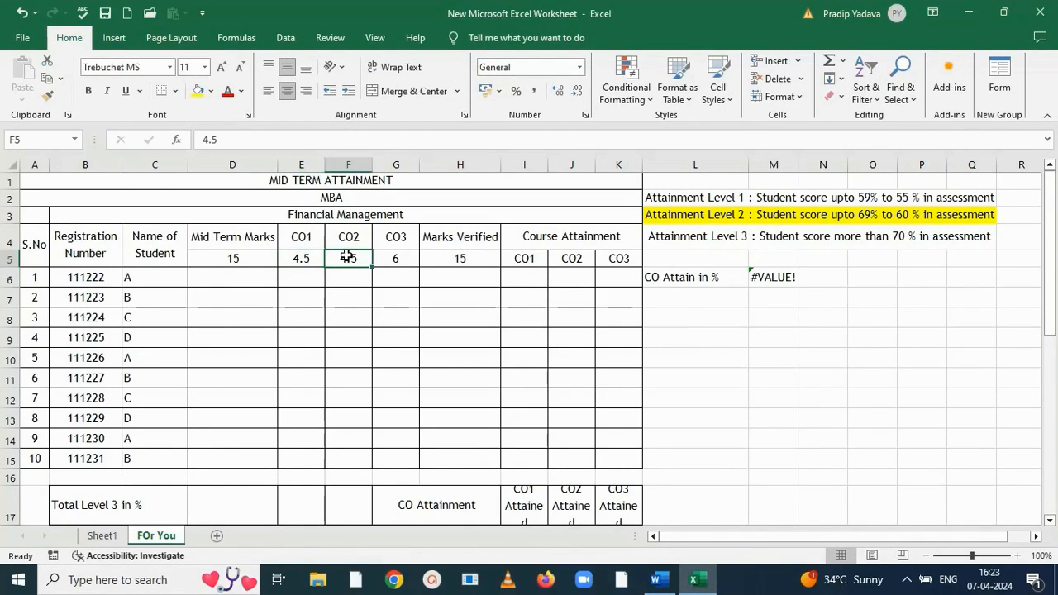
{"action": "left_click", "coordinate": [400, 257]}
Check the CO3 questions in Sections A and C of the Word paper, and return to the CO maximum marks in Excel
{"action": "left_click", "coordinate": [658, 578]}
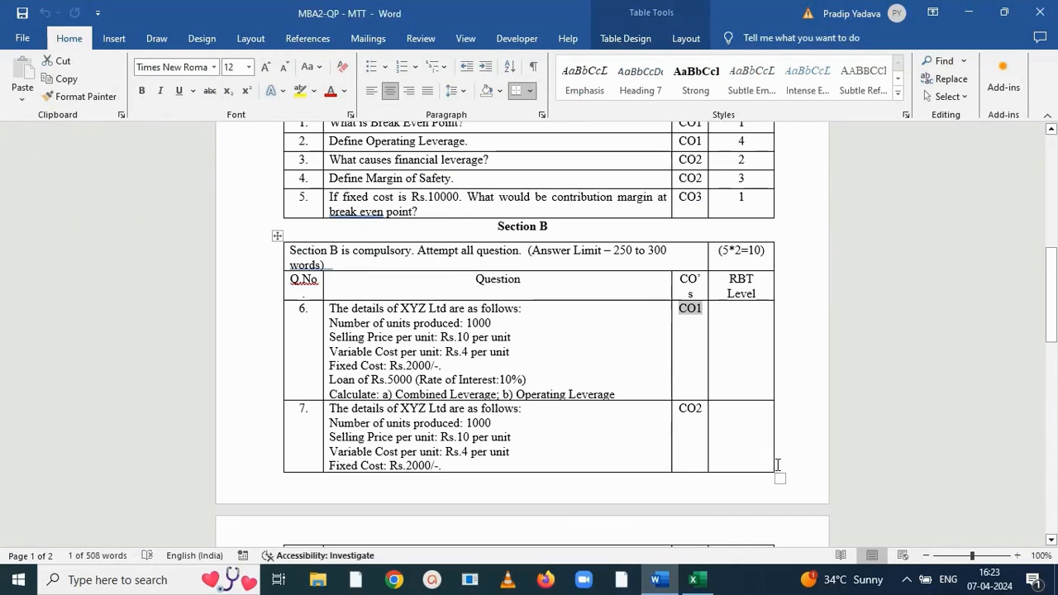
{"action": "scroll", "coordinate": [1056, 313], "scroll_direction": "up", "scroll_amount": 3}
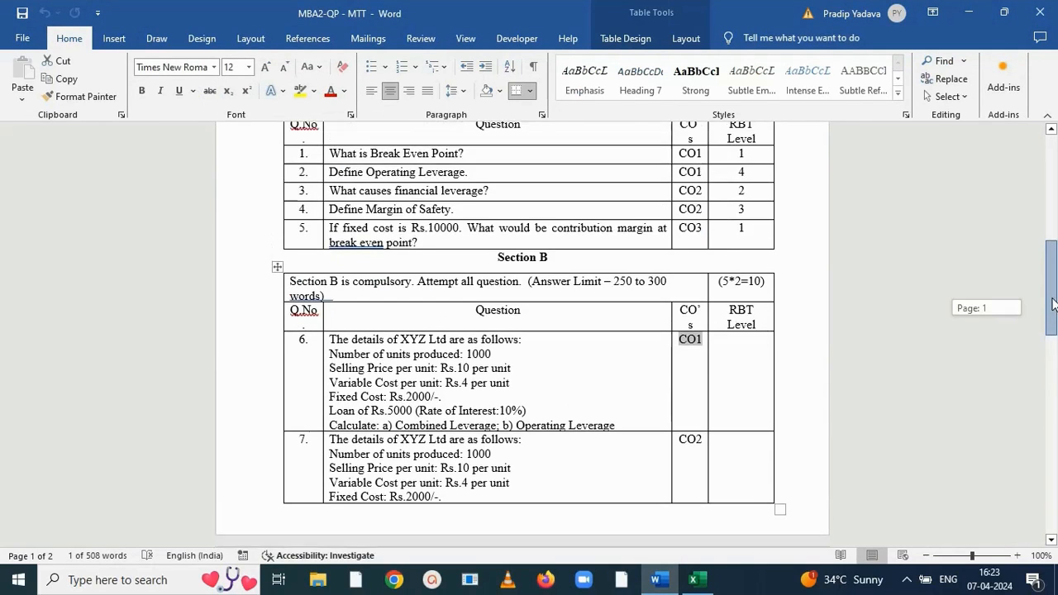
{"action": "double_click", "coordinate": [691, 315]}
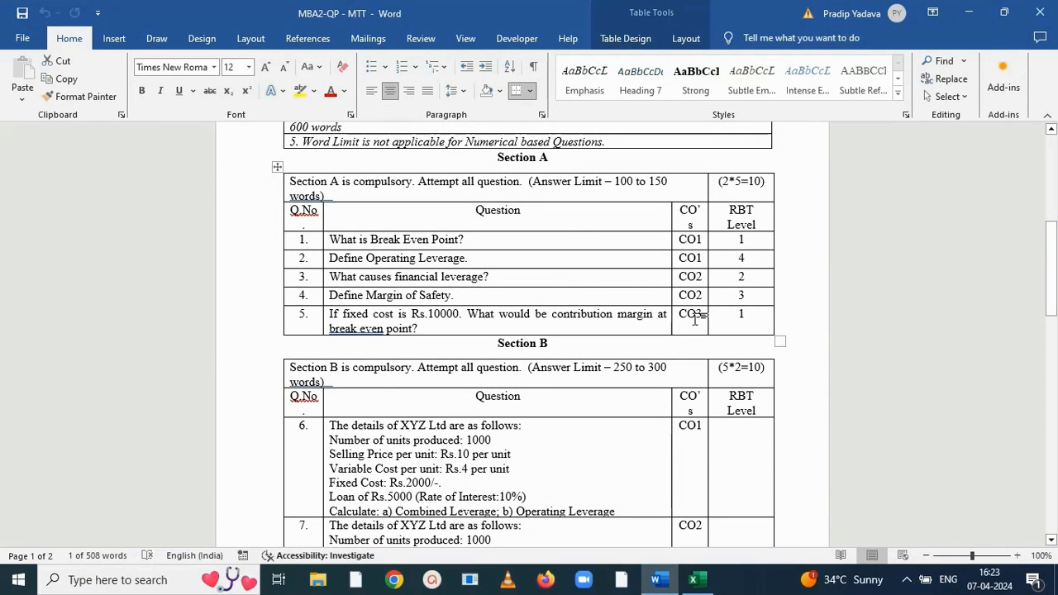
{"action": "left_click_drag", "start_coordinate": [1048, 256], "coordinate": [1054, 371]}
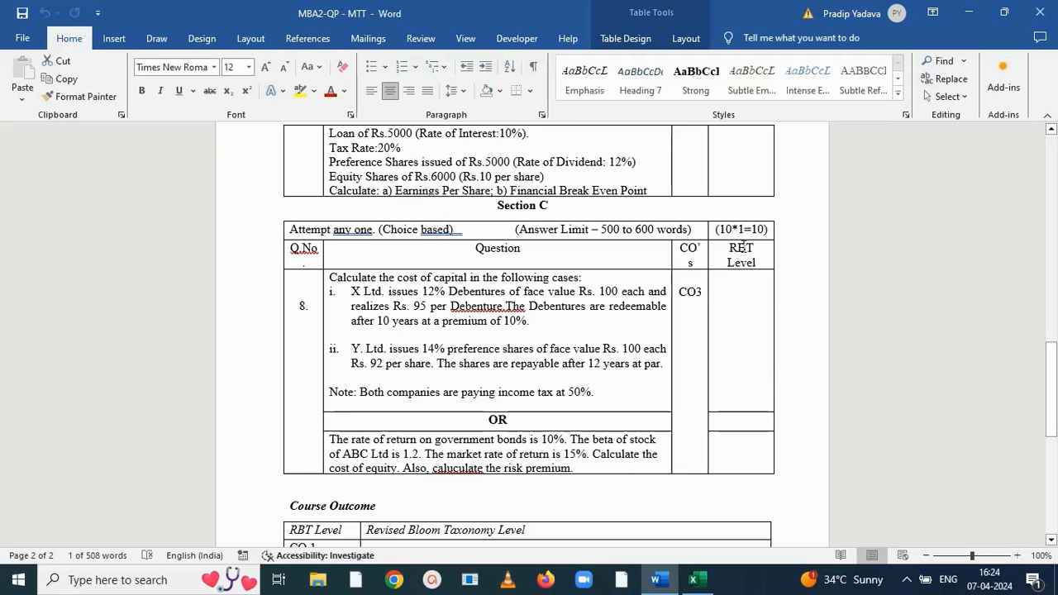
{"action": "left_click", "coordinate": [692, 579]}
{"action": "left_click_drag", "start_coordinate": [300, 259], "coordinate": [382, 257]}
{"action": "left_click", "coordinate": [304, 259]}
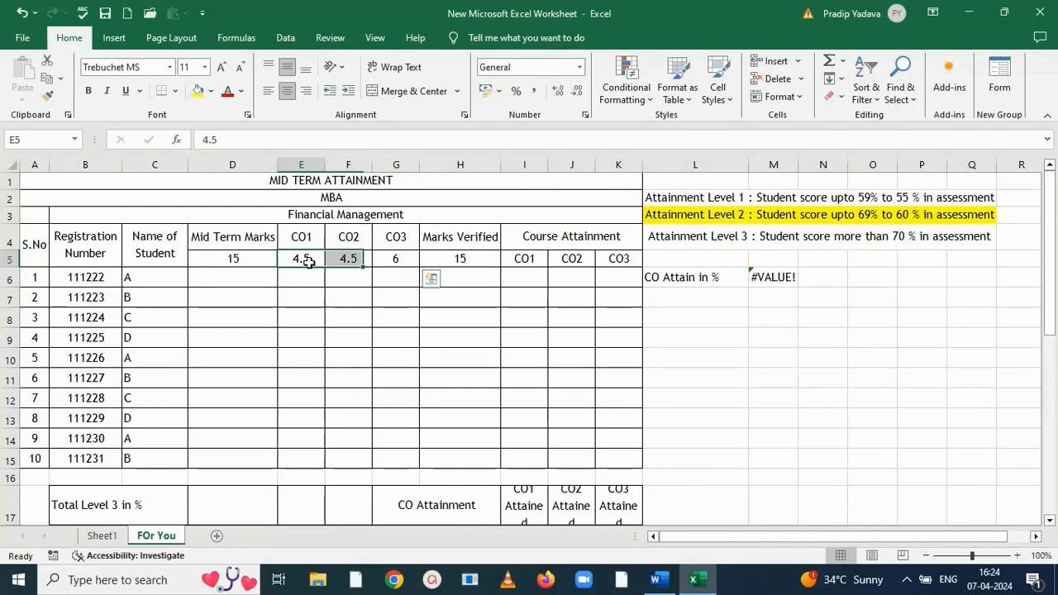
{"action": "left_click", "coordinate": [344, 261]}
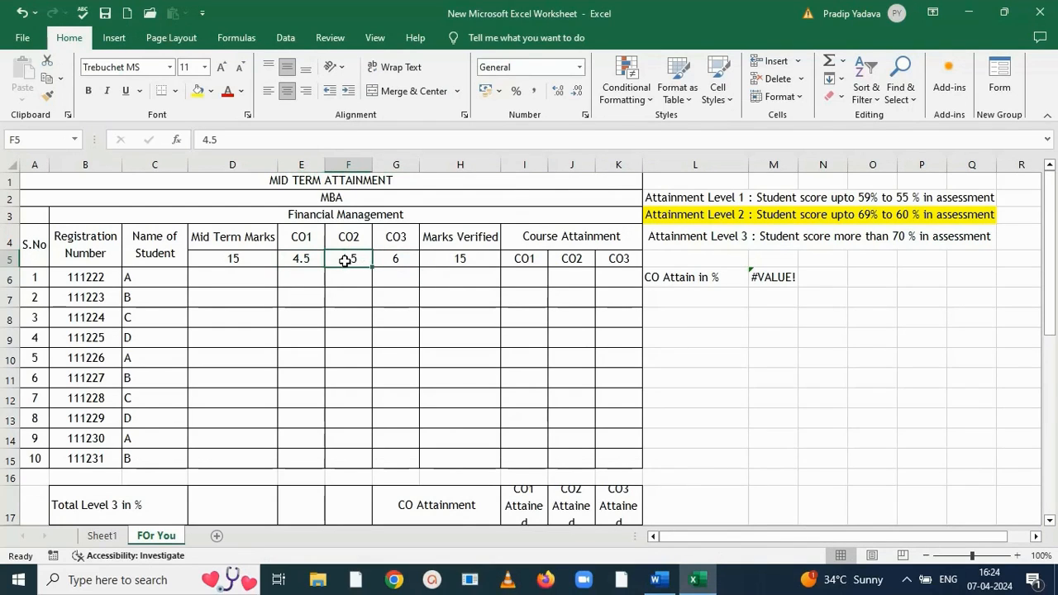
{"action": "left_click", "coordinate": [392, 257]}
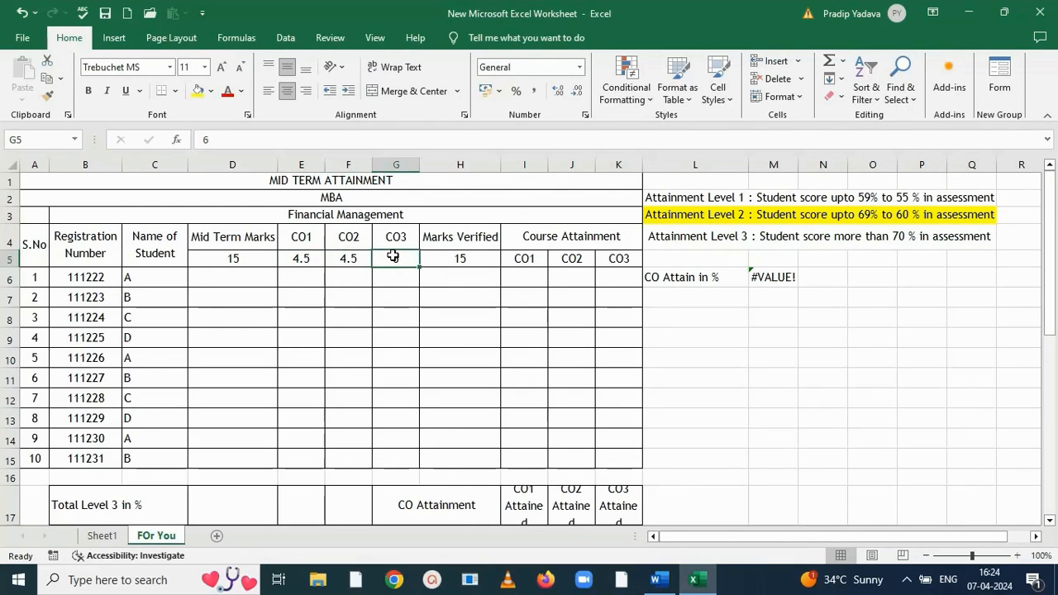
Check the mid term and Marks Verified maximum marks, and centre the names in the Name of Student column, C6:C15
{"action": "left_click", "coordinate": [249, 256]}
{"action": "left_click", "coordinate": [460, 257]}
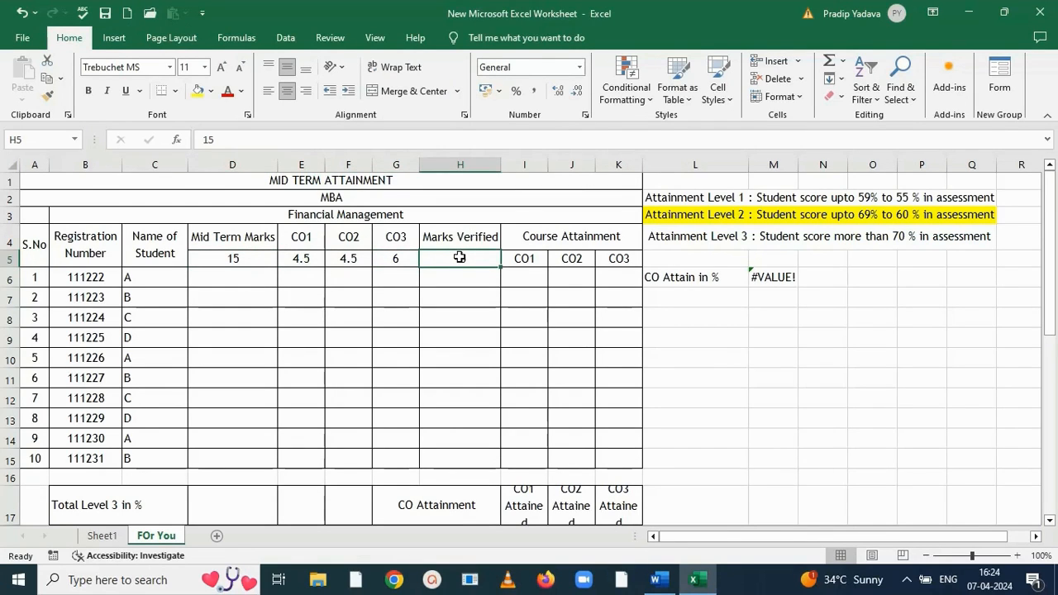
{"action": "left_click_drag", "start_coordinate": [143, 280], "coordinate": [142, 459]}
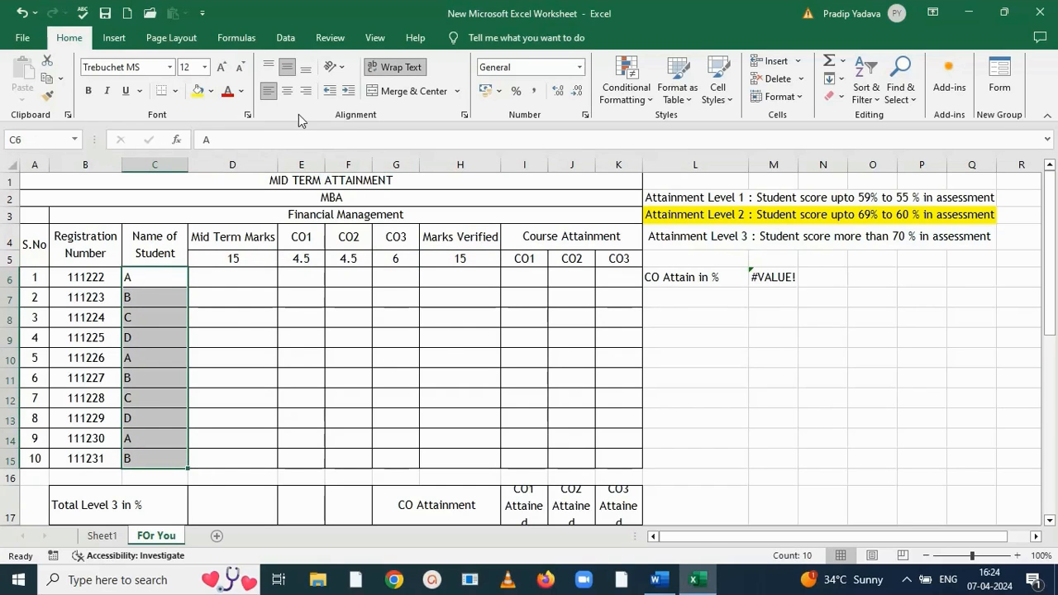
{"action": "left_click", "coordinate": [286, 95]}
Enter the mid term marks 12, 10, 10, 13 and 14 for students 1 to 5 in D6:D10
{"action": "left_click", "coordinate": [220, 276]}
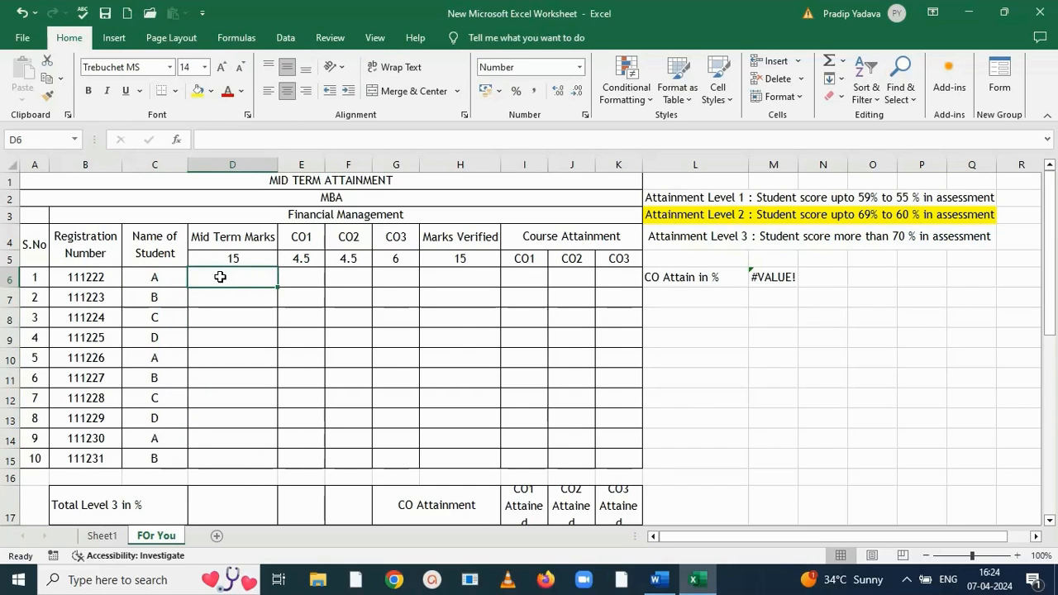
{"action": "type", "text": "12"}
{"action": "key", "text": "Return"}
{"action": "type", "text": "10"}
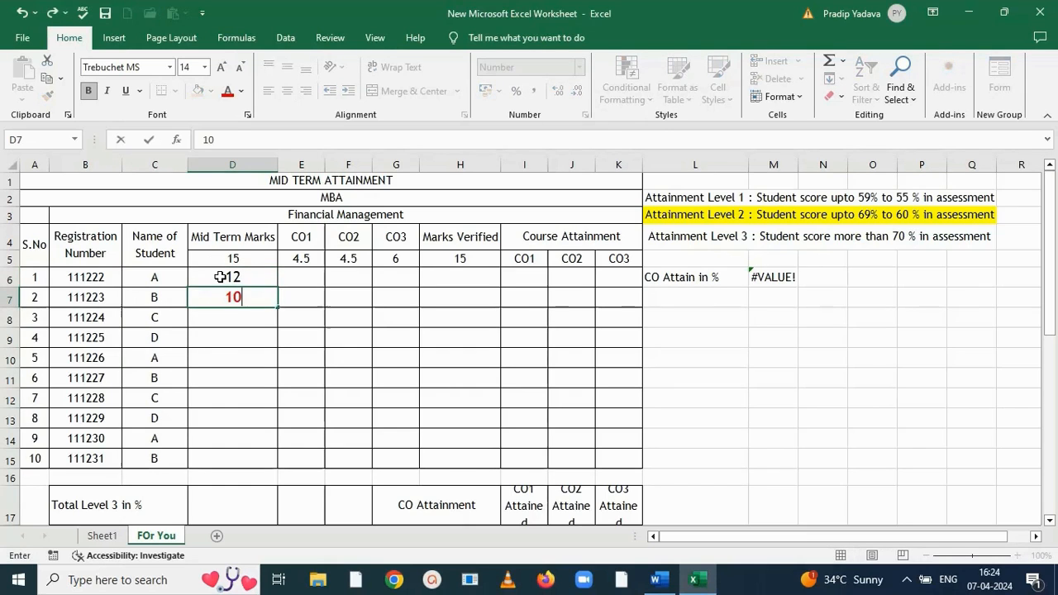
{"action": "key", "text": "Return"}
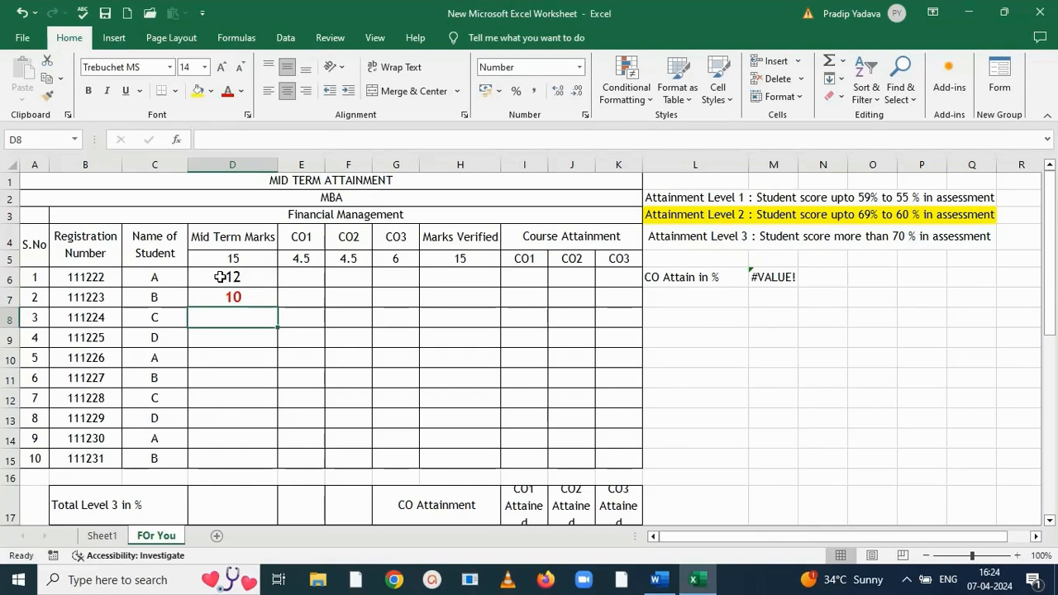
{"action": "type", "text": "10"}
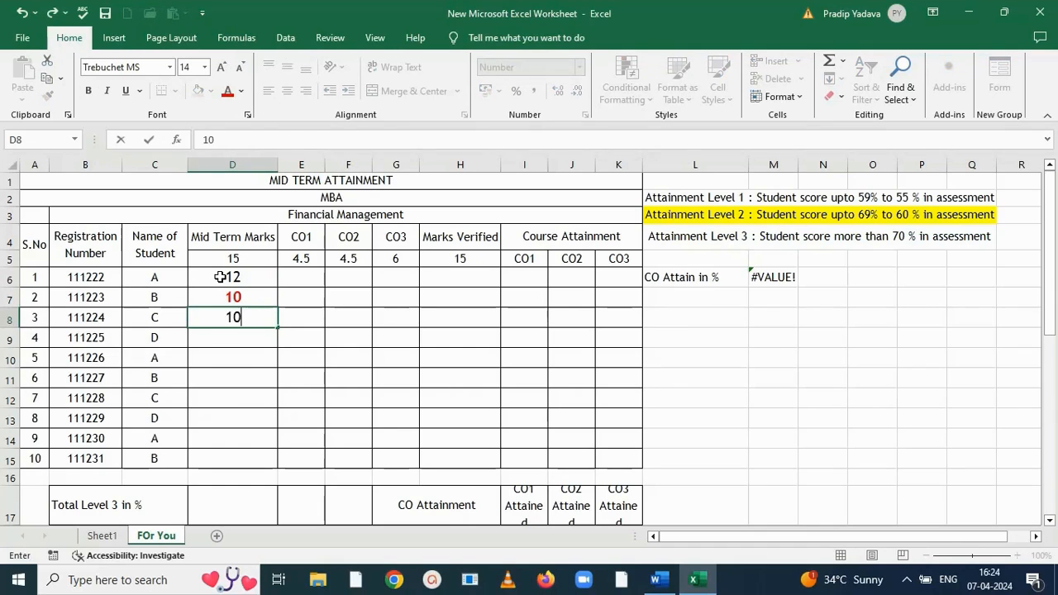
{"action": "key", "text": "Return"}
{"action": "type", "text": "13"}
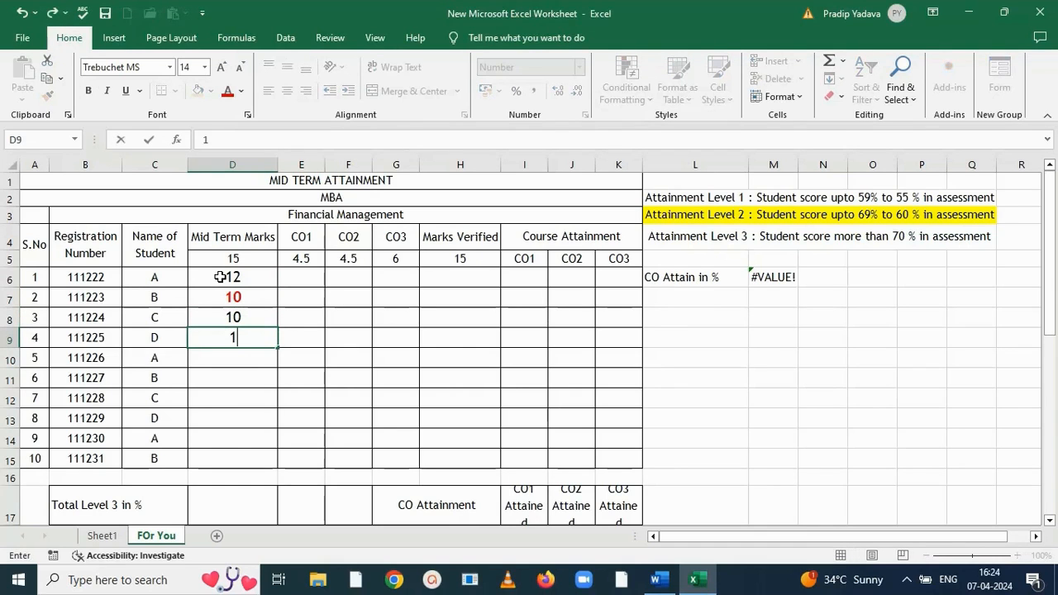
{"action": "key", "text": "Return"}
{"action": "type", "text": "14"}
{"action": "key", "text": "Return"}
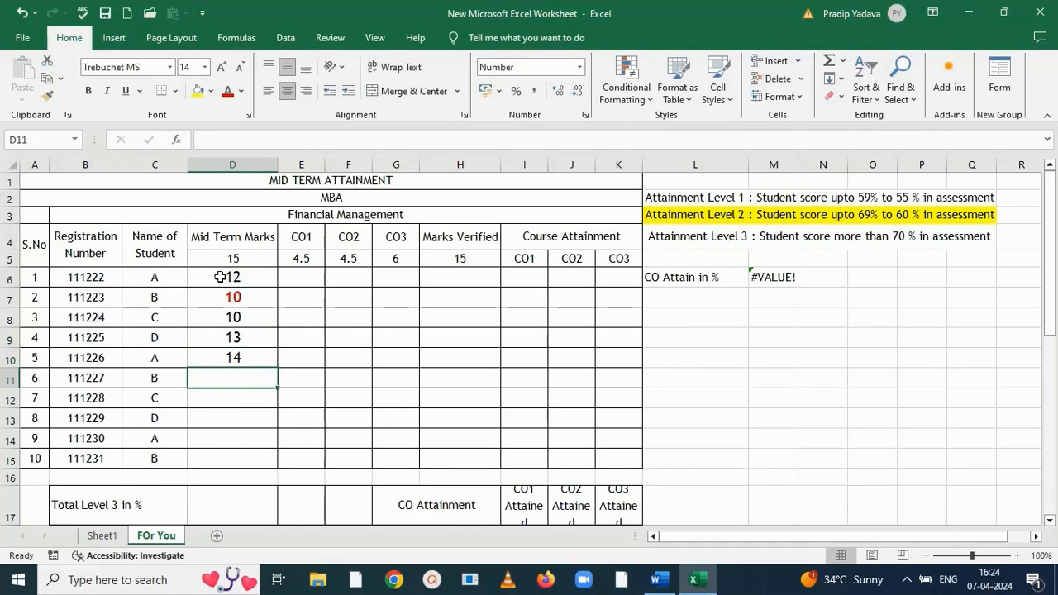
Enter the mid term marks 9, 8, 5, 4 and 11 for students 6 to 10 in D11:D15
{"action": "type", "text": "9"}
{"action": "key", "text": "Return"}
{"action": "type", "text": "8"}
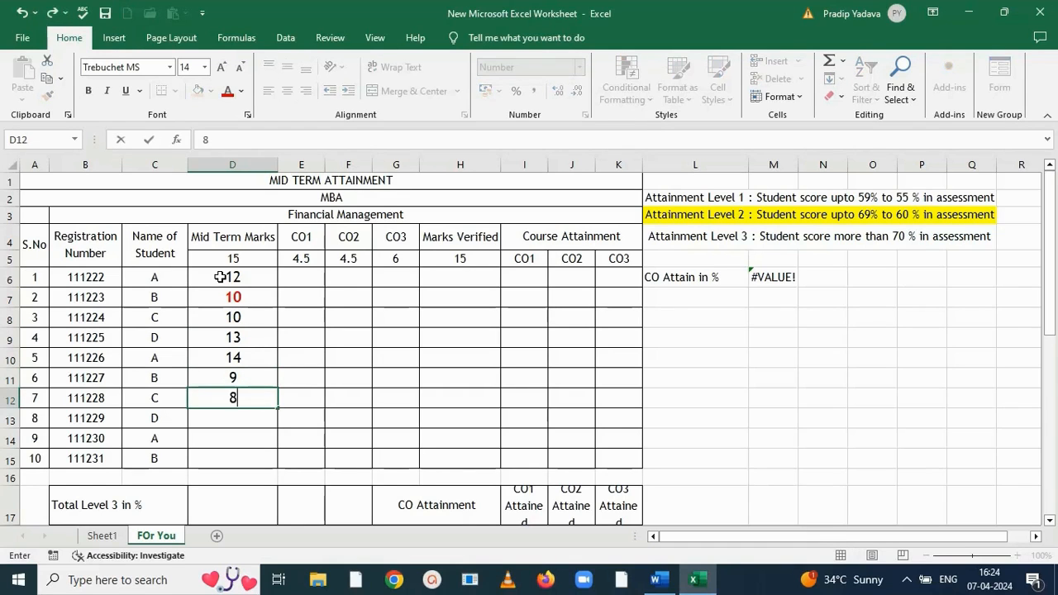
{"action": "key", "text": "Return"}
{"action": "type", "text": "5"}
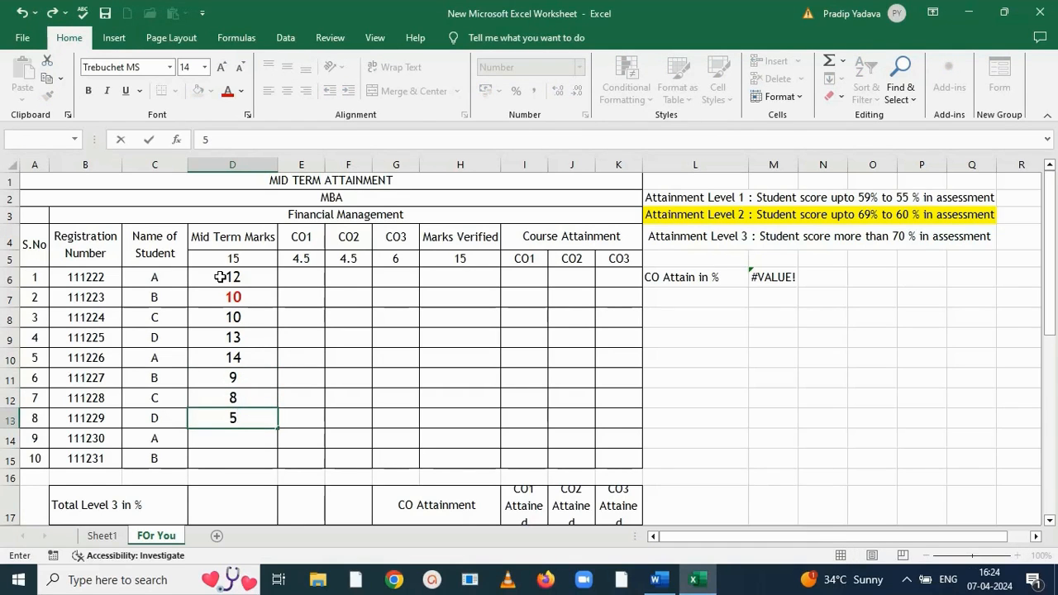
{"action": "key", "text": "Return"}
{"action": "type", "text": "4"}
{"action": "type", "text": "11"}
{"action": "key", "text": "BackSpace"}
{"action": "key", "text": "Return"}
{"action": "key", "text": "Up"}
{"action": "type", "text": "4"}
{"action": "key", "text": "Return"}
{"action": "type", "text": "11"}
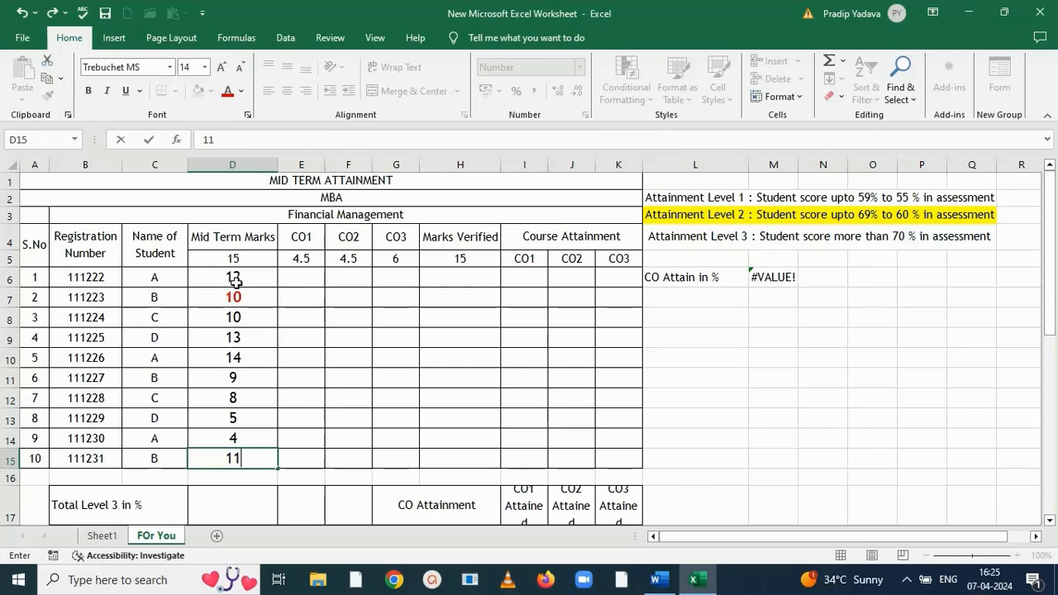
{"action": "left_click", "coordinate": [235, 281]}
Review the entered mid term marks in D6:D15 and the maximum marks allotted to CO1, CO2 and CO3 in row 5
{"action": "left_click_drag", "start_coordinate": [236, 281], "coordinate": [241, 455]}
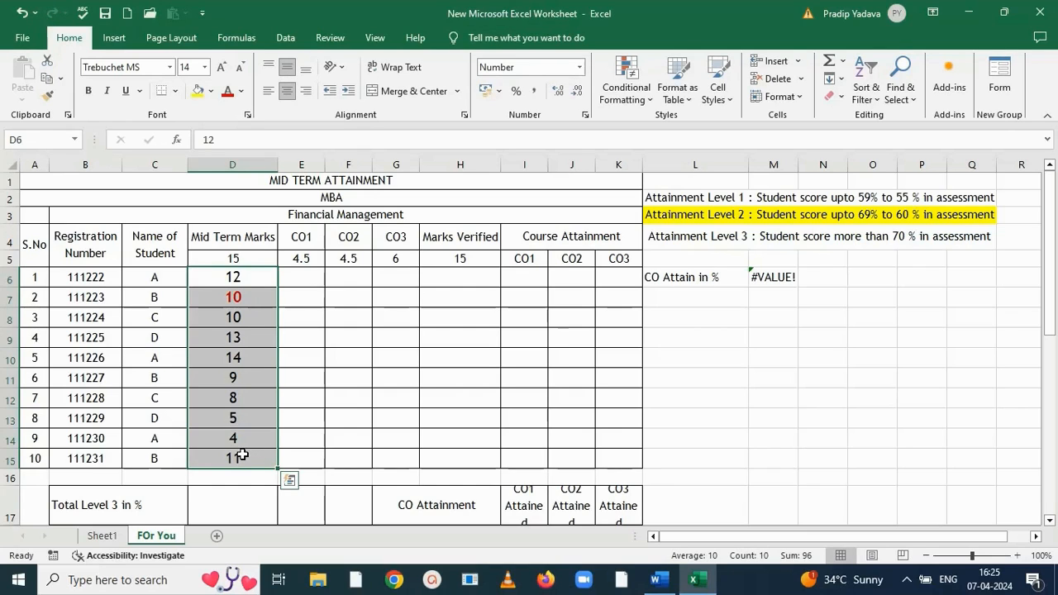
{"action": "left_click", "coordinate": [304, 235]}
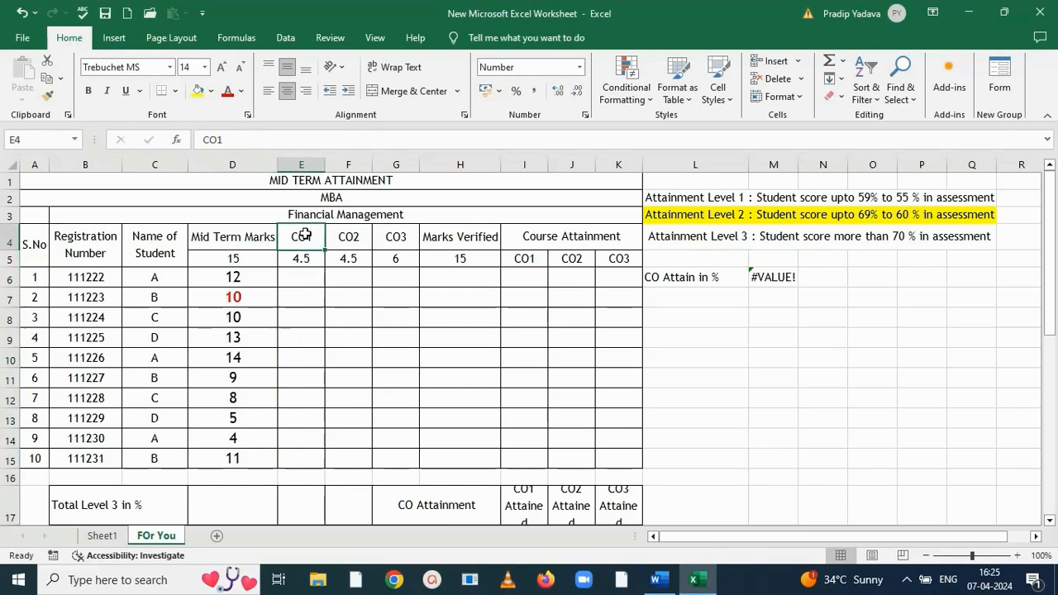
{"action": "left_click", "coordinate": [299, 282]}
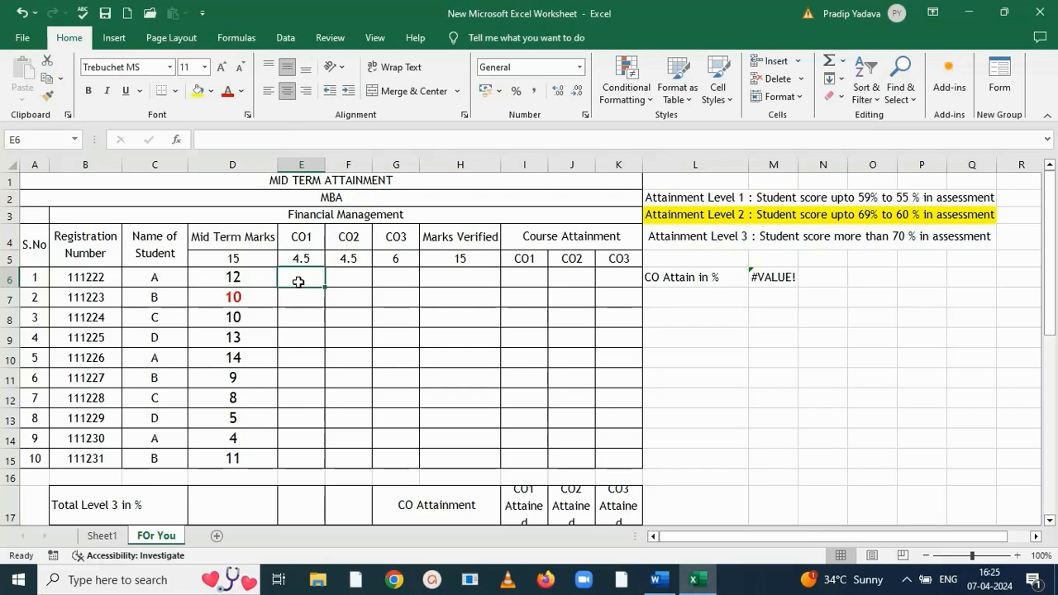
{"action": "left_click_drag", "start_coordinate": [304, 259], "coordinate": [390, 263]}
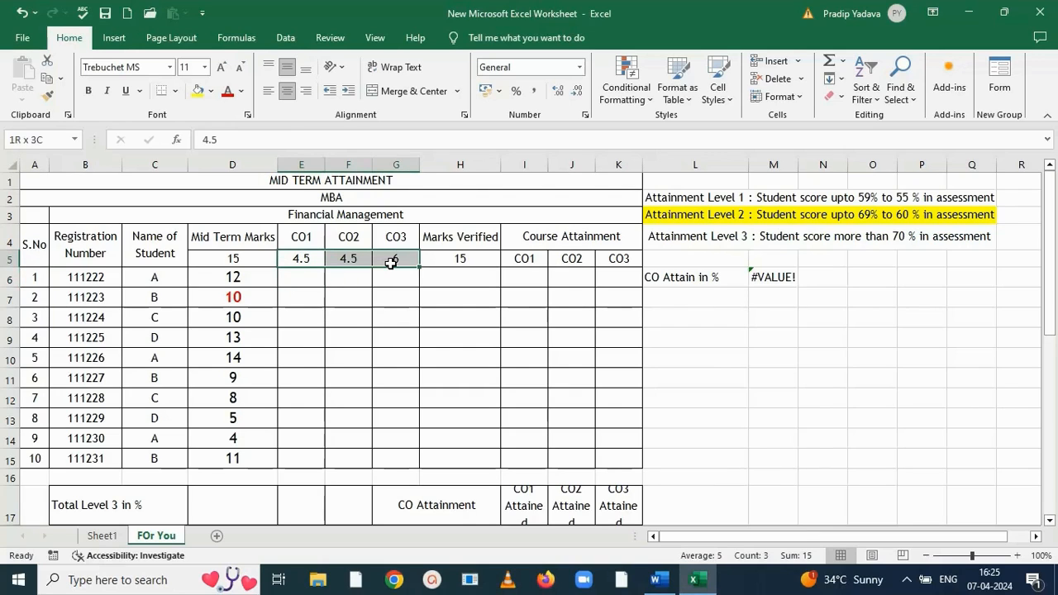
{"action": "left_click", "coordinate": [301, 258]}
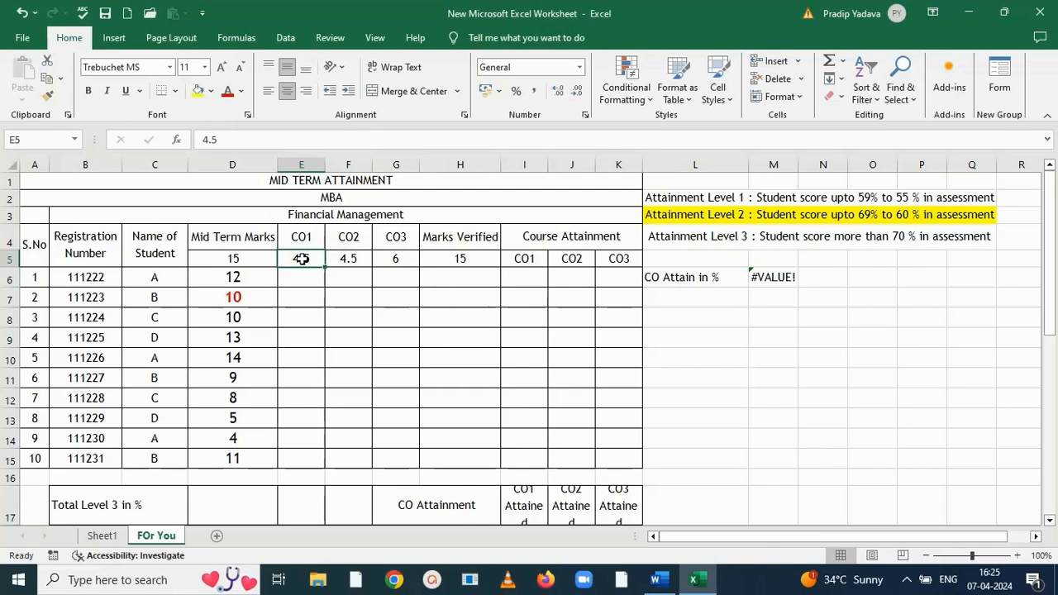
{"action": "left_click", "coordinate": [360, 259]}
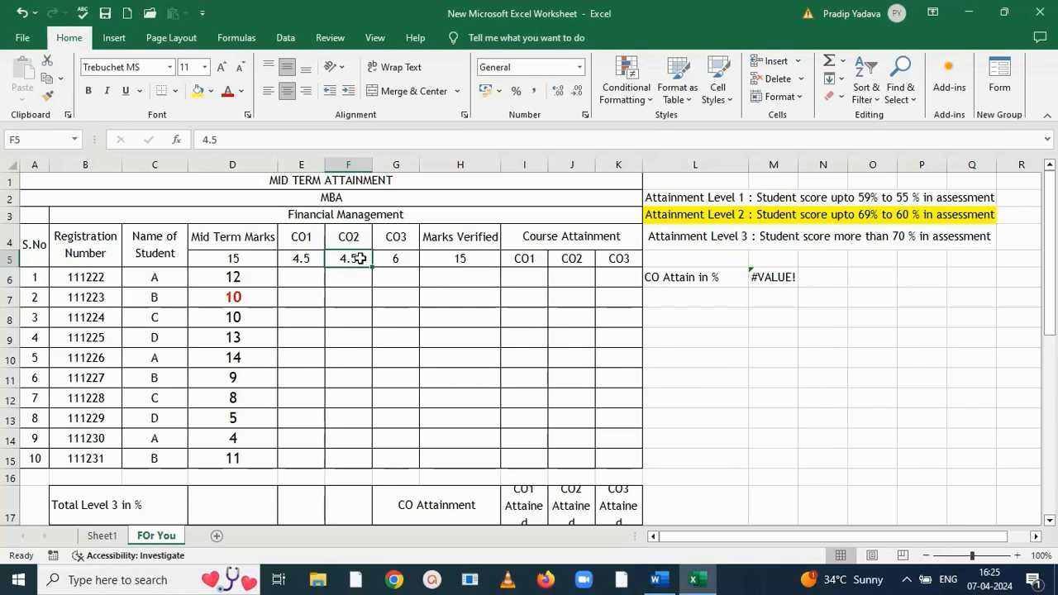
{"action": "left_click", "coordinate": [404, 264]}
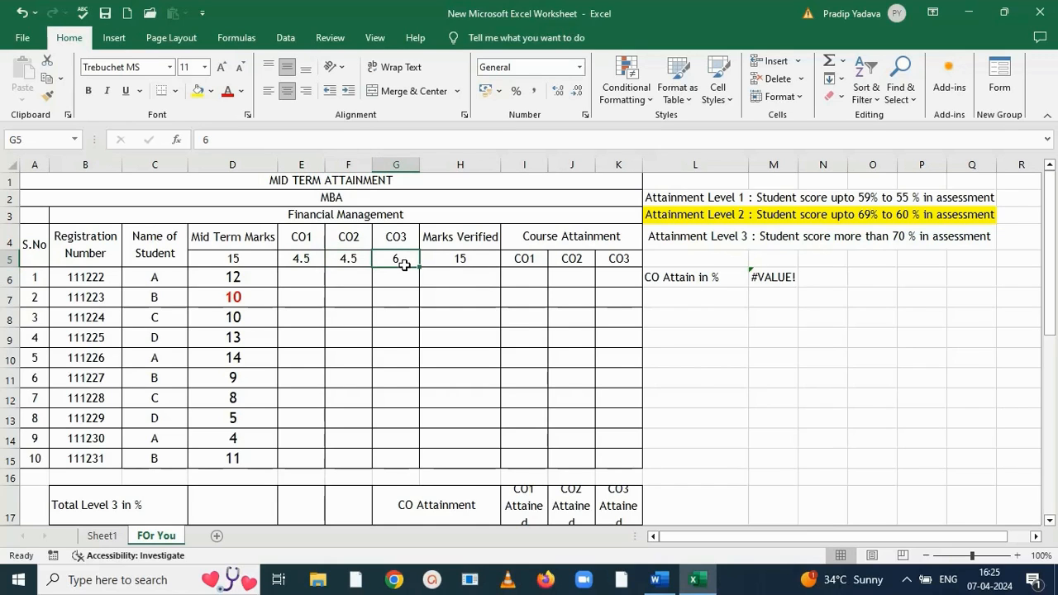
Calculate the first student's CO1 marks in E6 with the formula =D6*E5/D5
{"action": "left_click", "coordinate": [243, 272]}
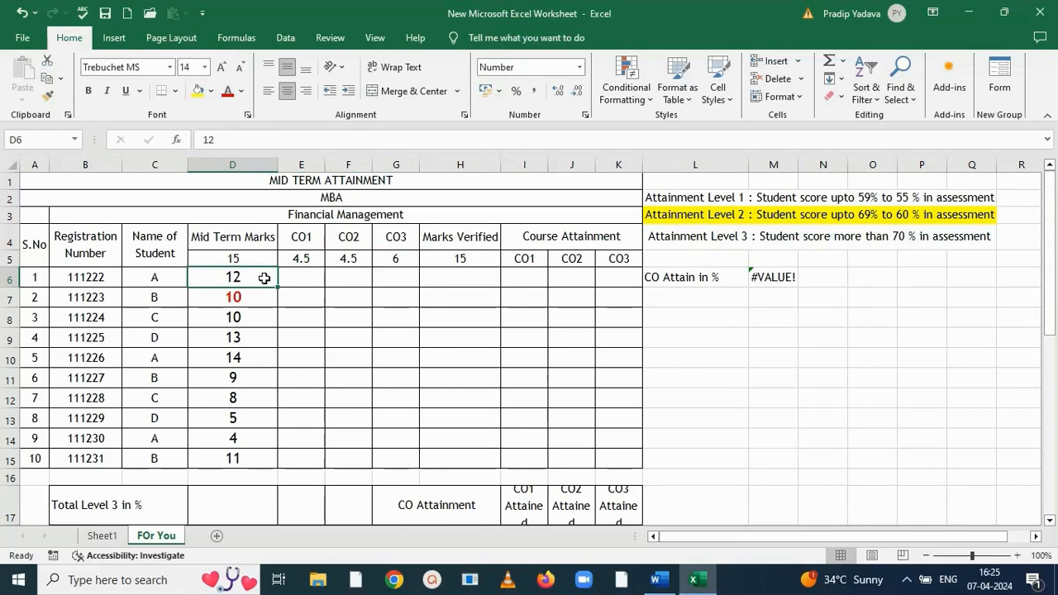
{"action": "left_click", "coordinate": [301, 281]}
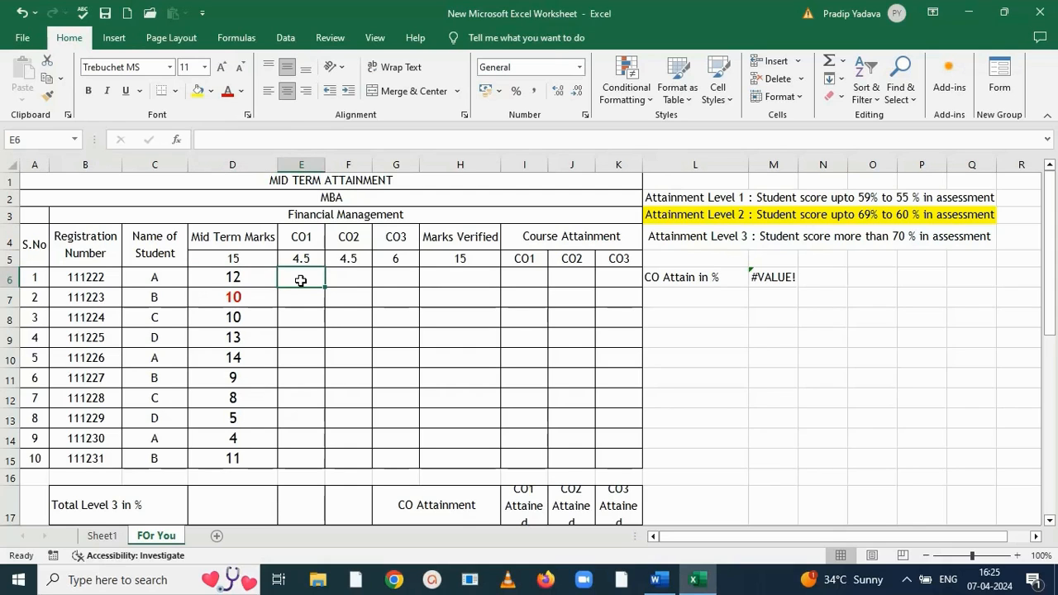
{"action": "type", "text": "="}
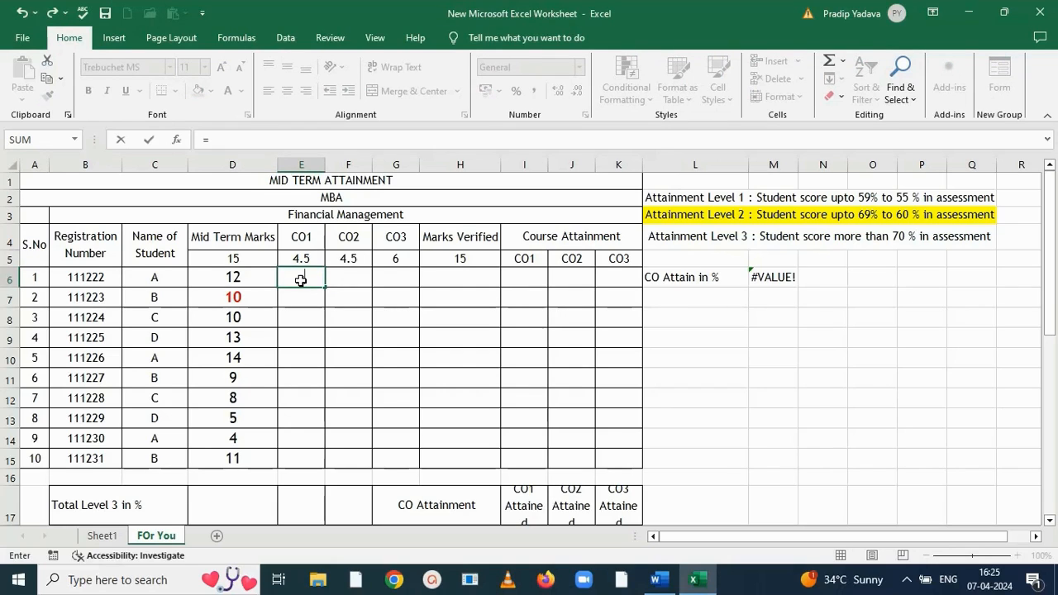
{"action": "left_click", "coordinate": [236, 278]}
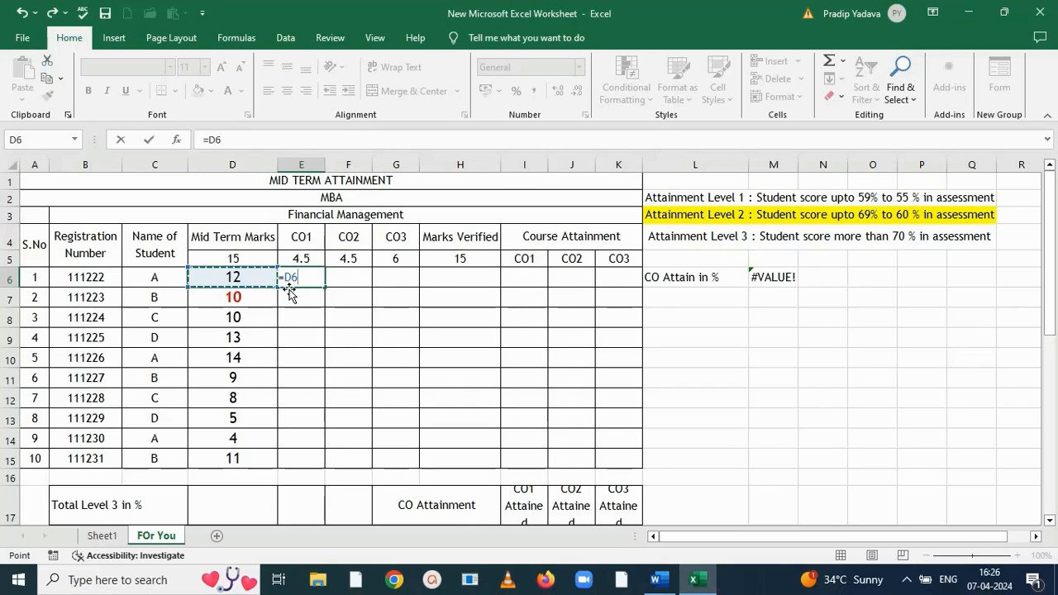
{"action": "type", "text": "*"}
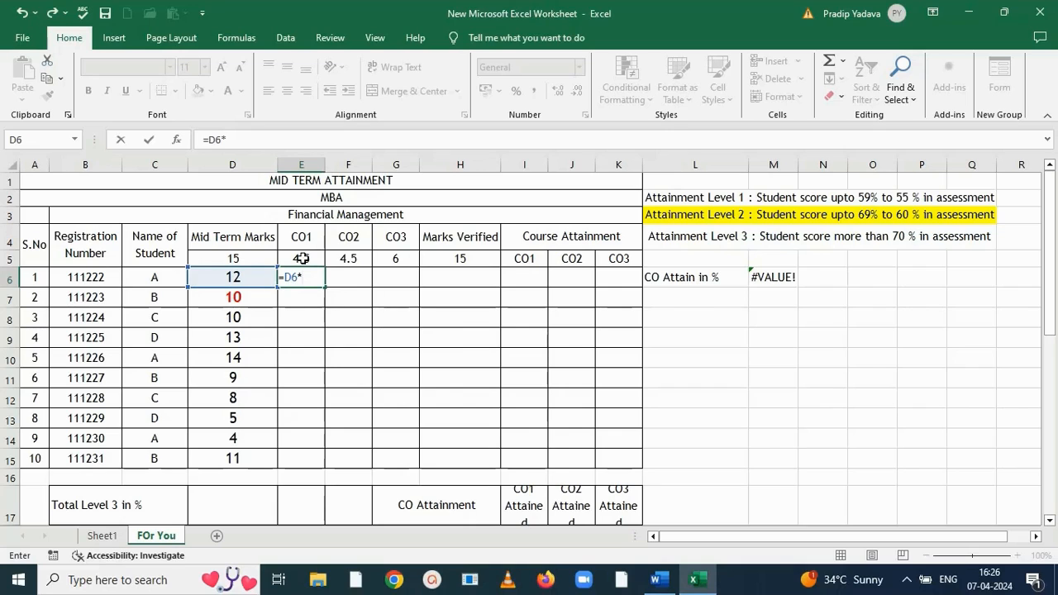
{"action": "left_click", "coordinate": [301, 258]}
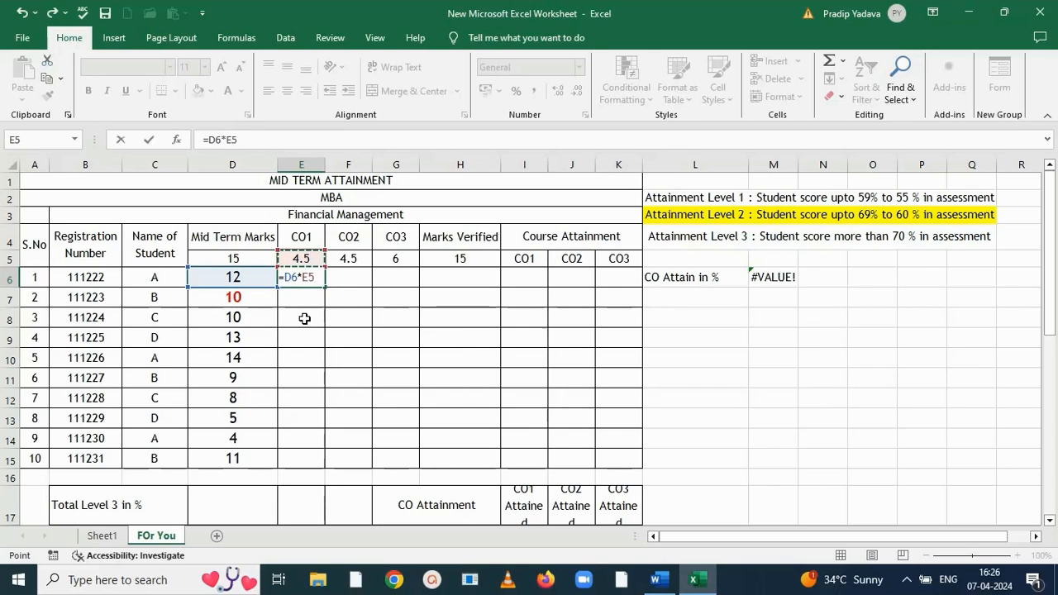
{"action": "type", "text": "/"}
{"action": "left_click", "coordinate": [259, 256]}
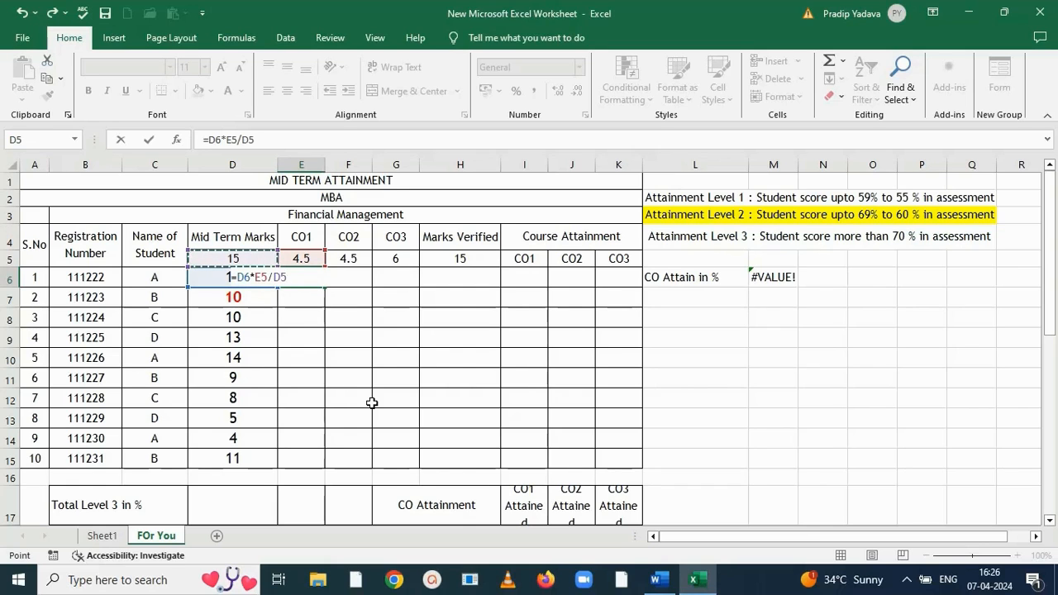
{"action": "key", "text": "Return"}
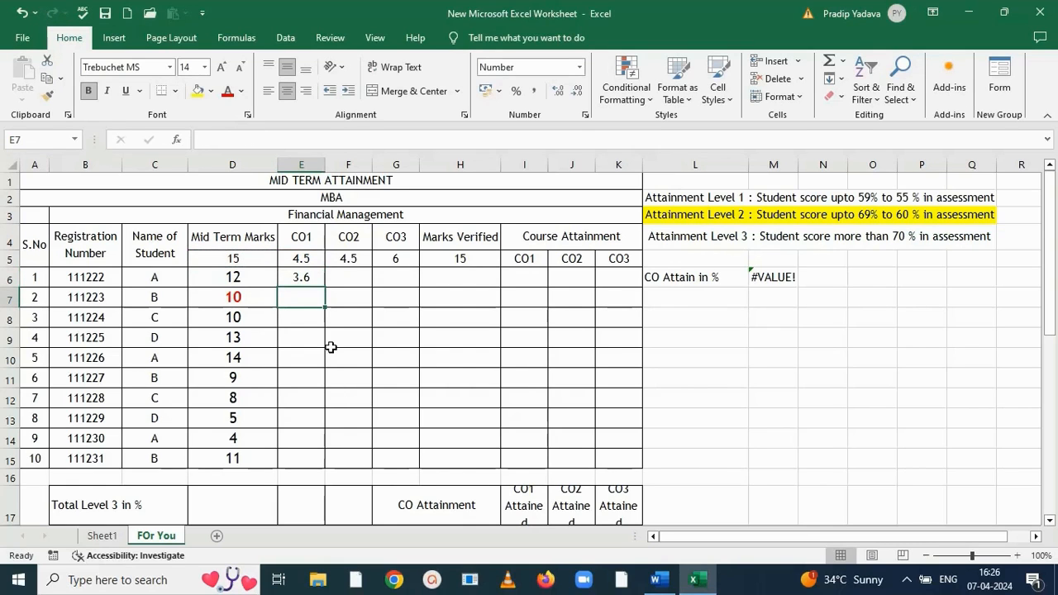
Make the CO1 maximum marks reference in the E6 formula absolute, so it reads =D6*$E$5/D5
{"action": "left_click", "coordinate": [304, 277]}
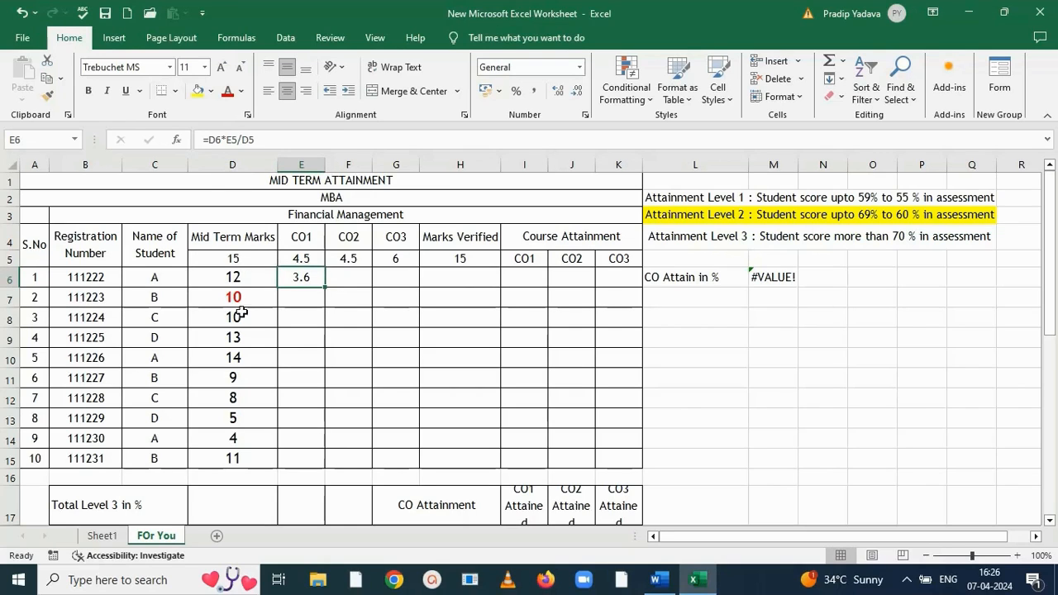
{"action": "left_click", "coordinate": [227, 138]}
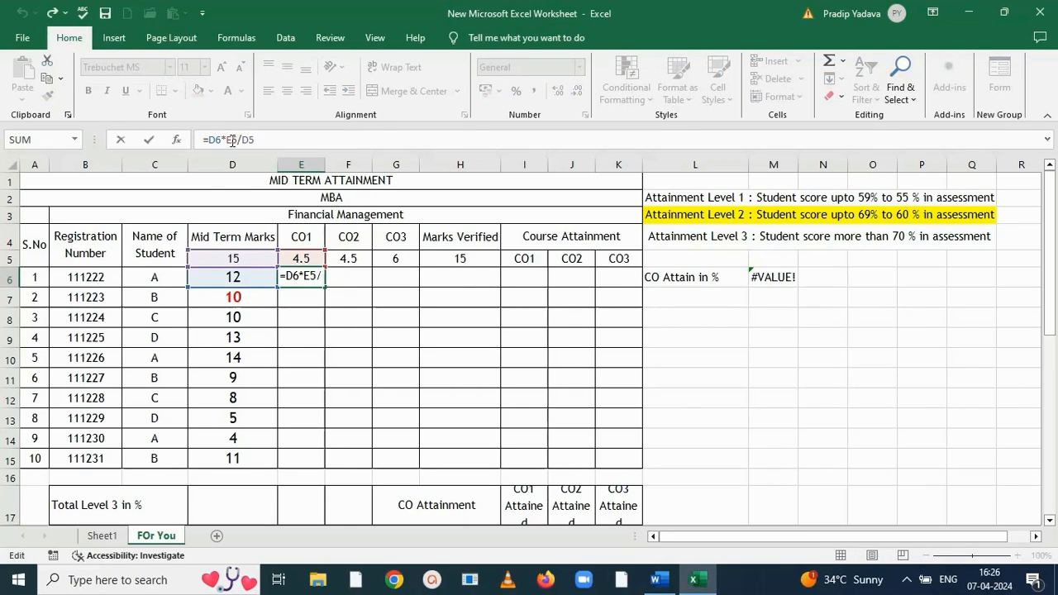
{"action": "type", "text": "$"}
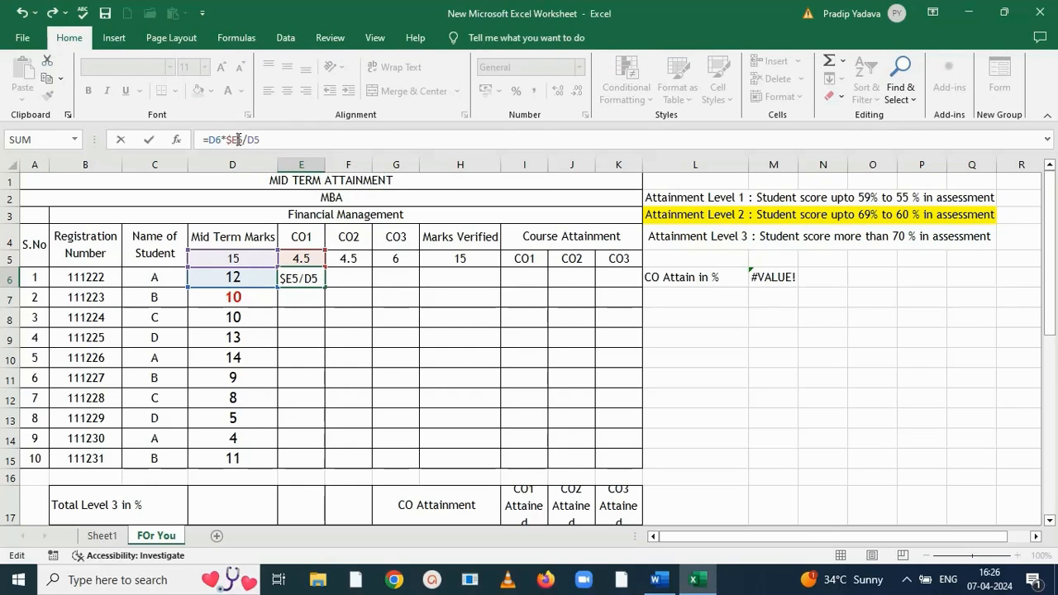
{"action": "left_click", "coordinate": [238, 139]}
{"action": "type", "text": "$"}
{"action": "left_click", "coordinate": [251, 141]}
{"action": "key", "text": "Return"}
{"action": "type", "text": "4"}
{"action": "key", "text": "BackSpace"}
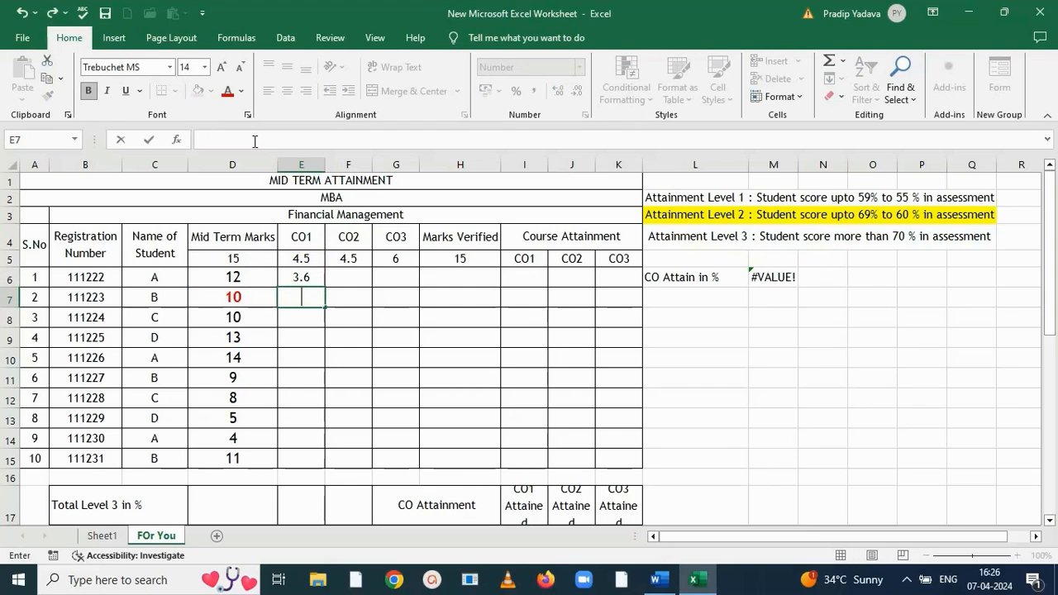
Lock the column of the mid term maximum reference in E6, making the formula =D6*$E$5/$D5, and reselect the cell
{"action": "left_click", "coordinate": [297, 275]}
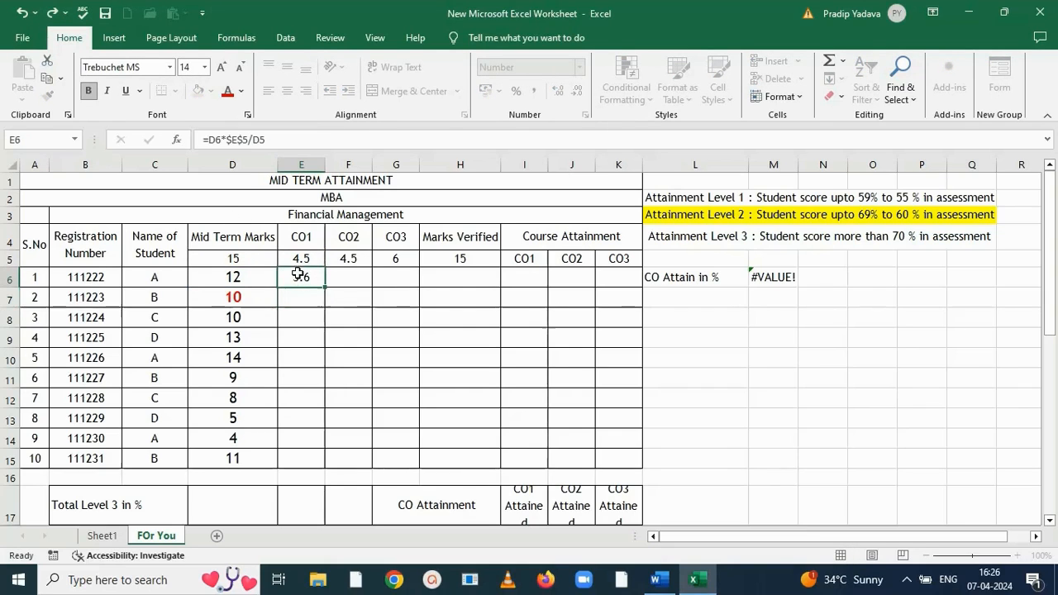
{"action": "left_click", "coordinate": [253, 141]}
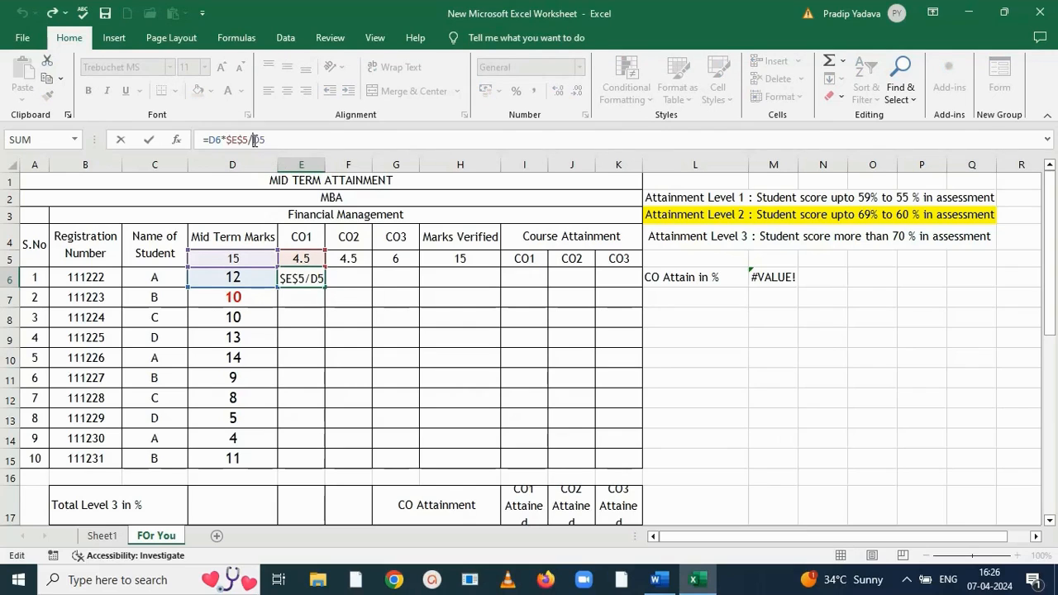
{"action": "type", "text": "$"}
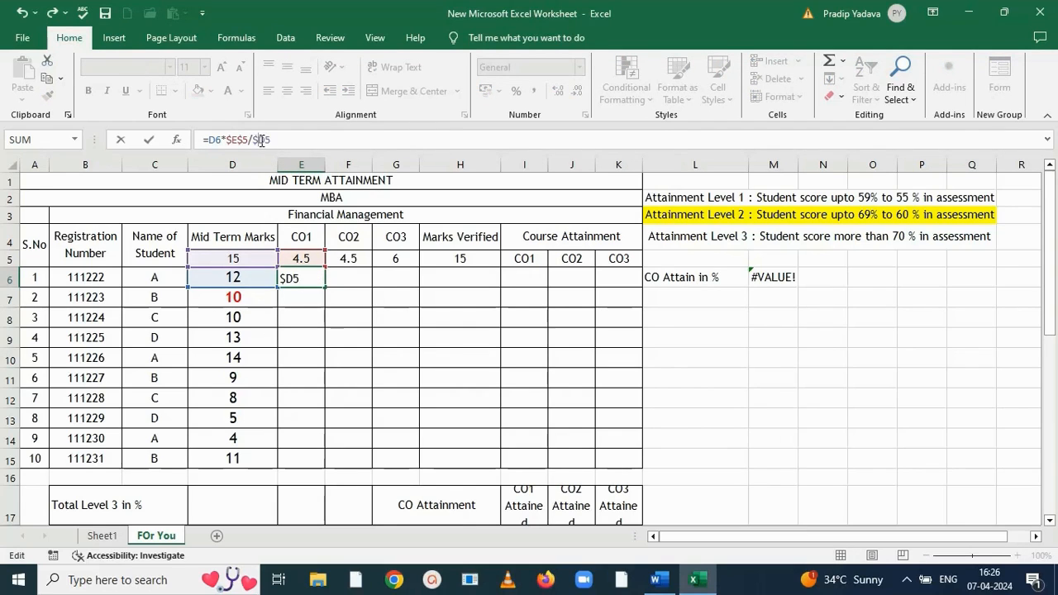
{"action": "key", "text": "Return"}
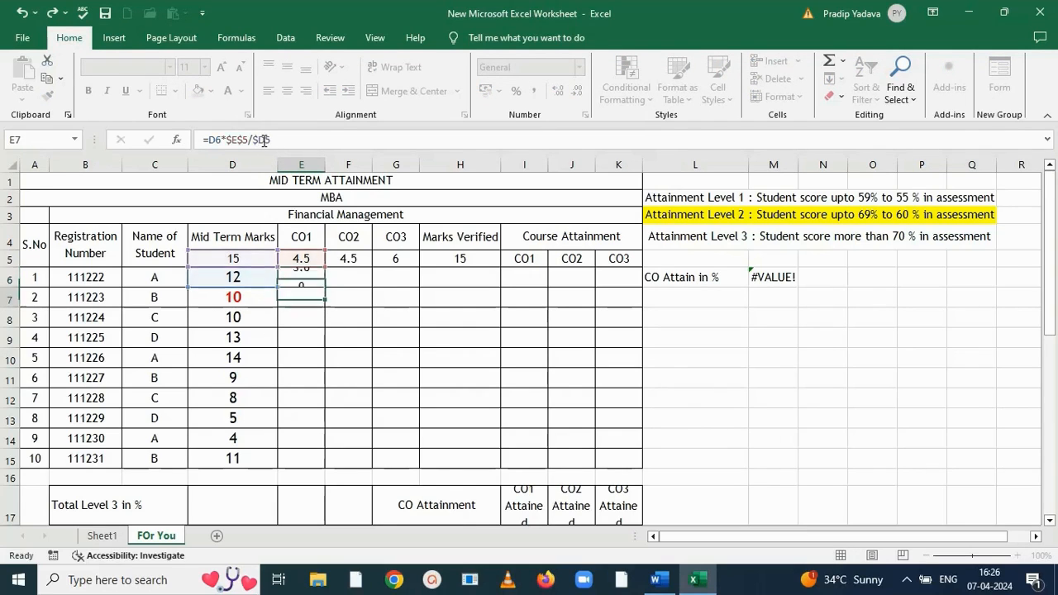
{"action": "key", "text": "Down"}
{"action": "key", "text": "Down"}
{"action": "key", "text": "Down"}
{"action": "left_click", "coordinate": [310, 281]}
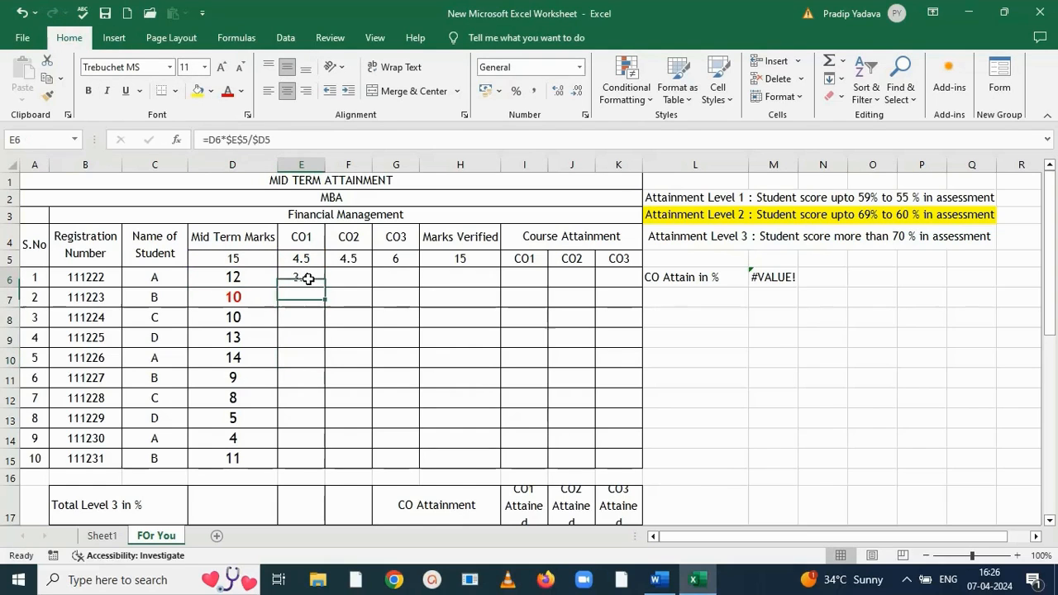
Make the mid term maximum reference in the E6 formula fully absolute, so it reads =D6*$E$5/$D$5
{"action": "left_click", "coordinate": [267, 141]}
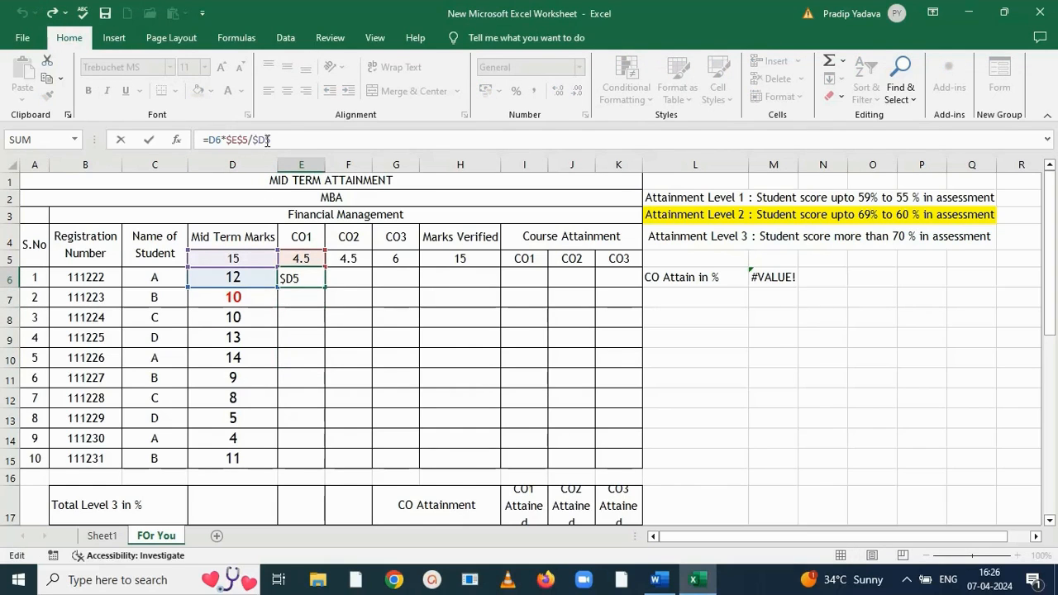
{"action": "left_click", "coordinate": [266, 141]}
{"action": "type", "text": "$"}
{"action": "key", "text": "Return"}
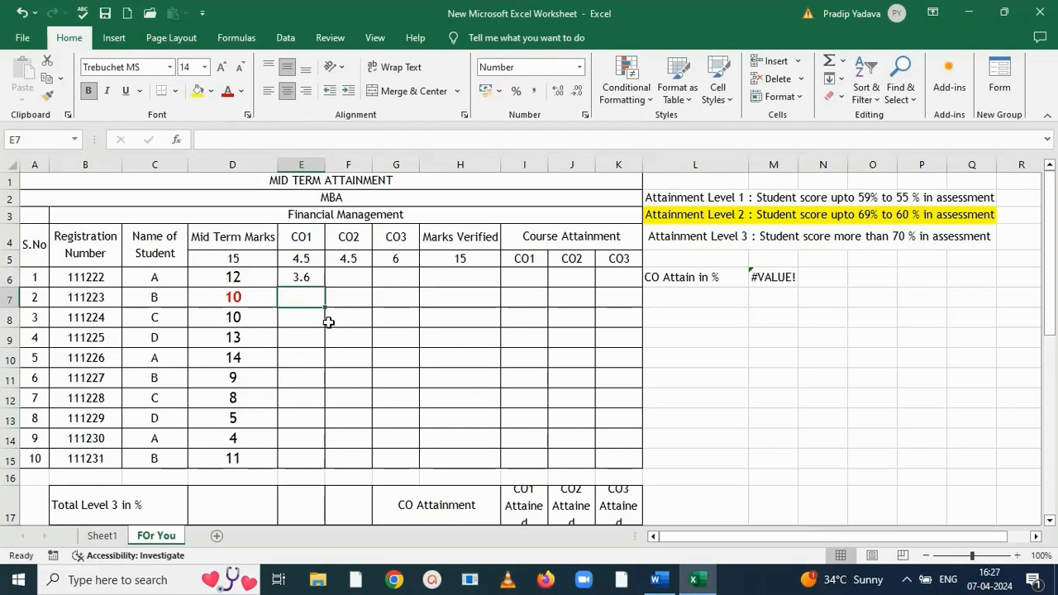
Fill the CO1 formula from E6 down to E15 for all ten students and check the filled range
{"action": "left_click", "coordinate": [297, 275]}
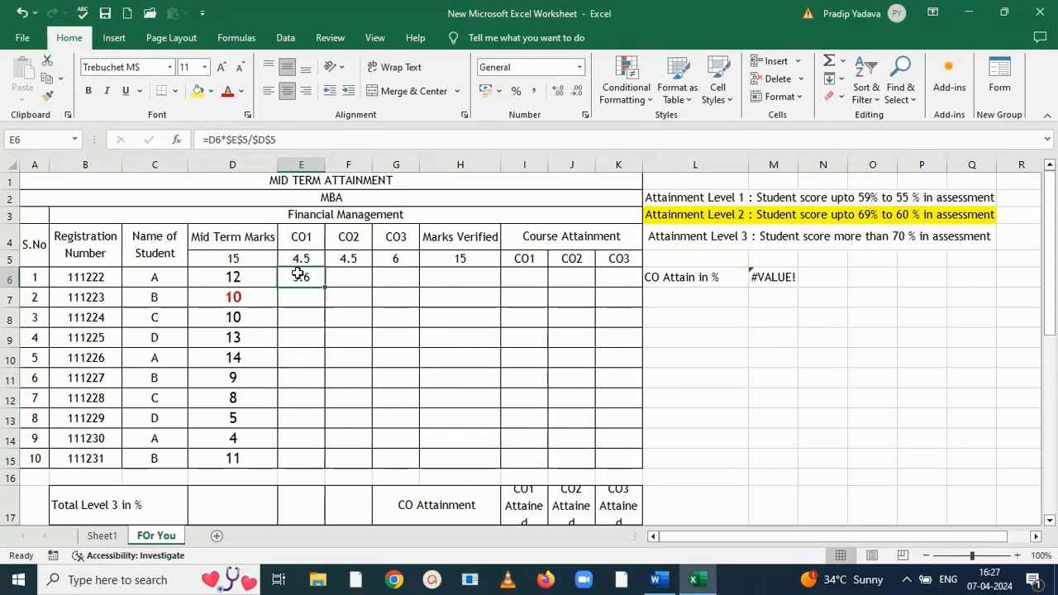
{"action": "left_click_drag", "start_coordinate": [325, 286], "coordinate": [309, 462]}
{"action": "left_click", "coordinate": [307, 461]}
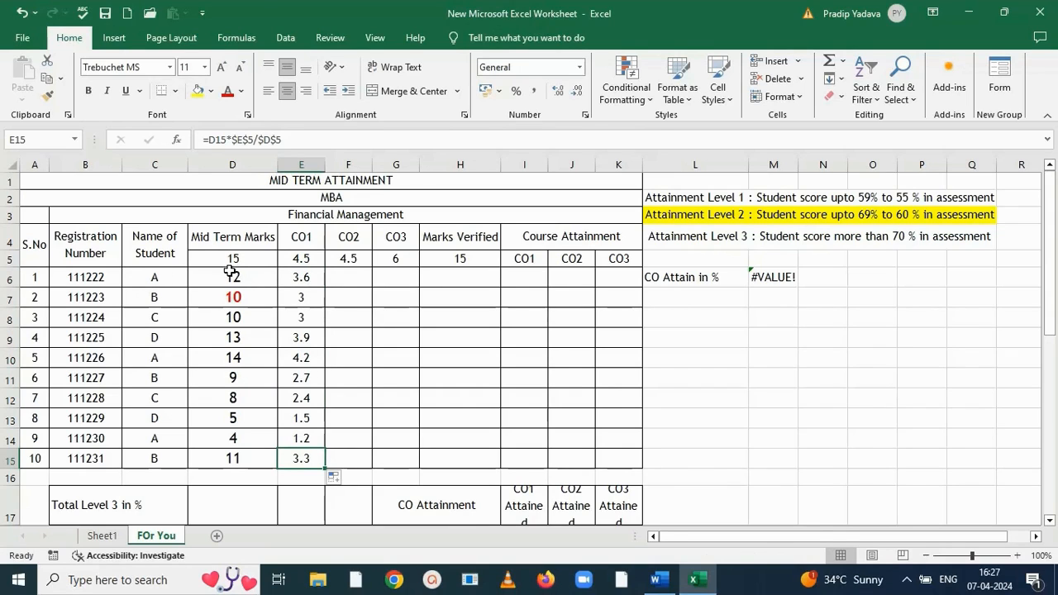
{"action": "left_click", "coordinate": [307, 275]}
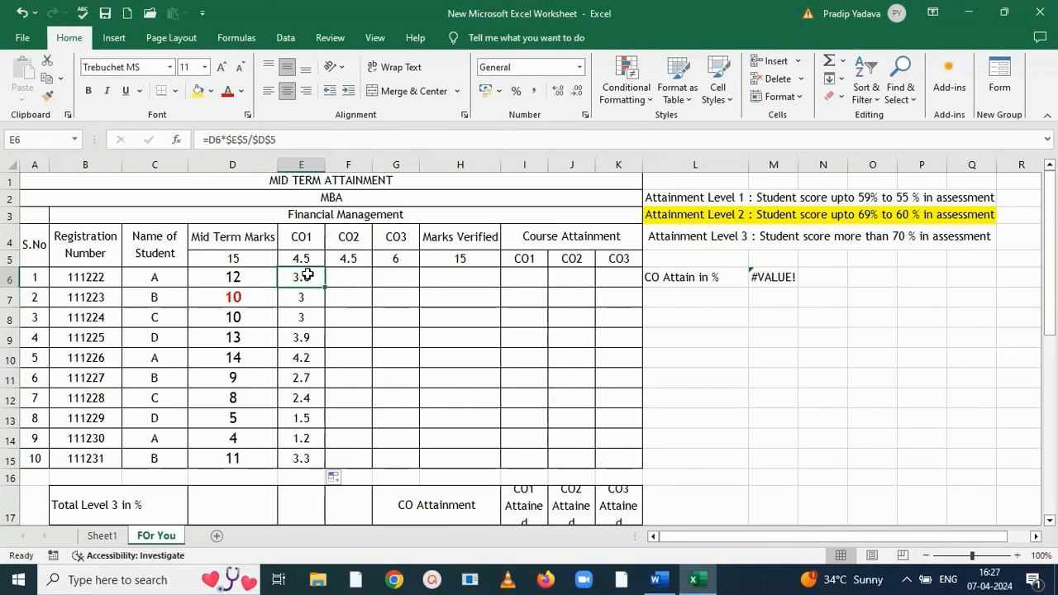
{"action": "left_click_drag", "start_coordinate": [307, 276], "coordinate": [304, 453]}
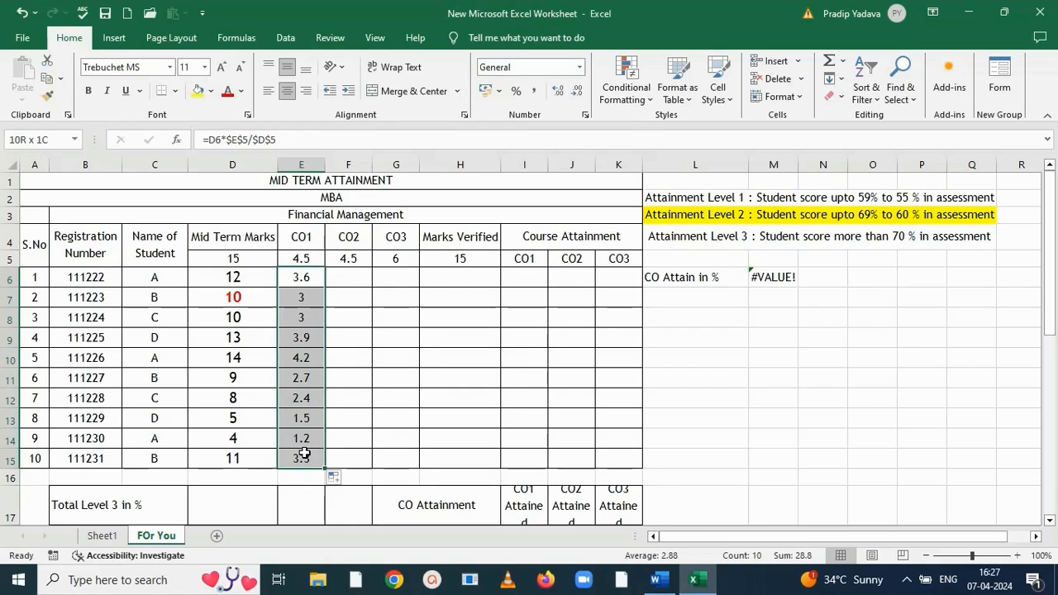
Copy the CO1 formula from E6 into F6 and change its first reference to D6
{"action": "left_click", "coordinate": [307, 276]}
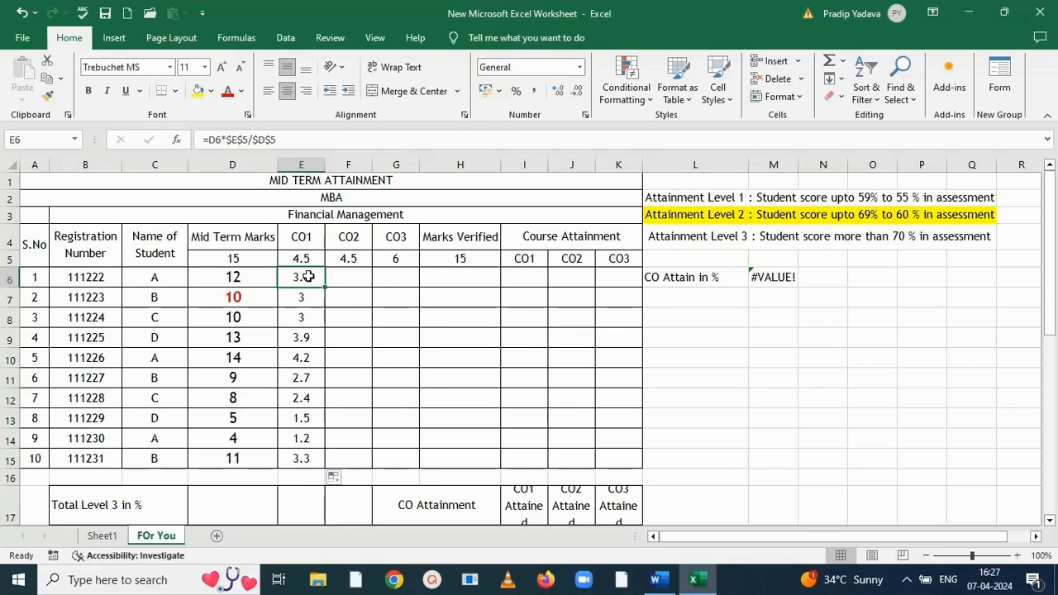
{"action": "key", "text": "ctrl+c"}
{"action": "left_click", "coordinate": [350, 278]}
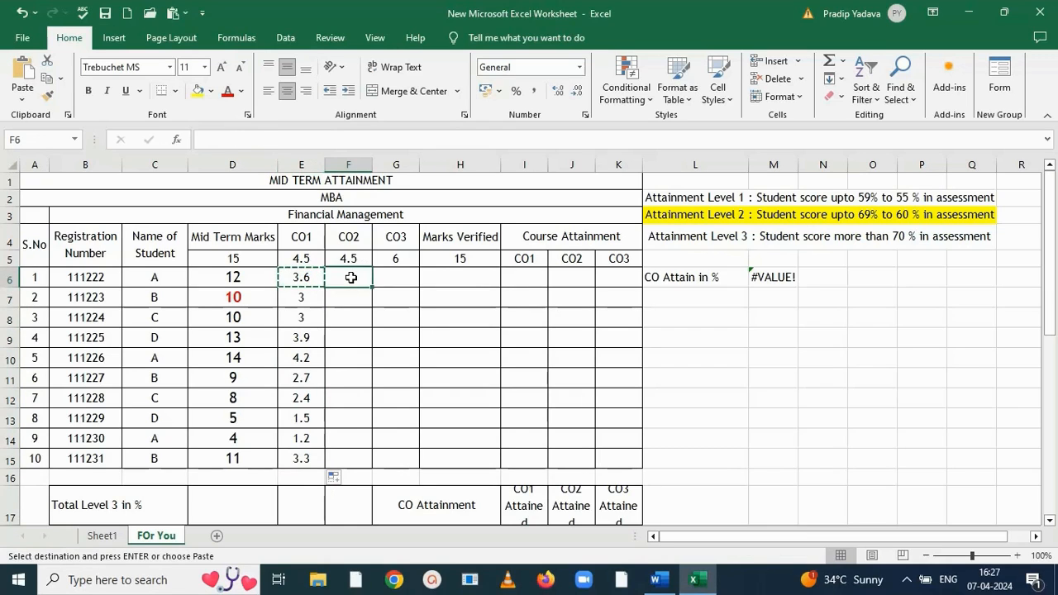
{"action": "key", "text": "ctrl+v"}
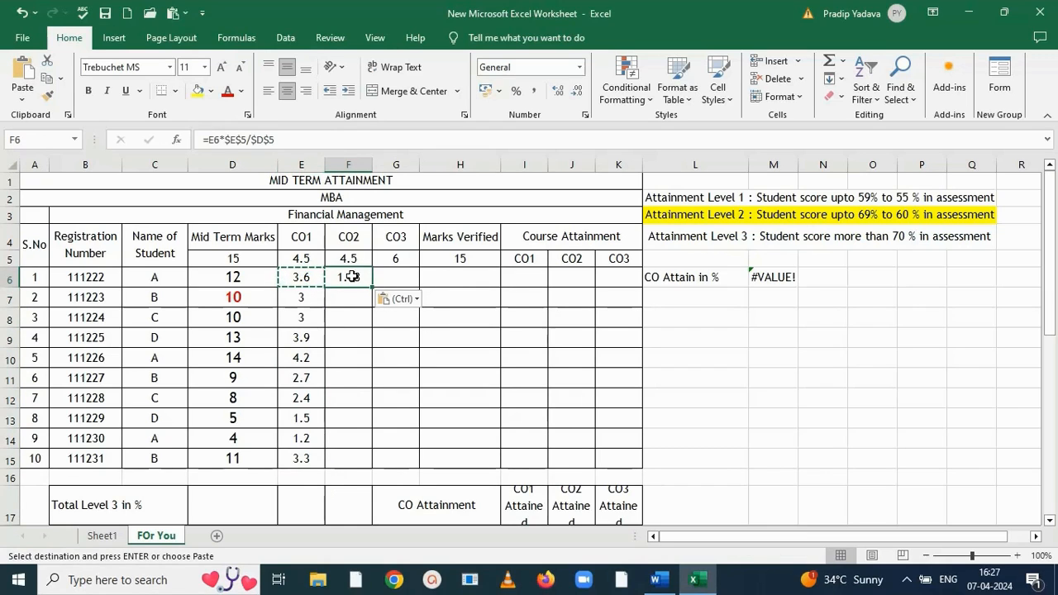
{"action": "left_click", "coordinate": [216, 140]}
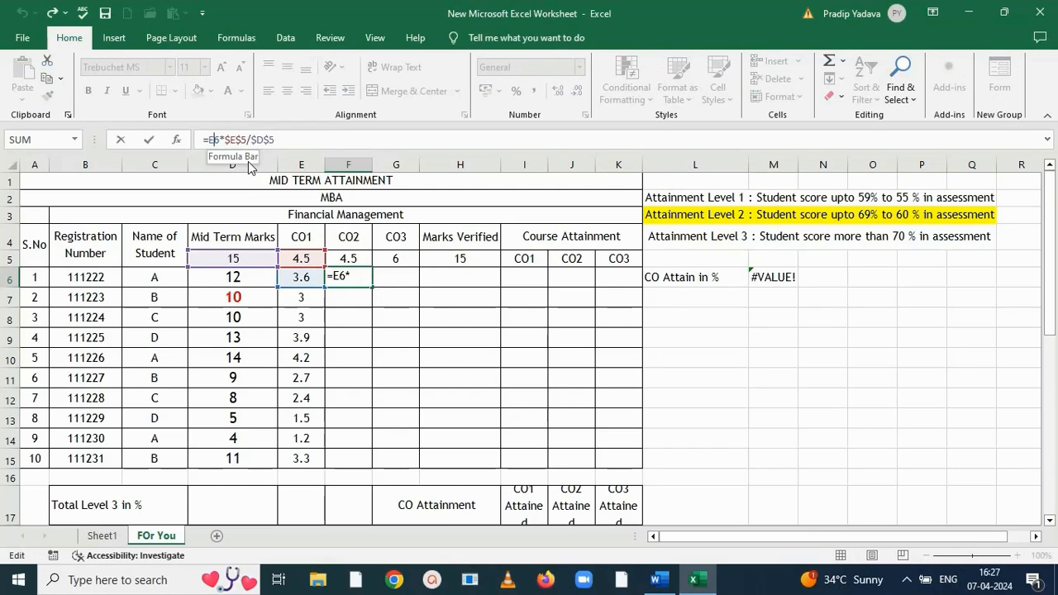
{"action": "type", "text": "d"}
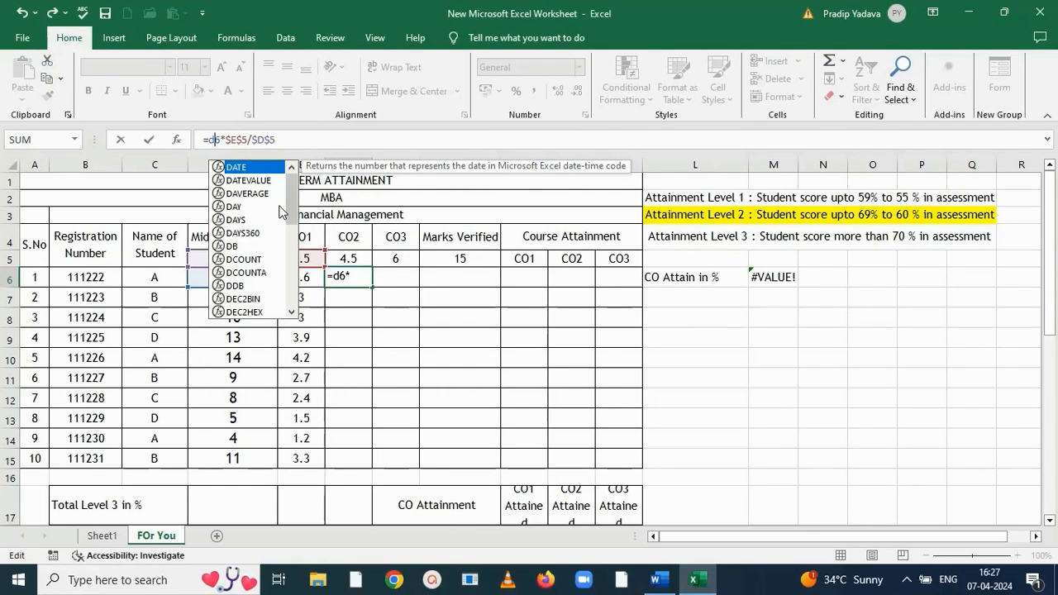
{"action": "key", "text": "Return"}
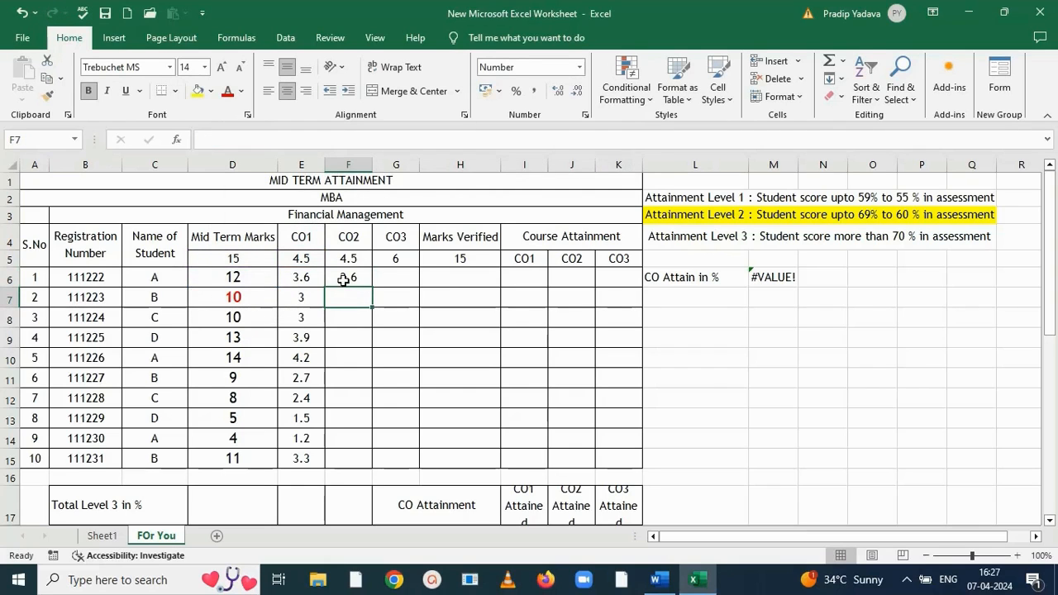
Point the F6 formula to the CO2 maximum, making it =D6*$F$5/$D$5, and fill it down to F15
{"action": "left_click", "coordinate": [346, 278]}
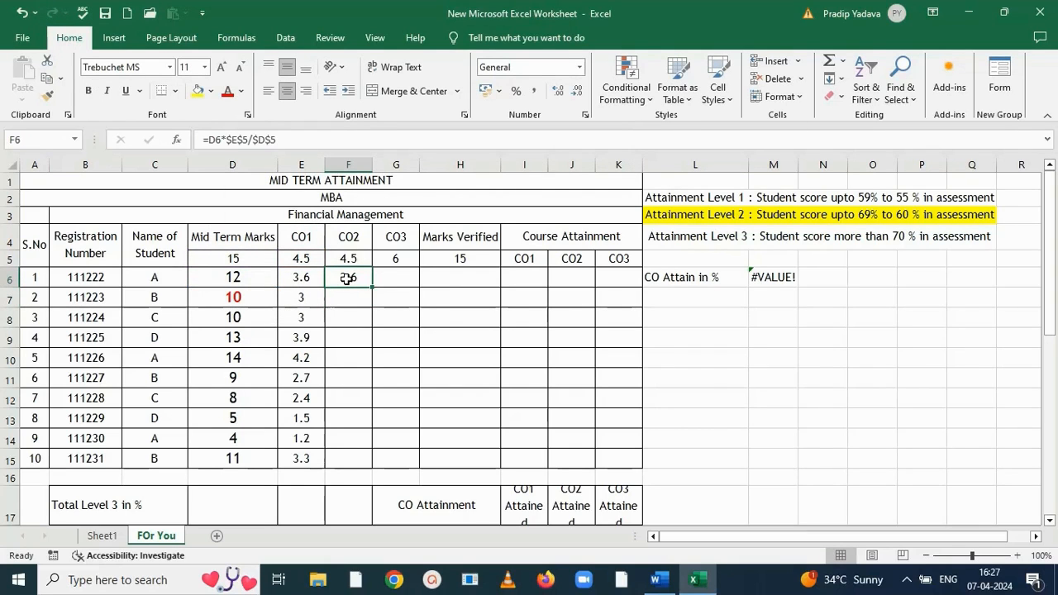
{"action": "left_click", "coordinate": [230, 140]}
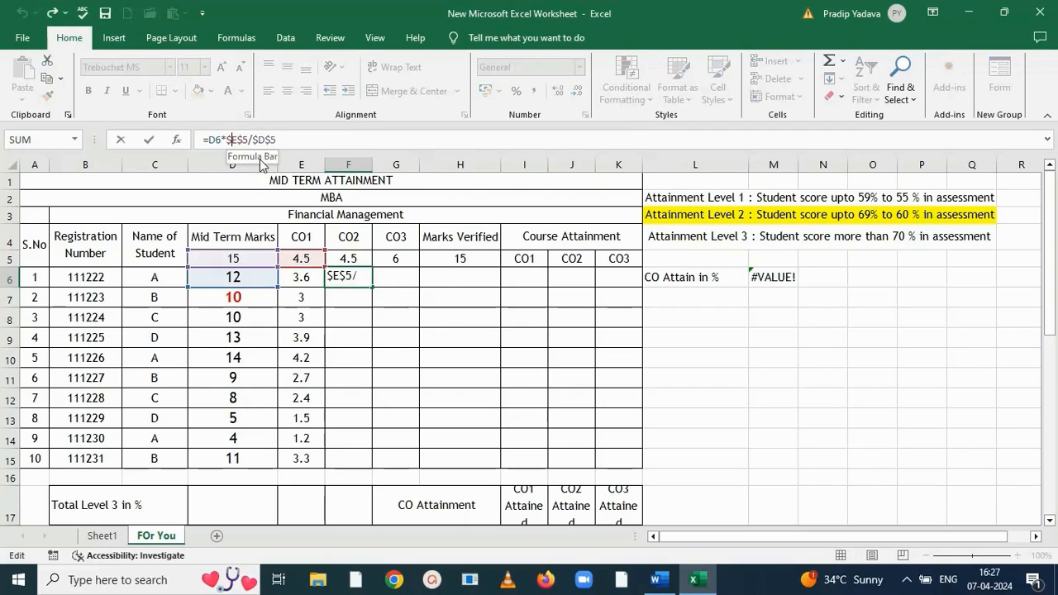
{"action": "key", "text": "Delete"}
{"action": "type", "text": "F"}
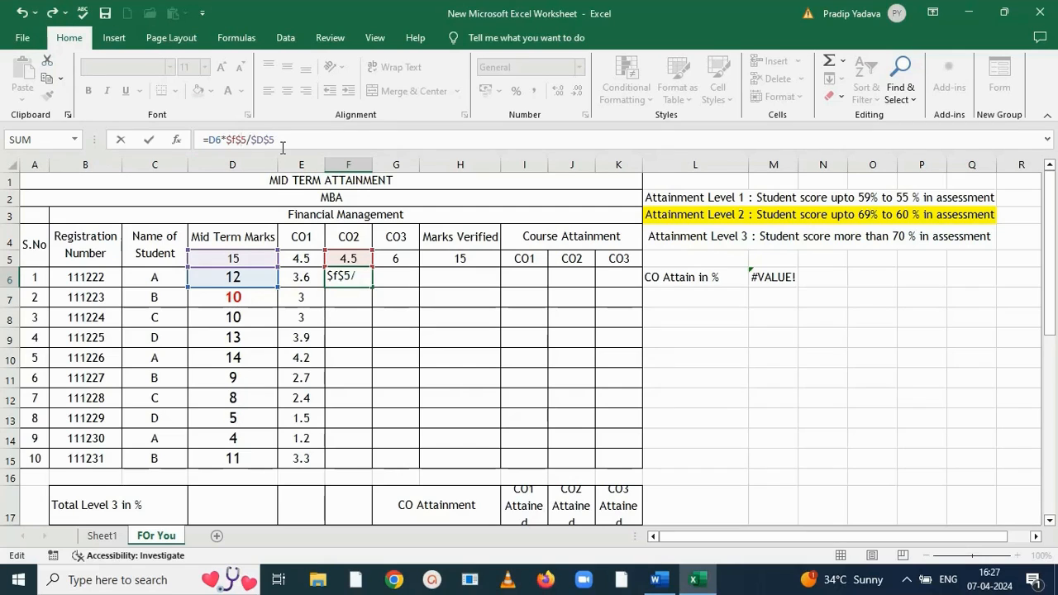
{"action": "key", "text": "Return"}
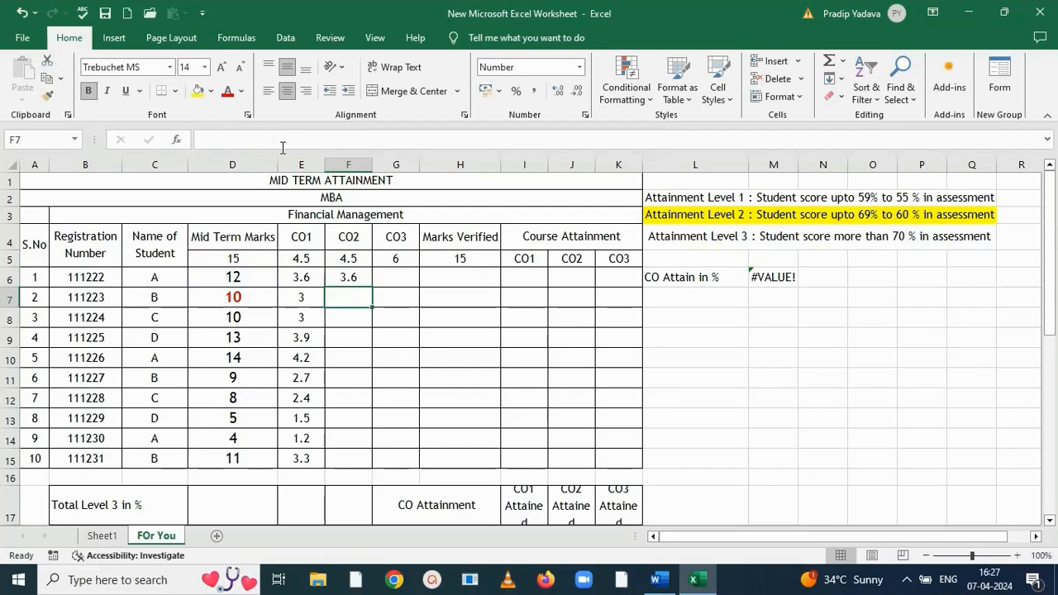
{"action": "left_click", "coordinate": [362, 281]}
{"action": "left_click_drag", "start_coordinate": [371, 287], "coordinate": [363, 462]}
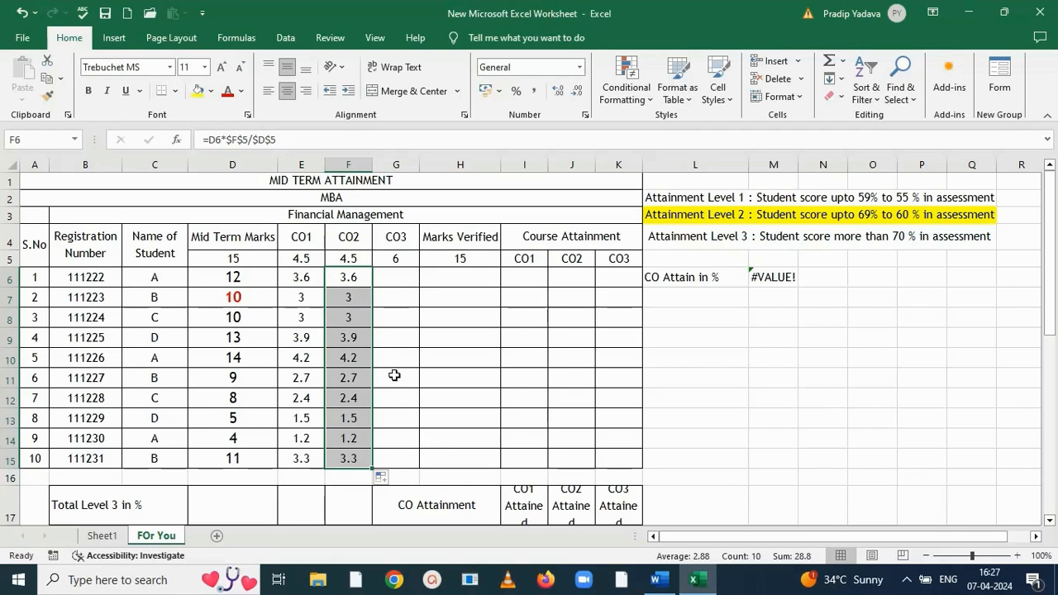
Copy the CO2 formula from F6 into G6 and replace its first reference with D6
{"action": "left_click", "coordinate": [350, 280]}
{"action": "key", "text": "ctrl+c"}
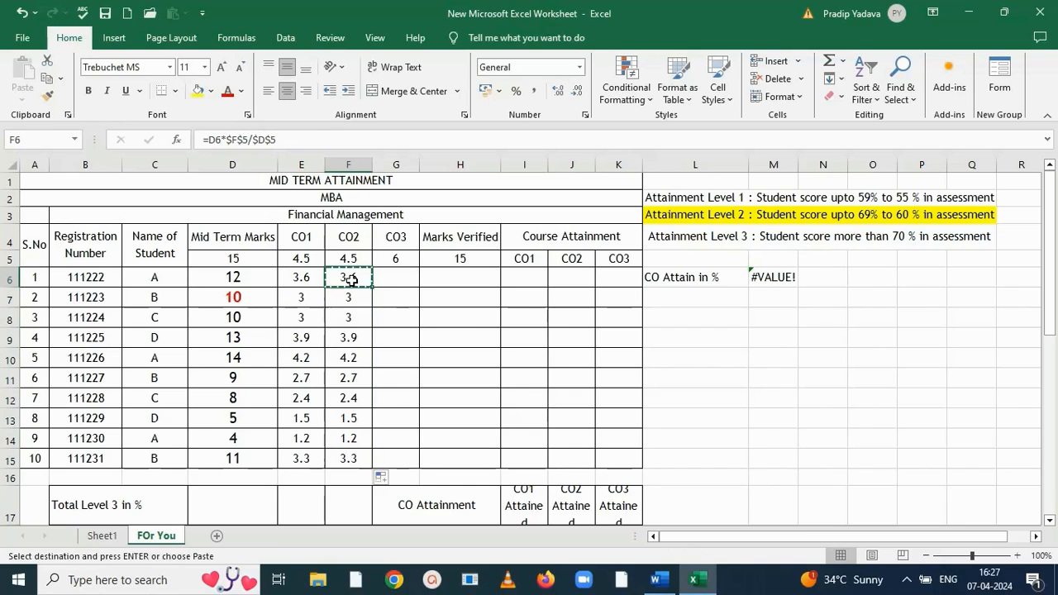
{"action": "left_click", "coordinate": [409, 277]}
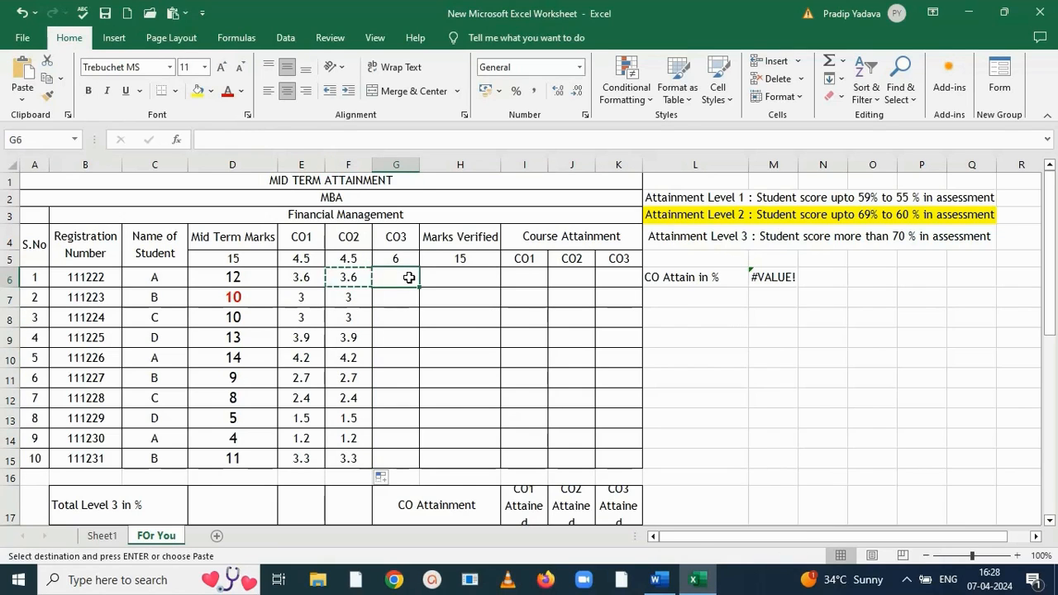
{"action": "key", "text": "ctrl+v"}
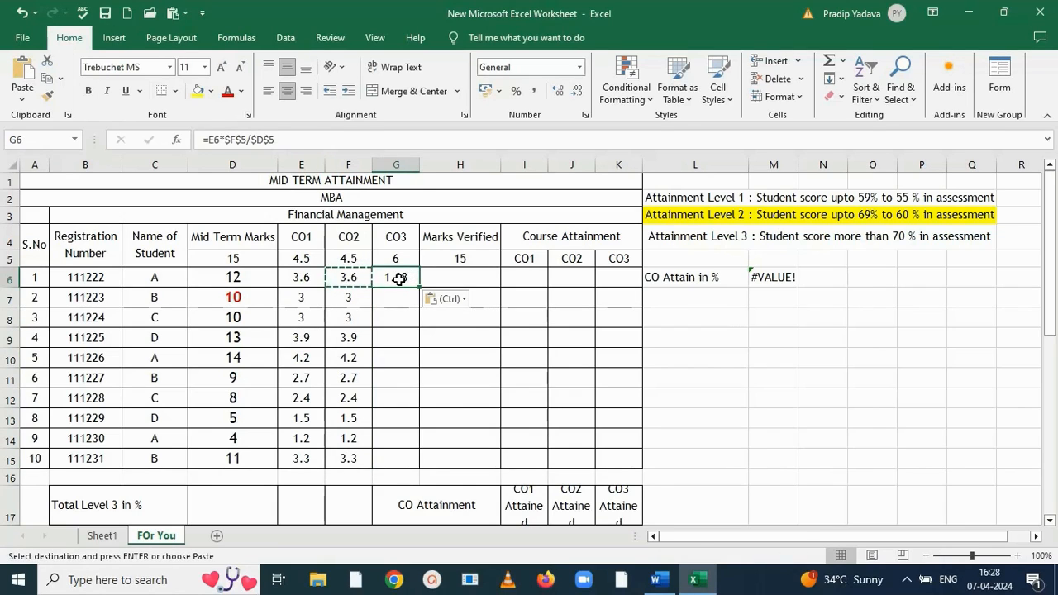
{"action": "left_click", "coordinate": [212, 141]}
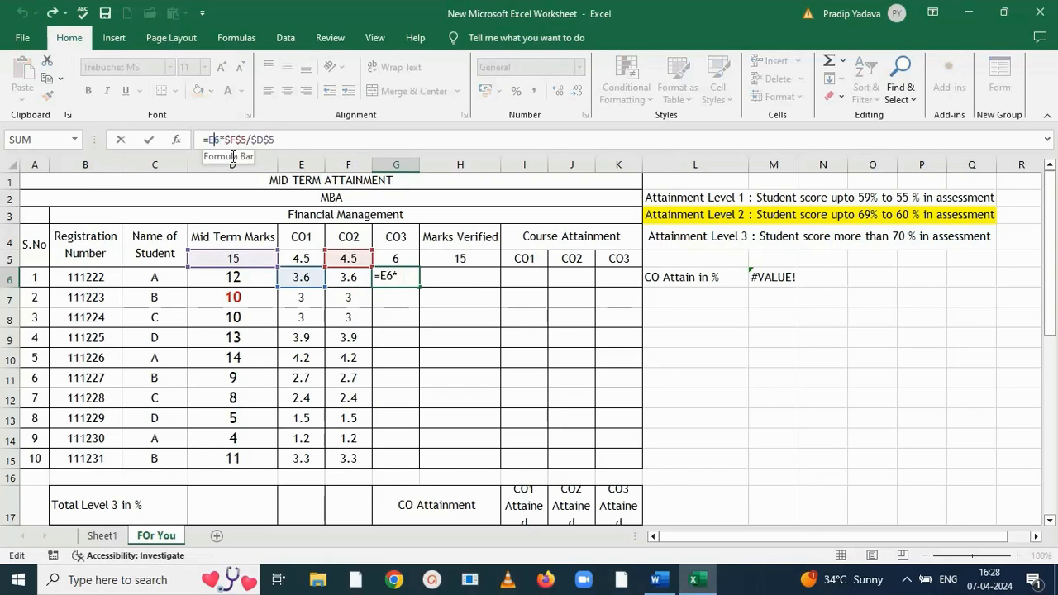
{"action": "key", "text": "BackSpace"}
{"action": "key", "text": "BackSpace"}
{"action": "type", "text": "d6"}
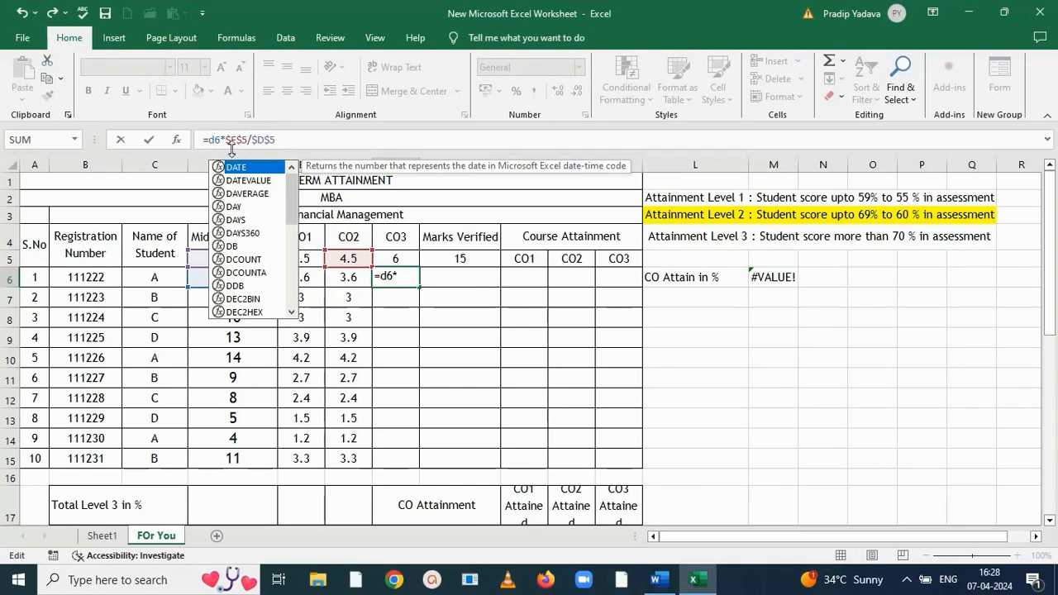
Point the G6 formula to the CO3 maximum, making it =D6*$G$5/$D$5, and fill it down to G15
{"action": "left_click", "coordinate": [242, 141]}
{"action": "key", "text": "BackSpace"}
{"action": "type", "text": "g"}
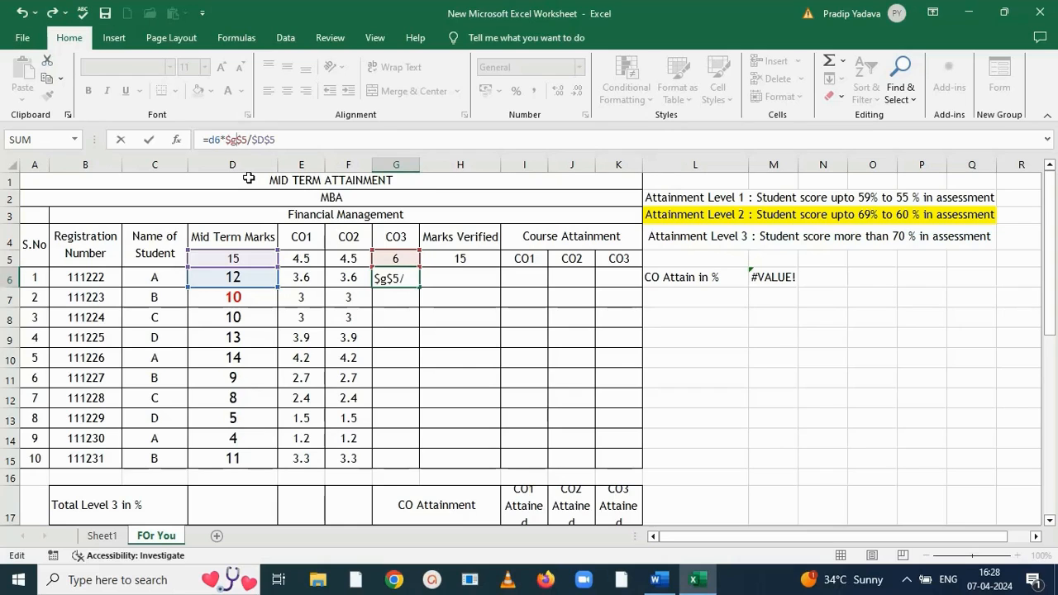
{"action": "key", "text": "ctrl+Return"}
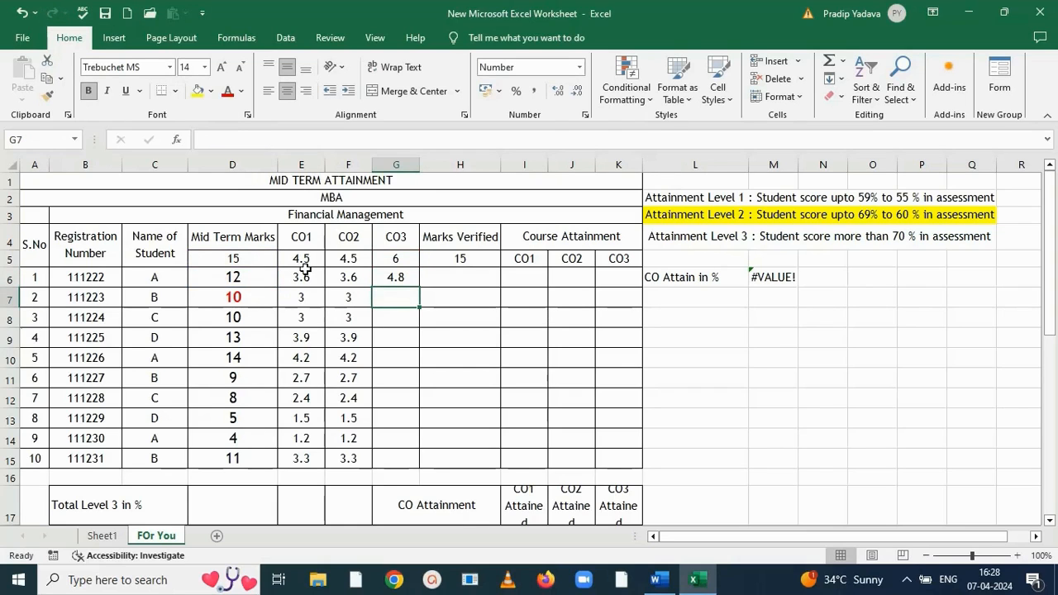
{"action": "left_click_drag", "start_coordinate": [420, 287], "coordinate": [417, 462]}
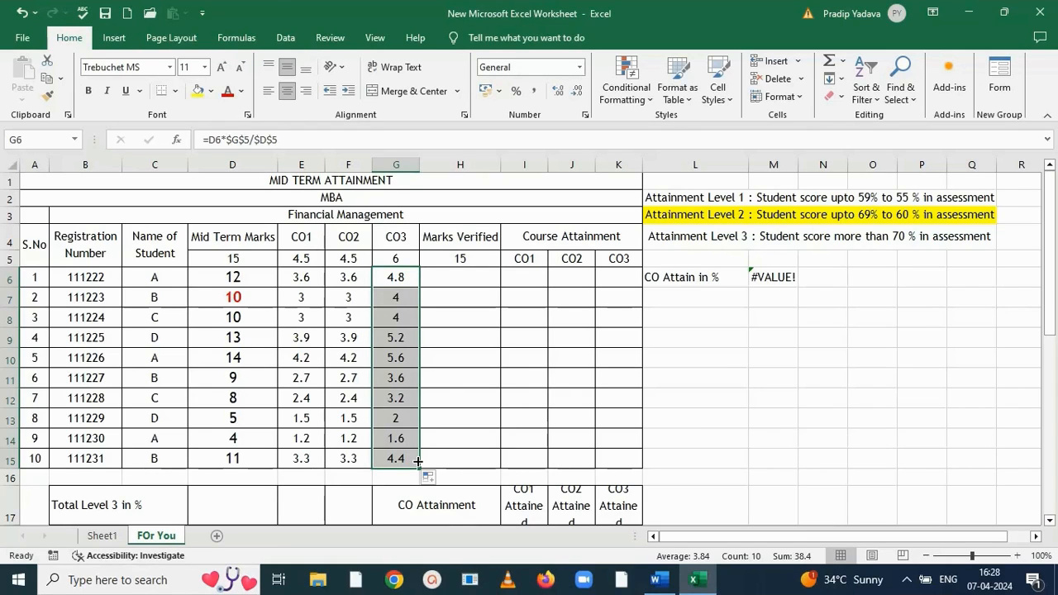
Copy the mid term marks in D6:D15 into the Marks Verified column starting at H6
{"action": "left_click_drag", "start_coordinate": [248, 282], "coordinate": [237, 455]}
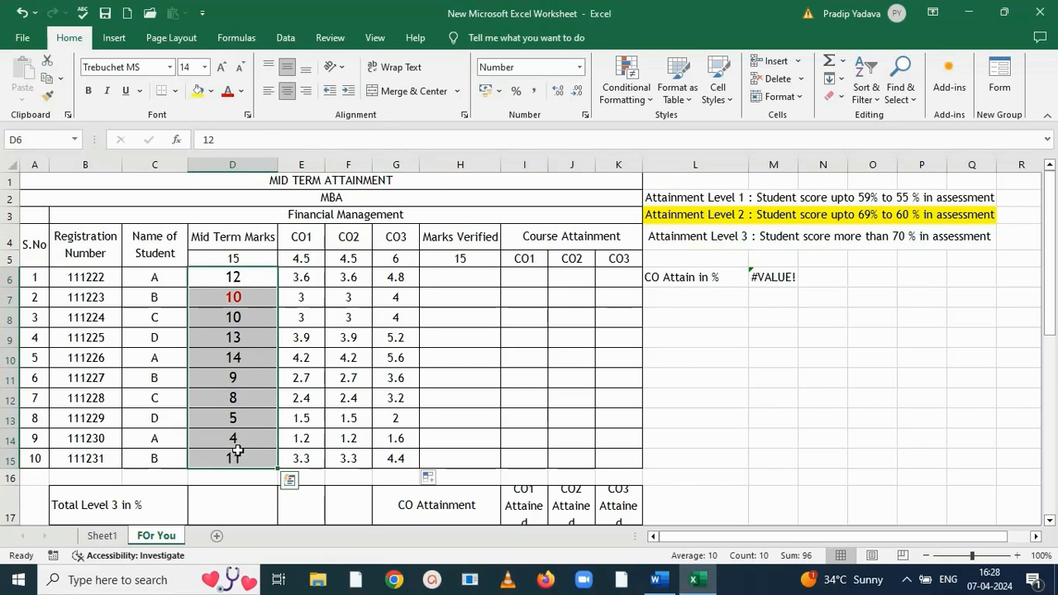
{"action": "key", "text": "ctrl+c"}
{"action": "left_click", "coordinate": [460, 277]}
{"action": "key", "text": "ctrl+v"}
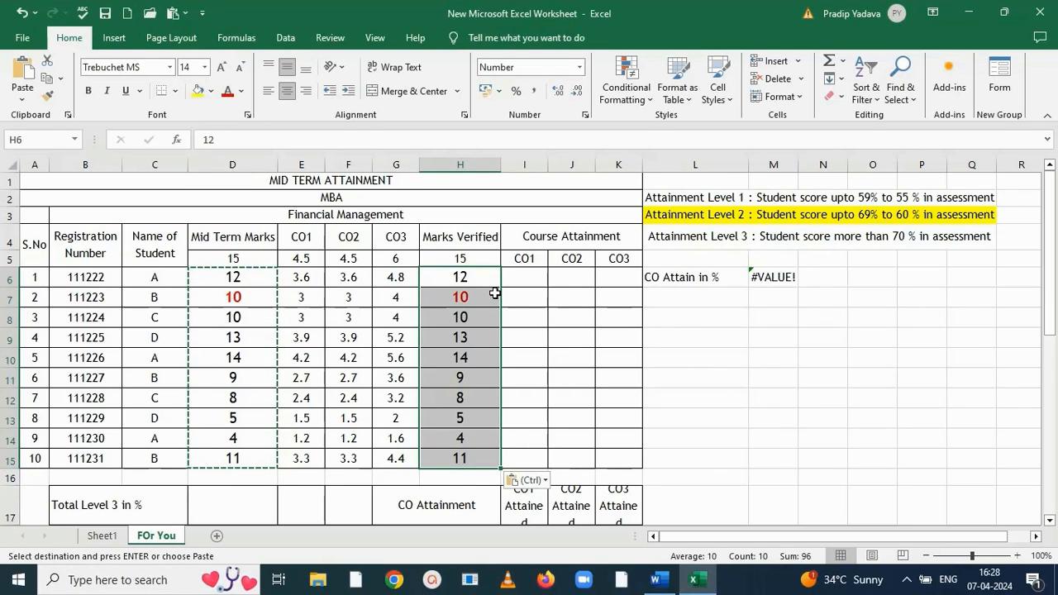
Start a formula in I6 for the first student's CO1 course attainment, based on the CO1 marks in E6
{"action": "left_click", "coordinate": [523, 280]}
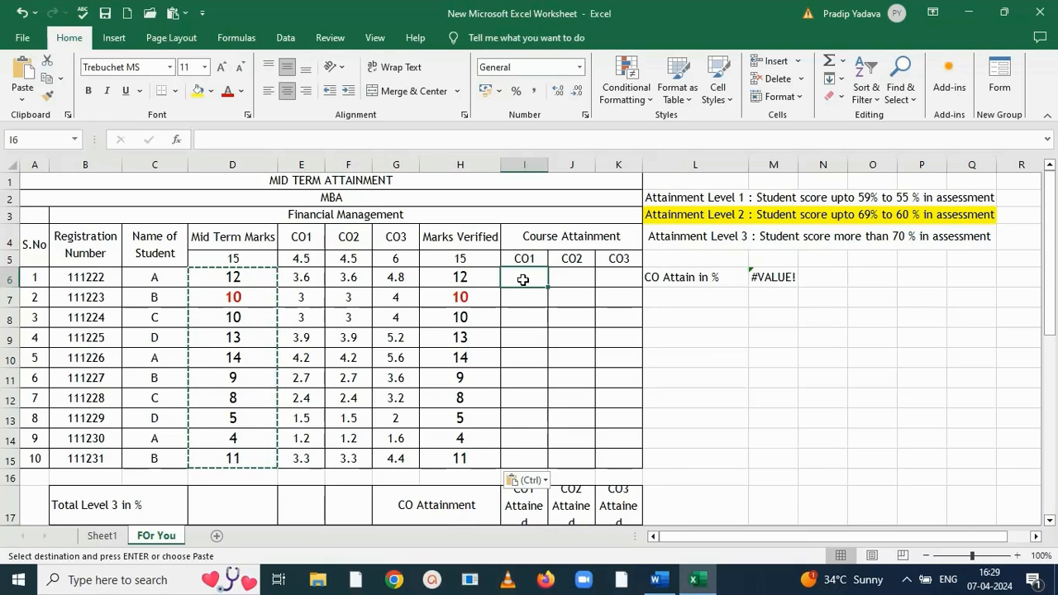
{"action": "left_click", "coordinate": [317, 280]}
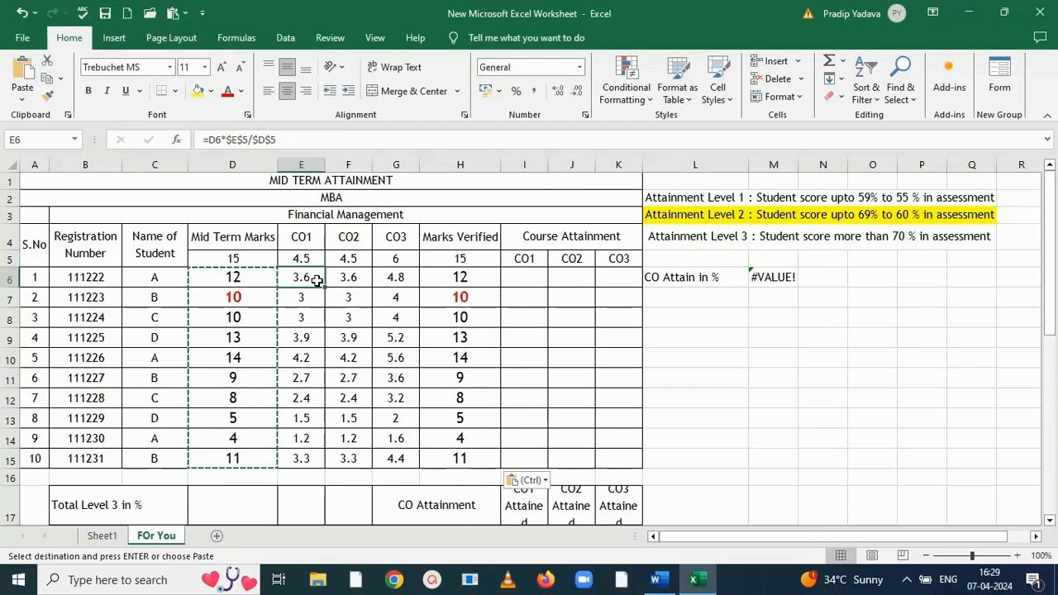
{"action": "left_click", "coordinate": [518, 277]}
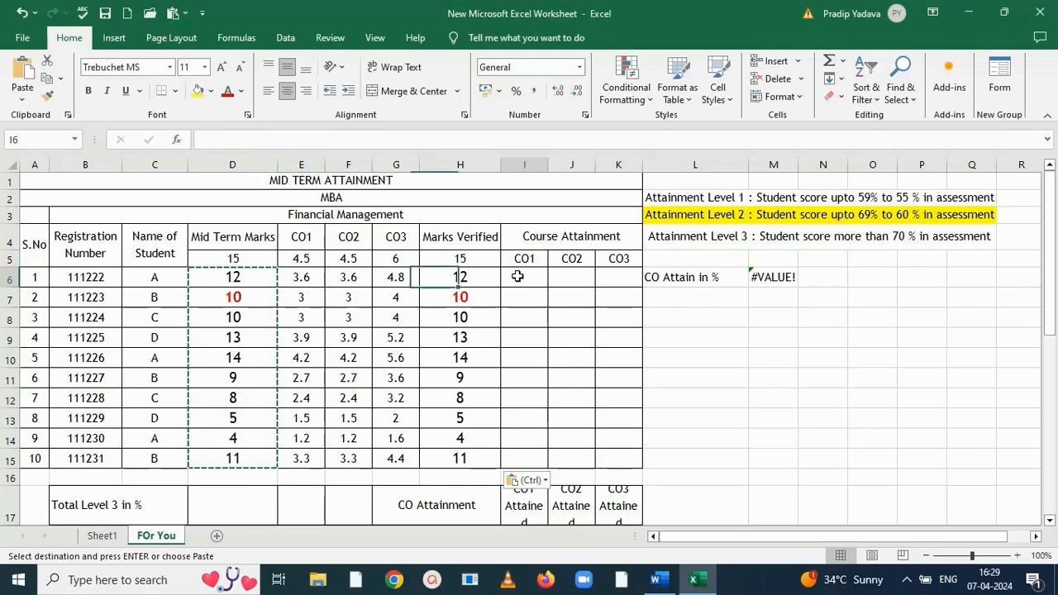
{"action": "type", "text": "="}
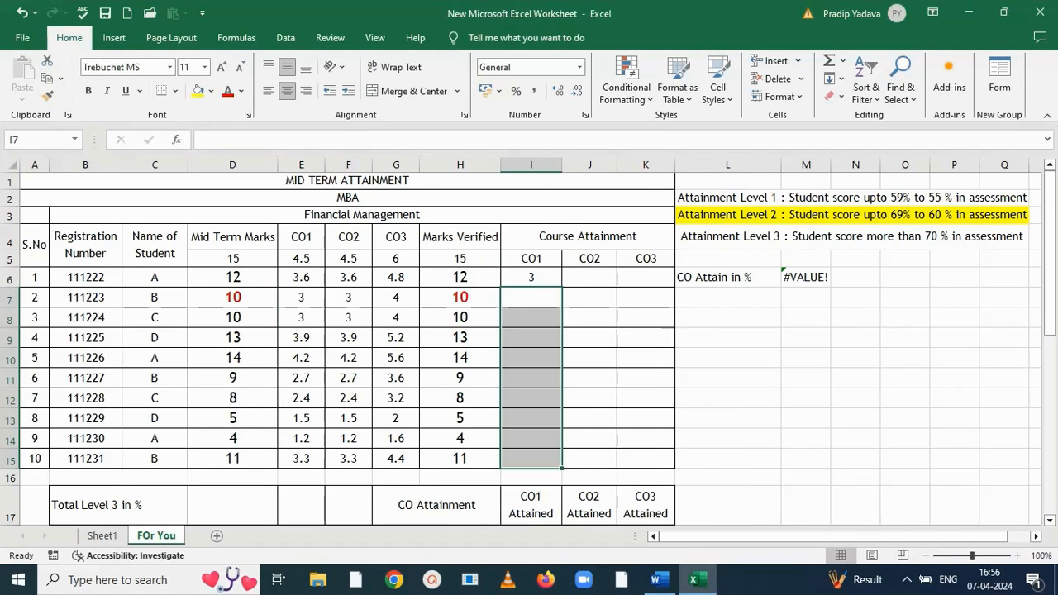
Review the distributed CO marks in E6:G15 and inspect the first student's CO1 attainment formula in I6
{"action": "left_click", "coordinate": [734, 395]}
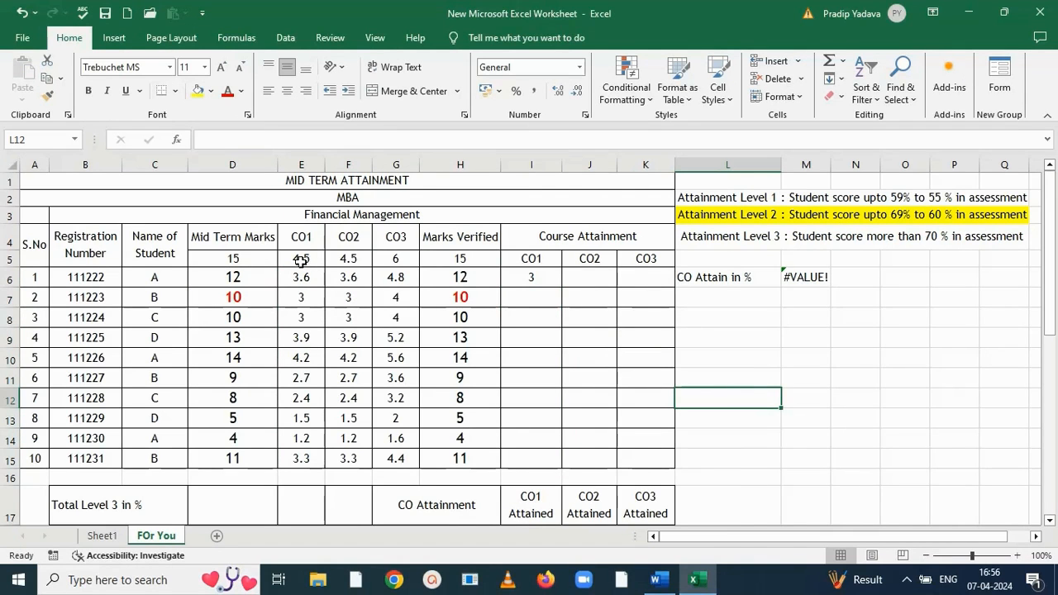
{"action": "left_click_drag", "start_coordinate": [301, 275], "coordinate": [385, 459]}
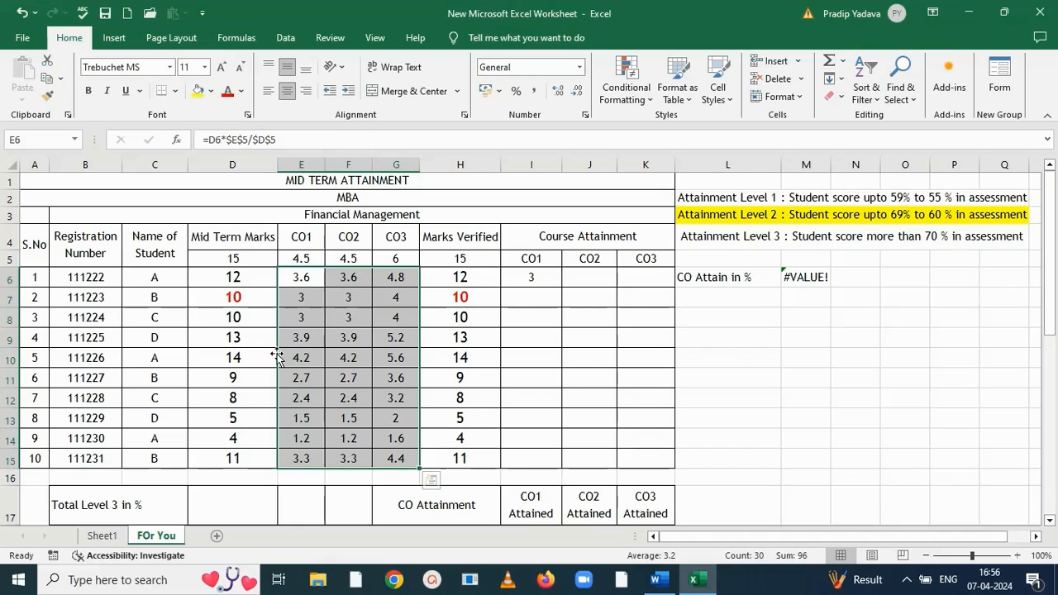
{"action": "left_click", "coordinate": [302, 282]}
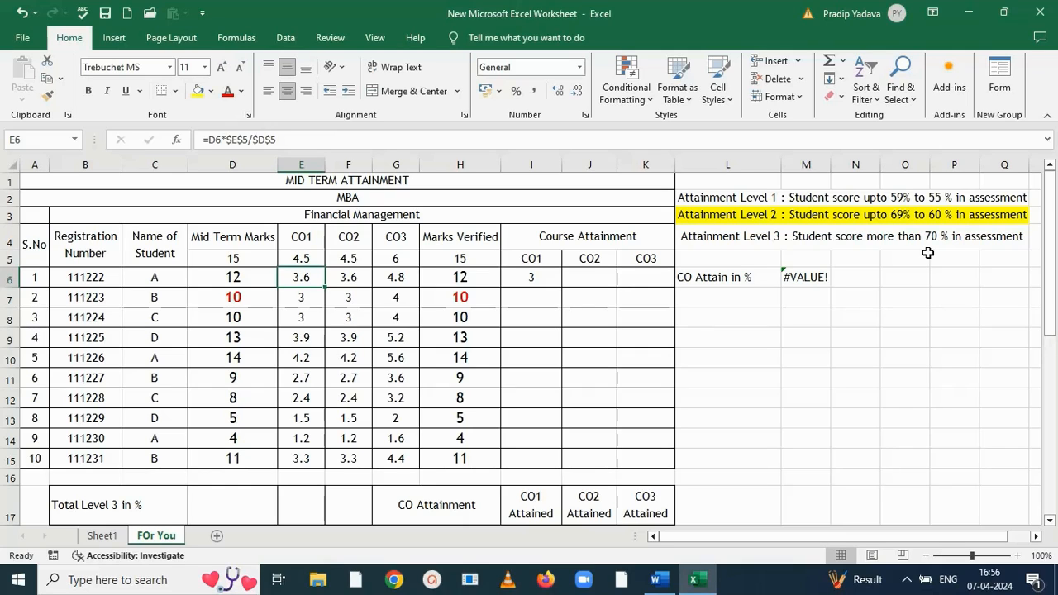
{"action": "left_click", "coordinate": [530, 278]}
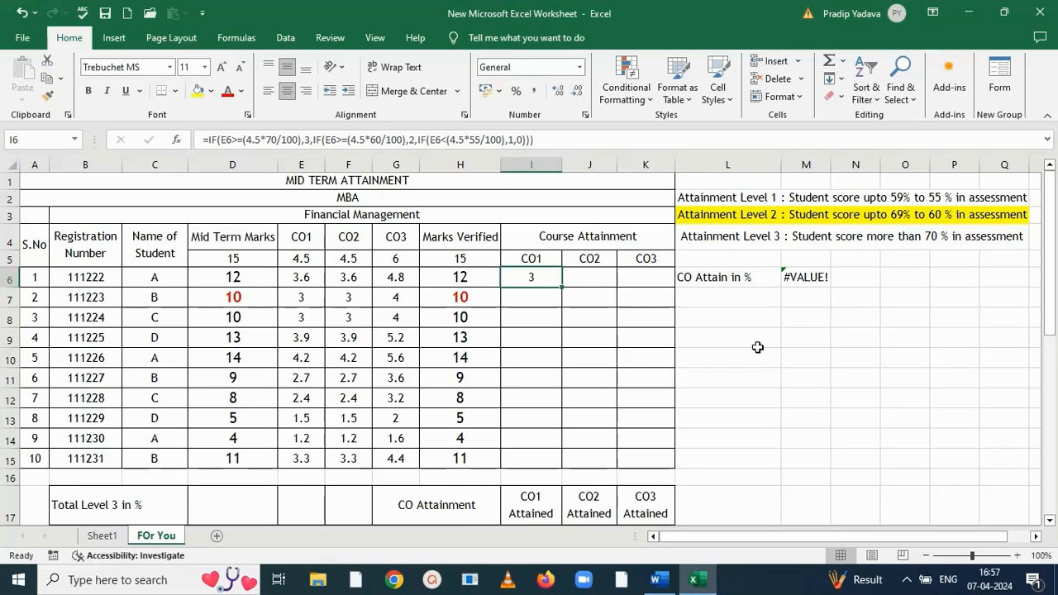
Fill the CO1 attainment formula down to I15, copy it from I6 into J6 for CO2 and fill that down to J15
{"action": "left_click_drag", "start_coordinate": [562, 286], "coordinate": [557, 463]}
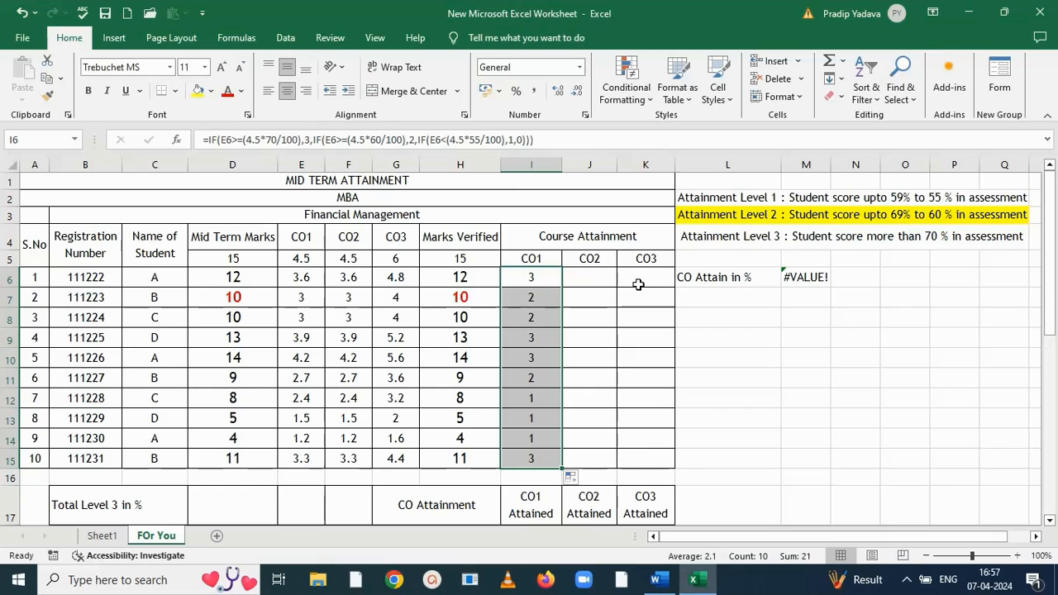
{"action": "left_click", "coordinate": [549, 283]}
{"action": "key", "text": "ctrl+c"}
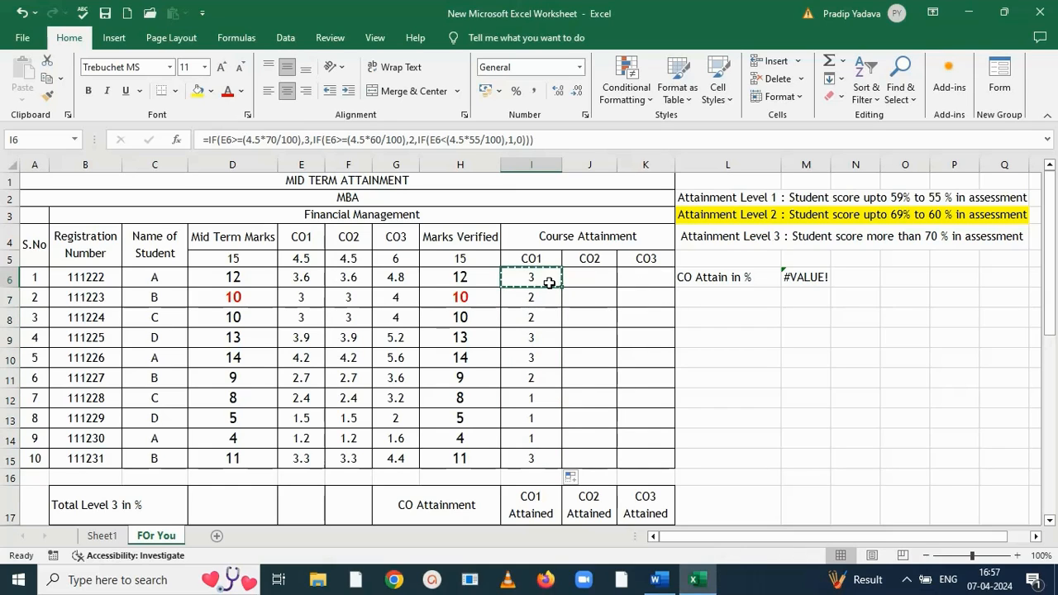
{"action": "left_click", "coordinate": [600, 277]}
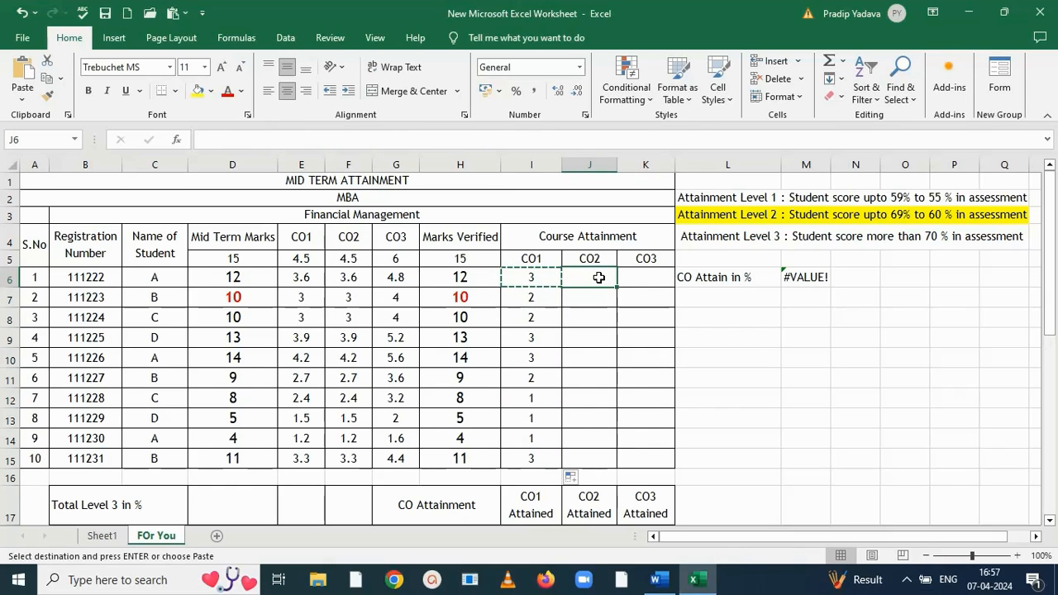
{"action": "key", "text": "ctrl+v"}
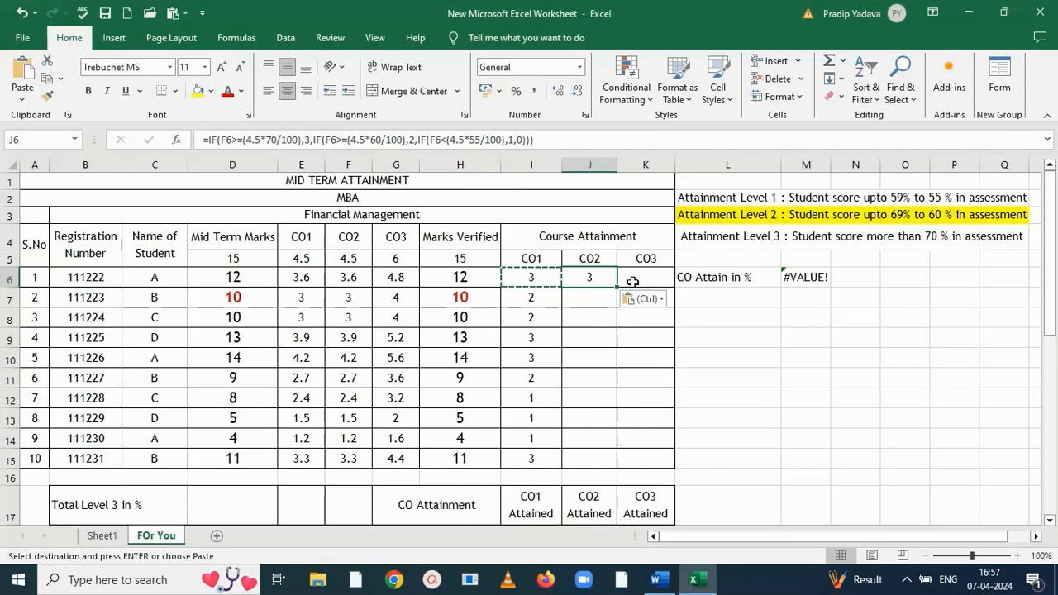
{"action": "left_click_drag", "start_coordinate": [617, 287], "coordinate": [603, 467]}
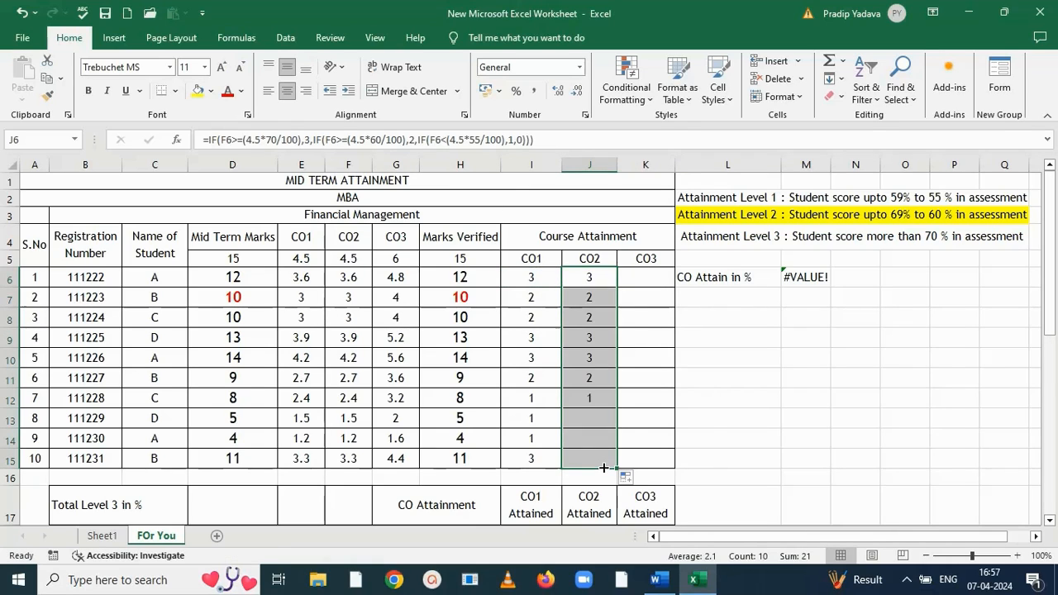
Copy the CO2 attainment formula from J6 into K6 for the first student's CO3 attainment
{"action": "left_click", "coordinate": [583, 278]}
{"action": "key", "text": "ctrl+c"}
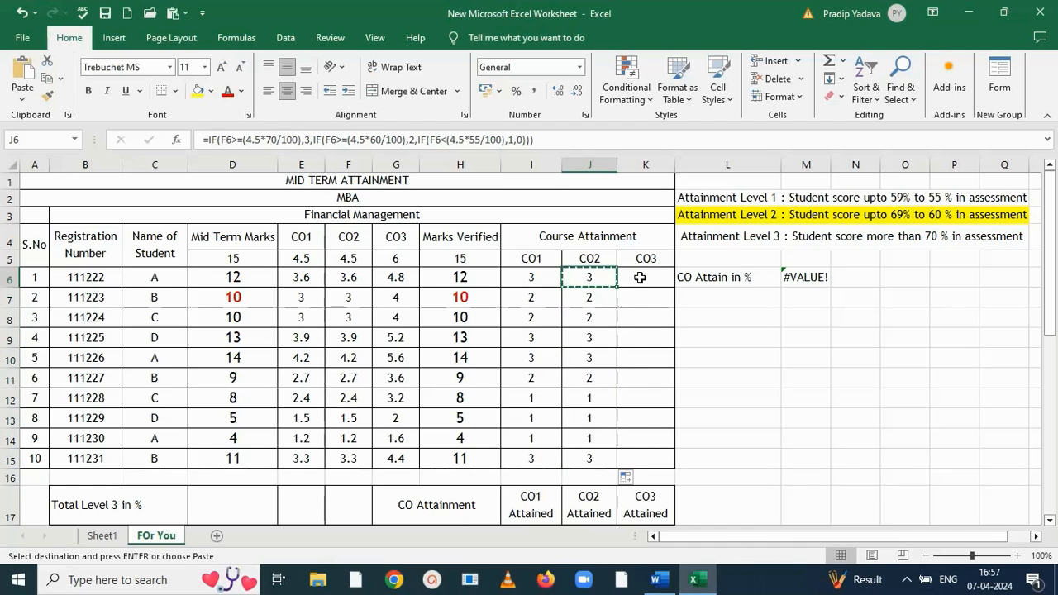
{"action": "left_click", "coordinate": [639, 278]}
{"action": "key", "text": "ctrl+v"}
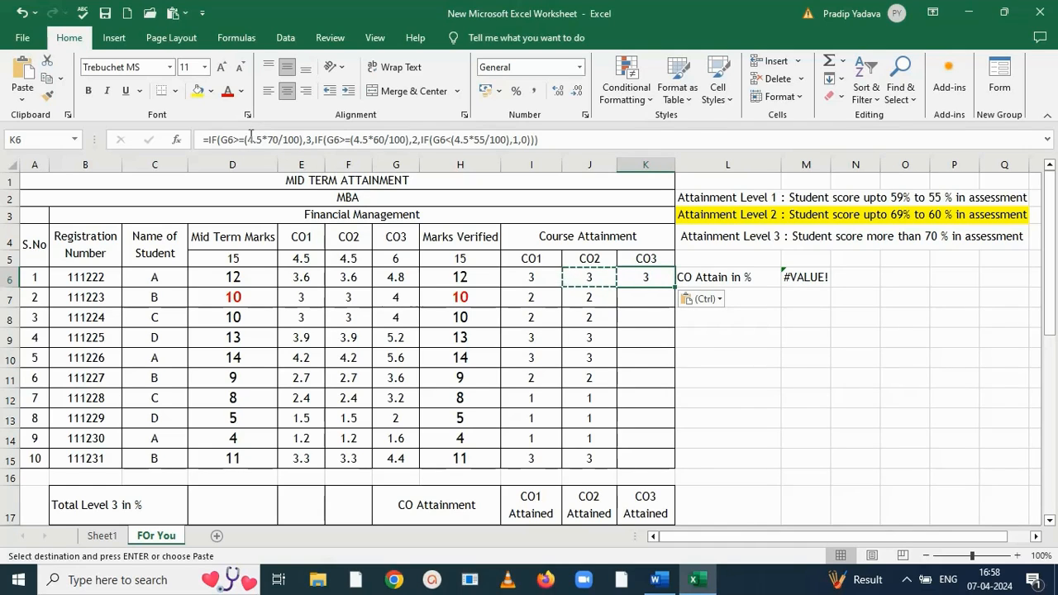
Replace each 4.5 in the K6 formula with the CO3 maximum of 6 and fill the formula down to K15
{"action": "left_click", "coordinate": [250, 139]}
{"action": "left_click_drag", "start_coordinate": [247, 138], "coordinate": [259, 139]}
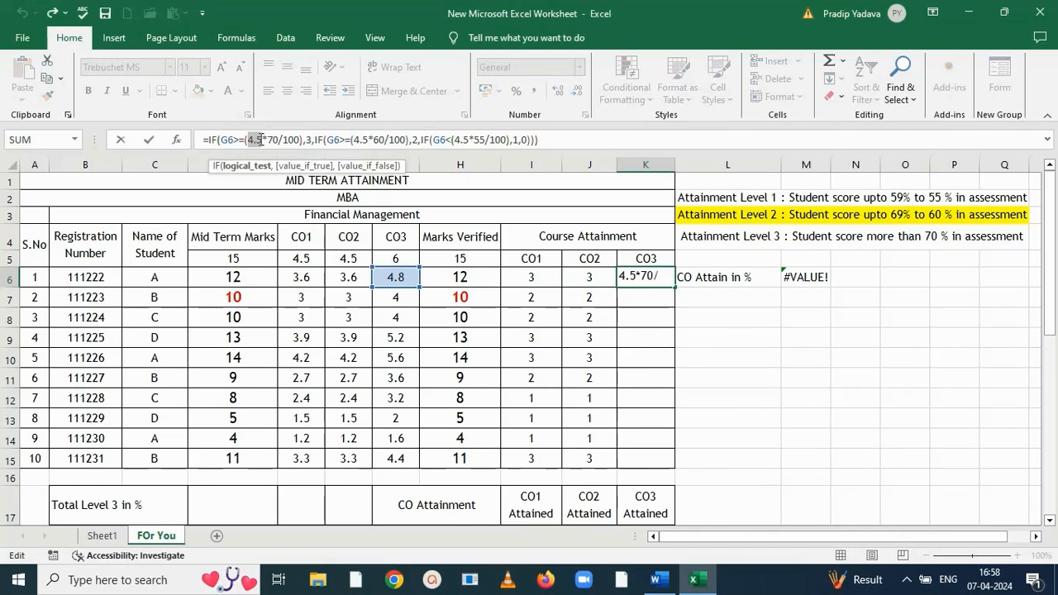
{"action": "type", "text": "6"}
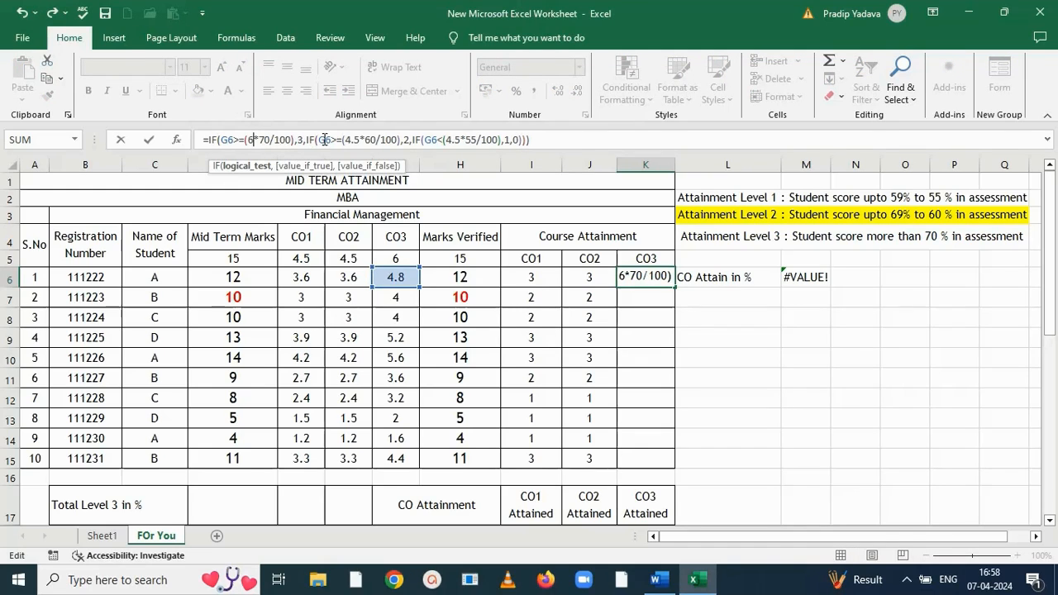
{"action": "left_click_drag", "start_coordinate": [344, 139], "coordinate": [361, 142]}
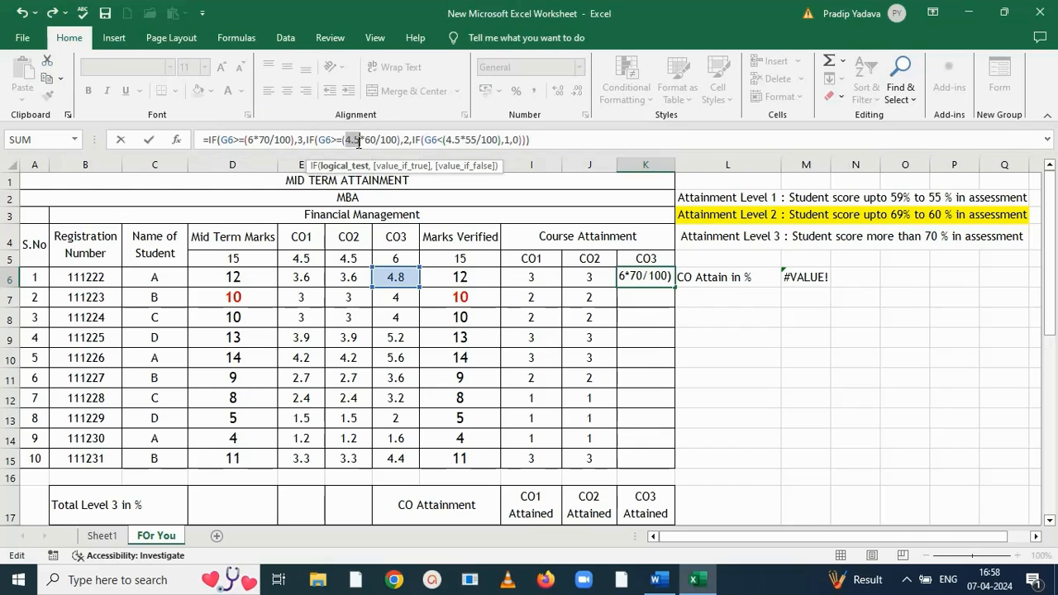
{"action": "type", "text": "6"}
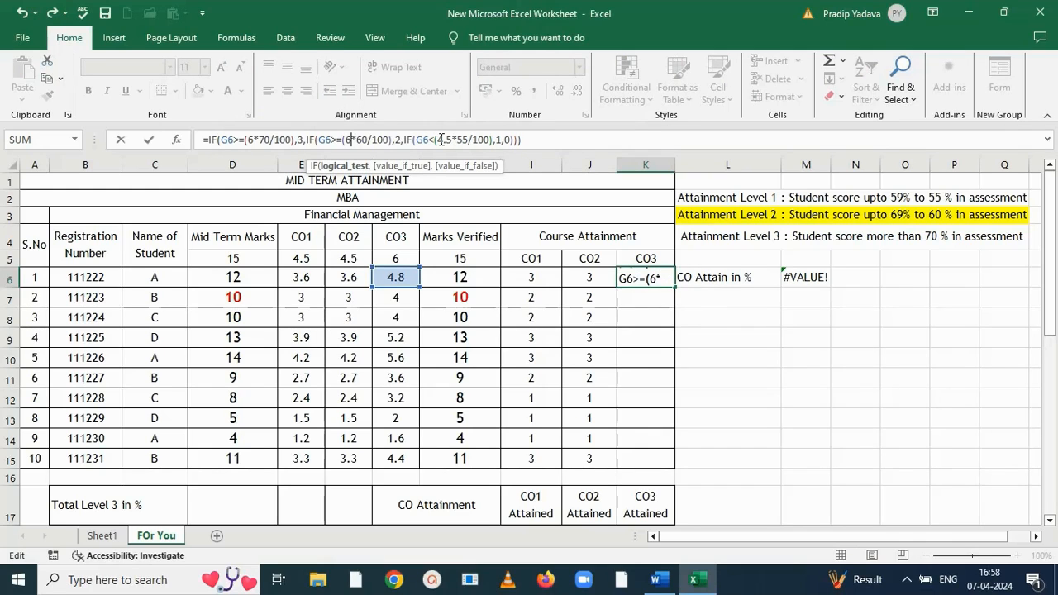
{"action": "left_click_drag", "start_coordinate": [437, 139], "coordinate": [451, 140]}
{"action": "type", "text": "6"}
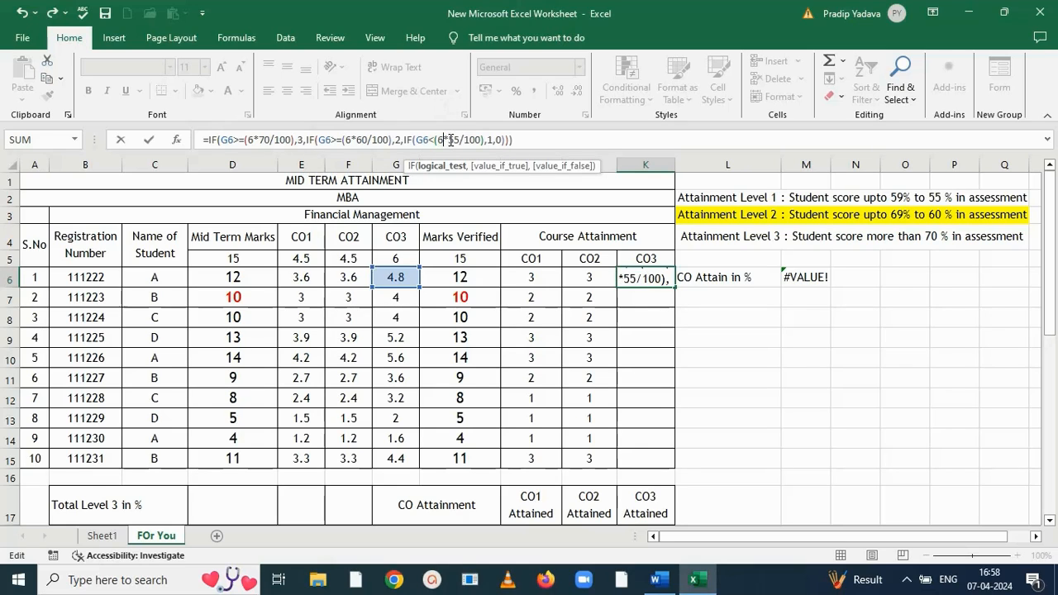
{"action": "key", "text": "Return"}
{"action": "left_click", "coordinate": [633, 275]}
{"action": "left_click_drag", "start_coordinate": [674, 287], "coordinate": [664, 461]}
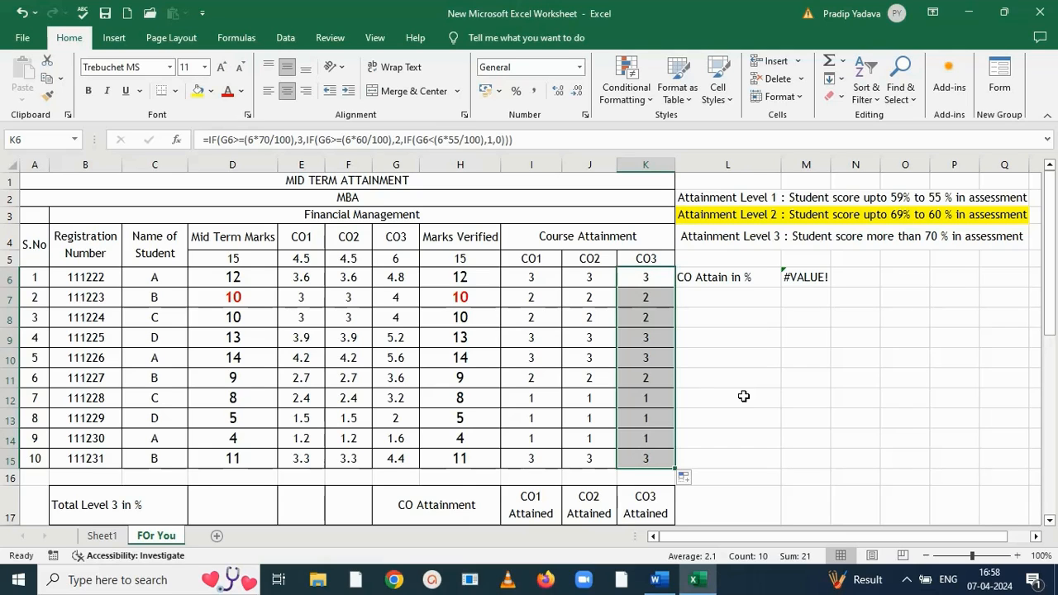
Clear the existing Level 3, Level 2 and Level 1 counts in I18:K20 of the CO Attainment table
{"action": "left_click_drag", "start_coordinate": [1050, 299], "coordinate": [1054, 387]}
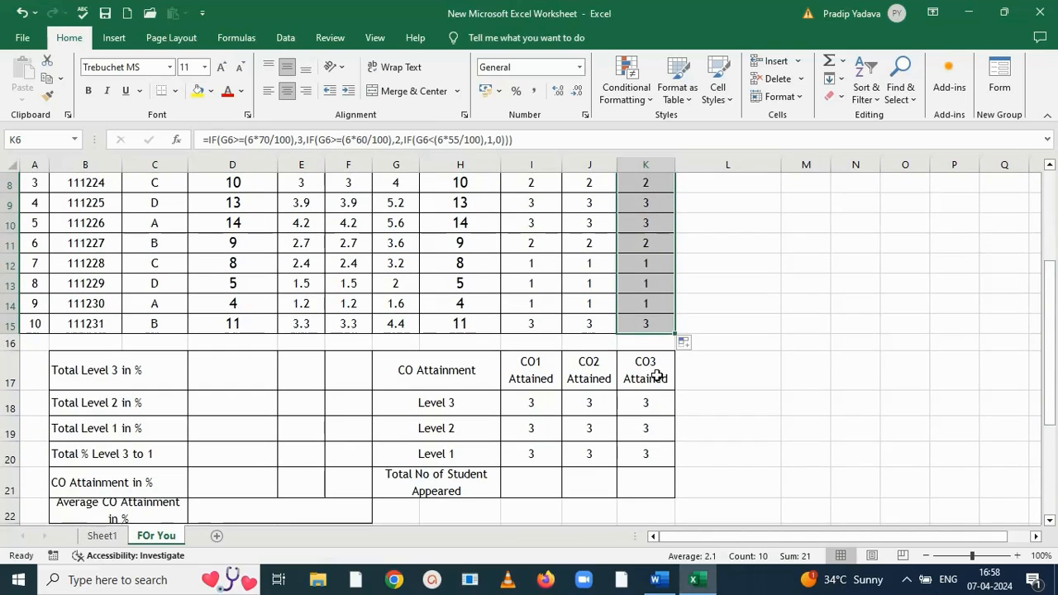
{"action": "left_click", "coordinate": [542, 403]}
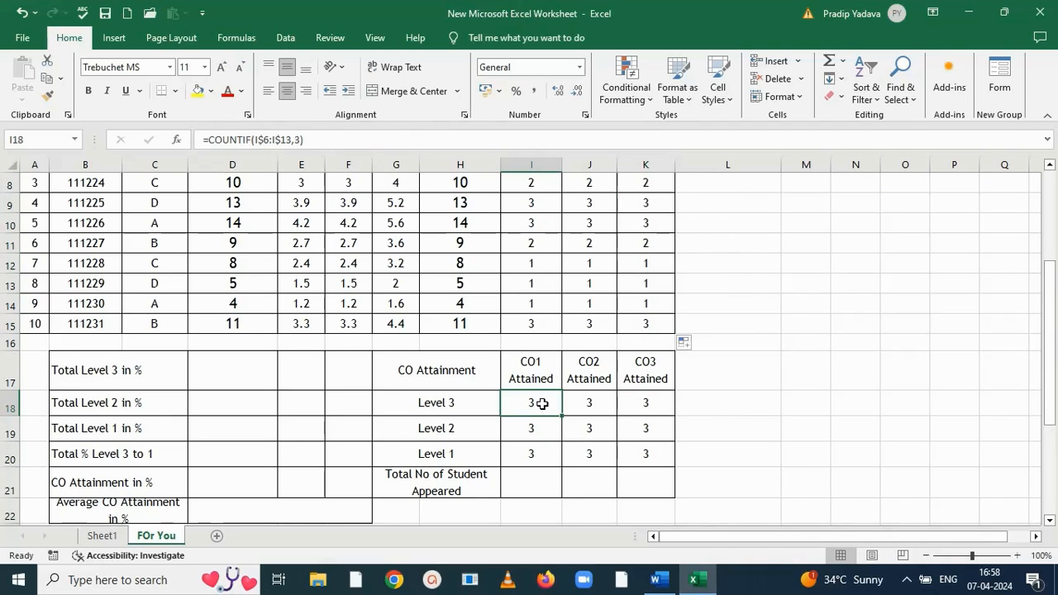
{"action": "left_click_drag", "start_coordinate": [535, 401], "coordinate": [633, 457]}
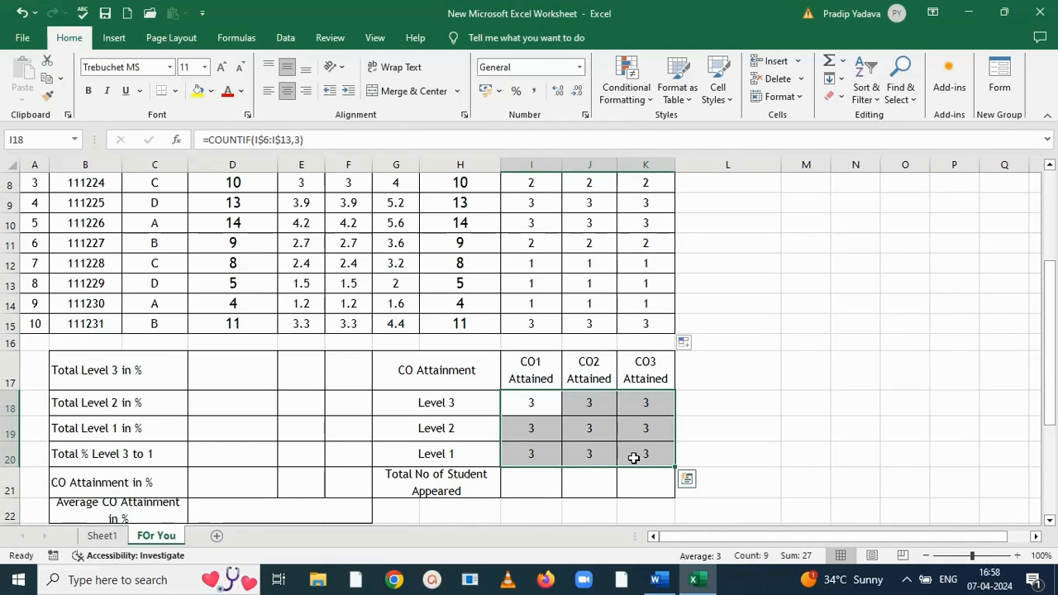
{"action": "key", "text": "Delete"}
Enter =COUNTIF(I6:I15,3) in I18 to count the students who reached Level 3 in CO1
{"action": "left_click", "coordinate": [537, 399]}
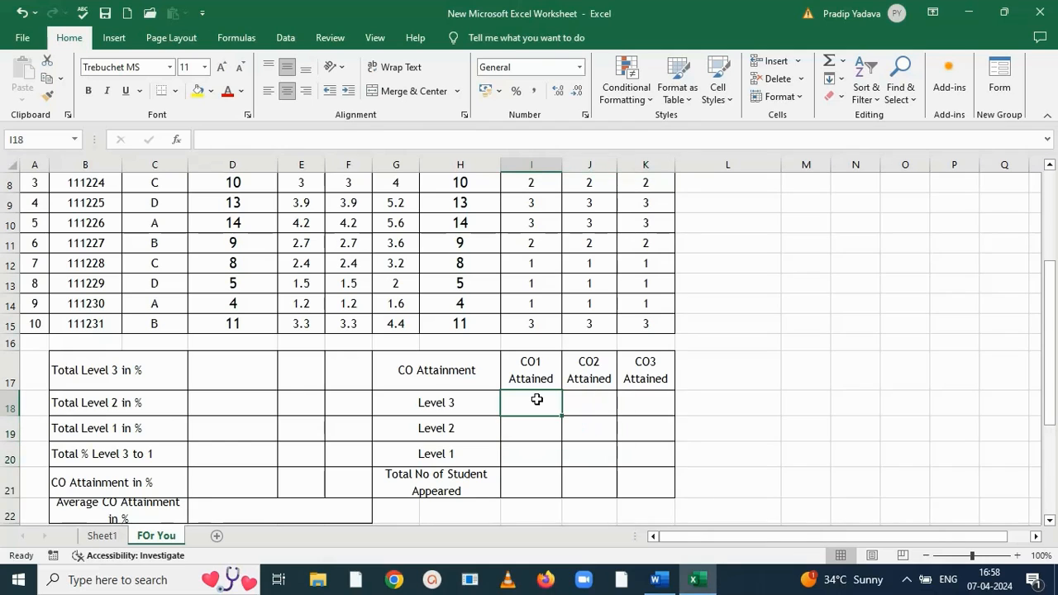
{"action": "type", "text": "=coun"}
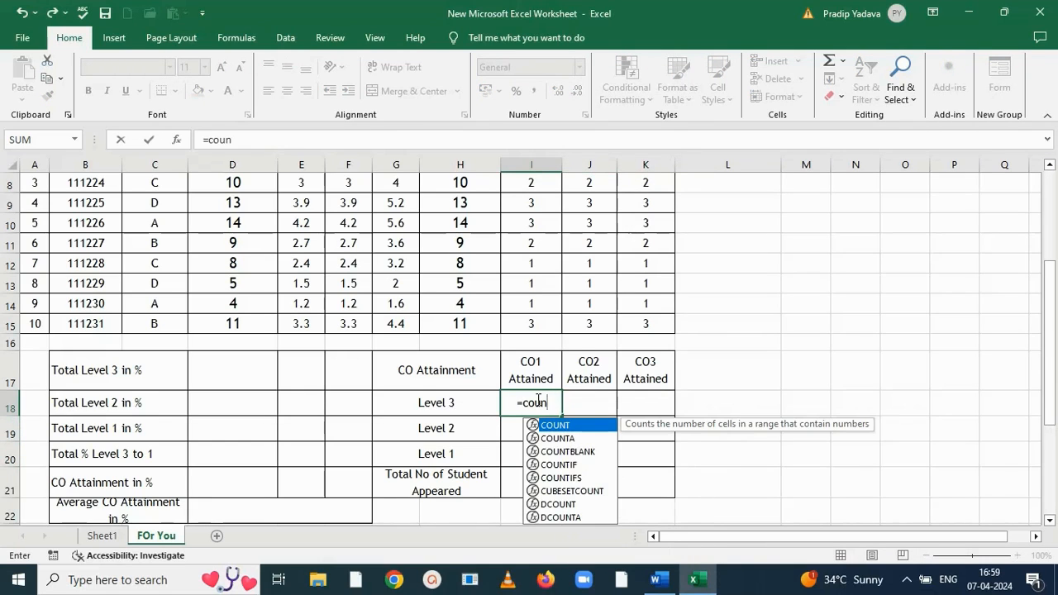
{"action": "double_click", "coordinate": [570, 464]}
{"action": "left_click_drag", "start_coordinate": [1048, 327], "coordinate": [1043, 198]}
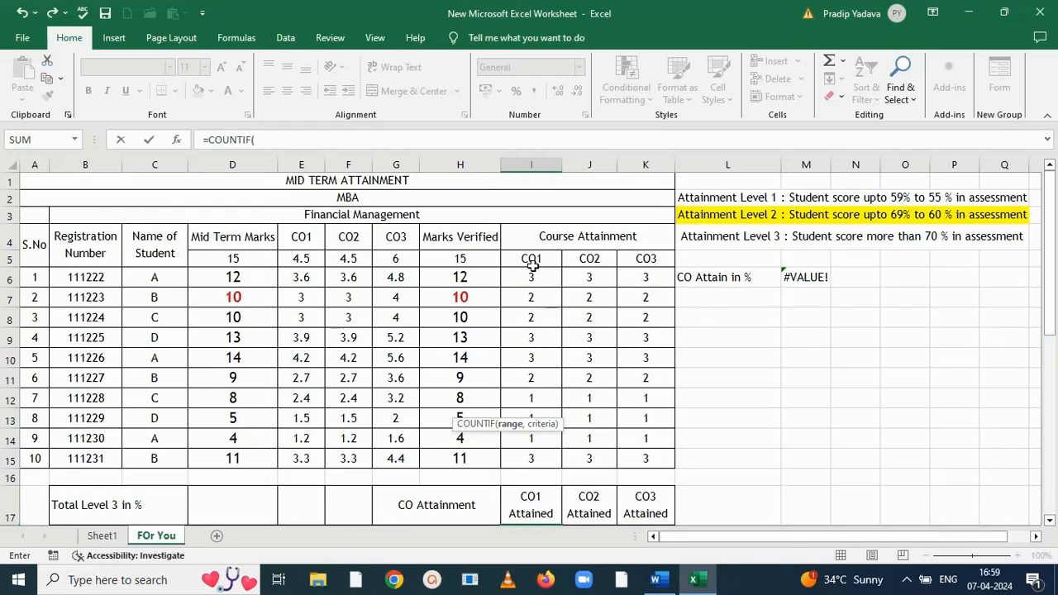
{"action": "left_click_drag", "start_coordinate": [533, 277], "coordinate": [534, 457]}
{"action": "left_click", "coordinate": [290, 139]}
{"action": "type", "text": ",3"}
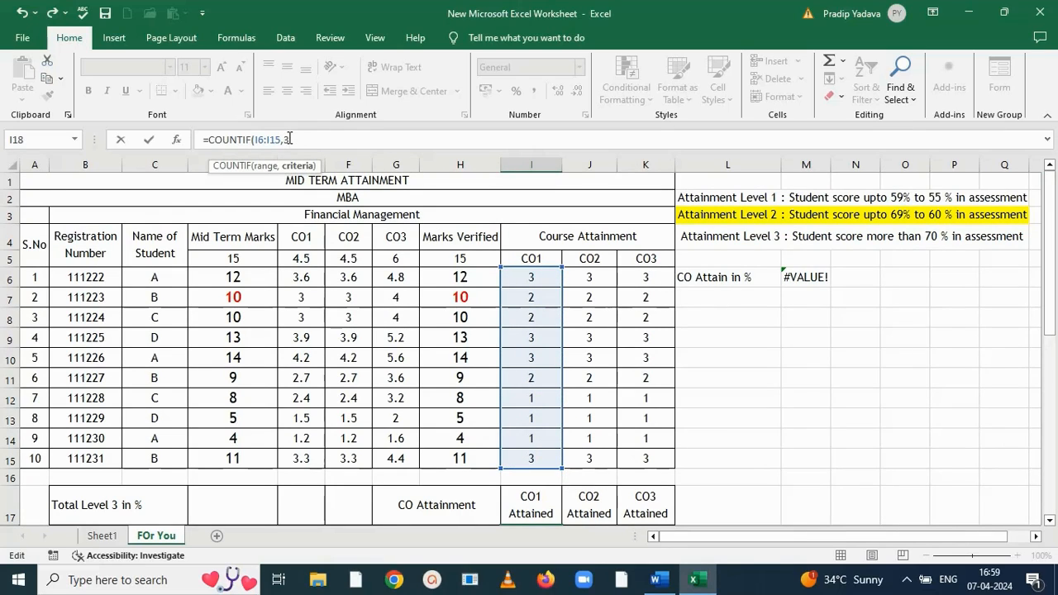
{"action": "type", "text": ")"}
{"action": "key", "text": "Return"}
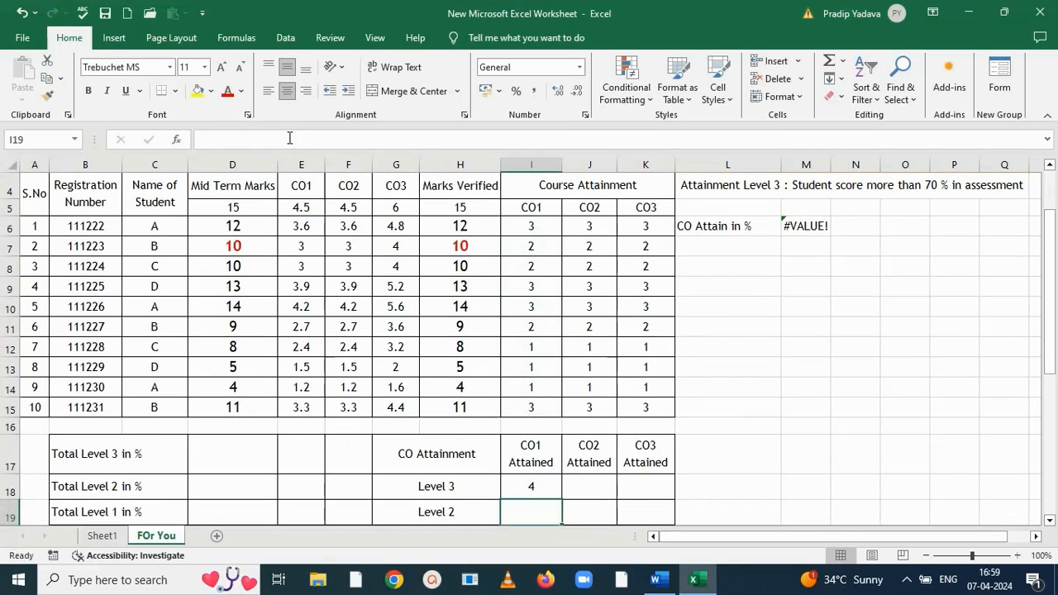
Copy the Level 3 count formula from I18 into the CO1 Level 2 cell, I19
{"action": "left_click", "coordinate": [531, 487]}
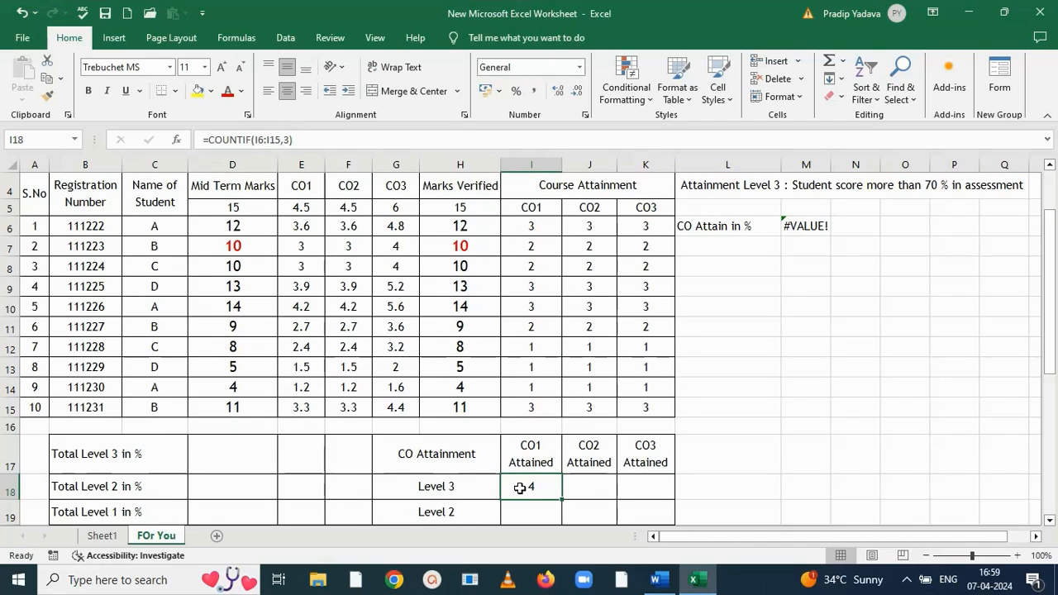
{"action": "key", "text": "ctrl+c"}
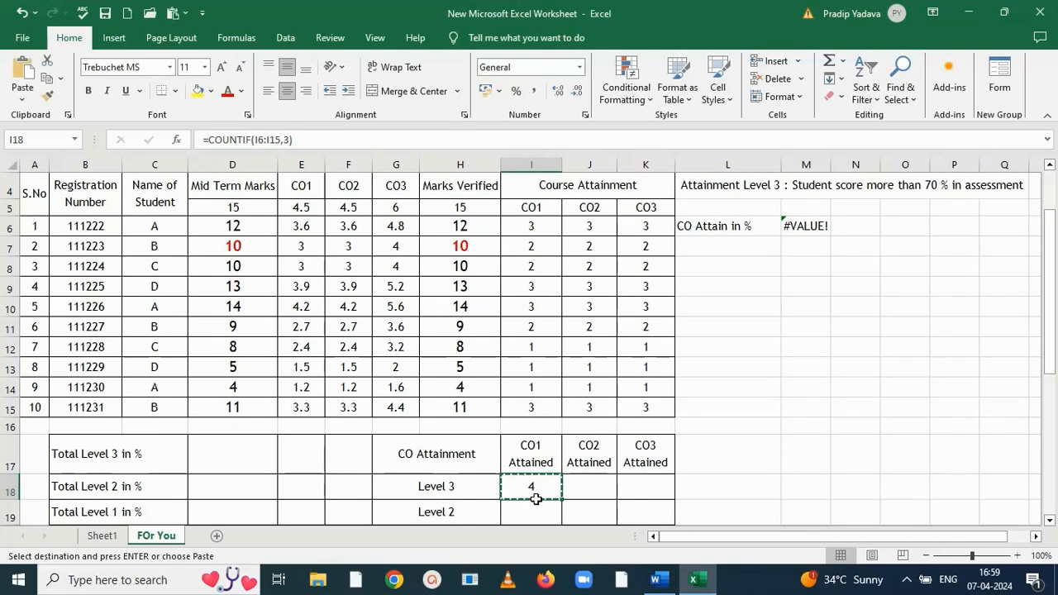
{"action": "left_click", "coordinate": [520, 508]}
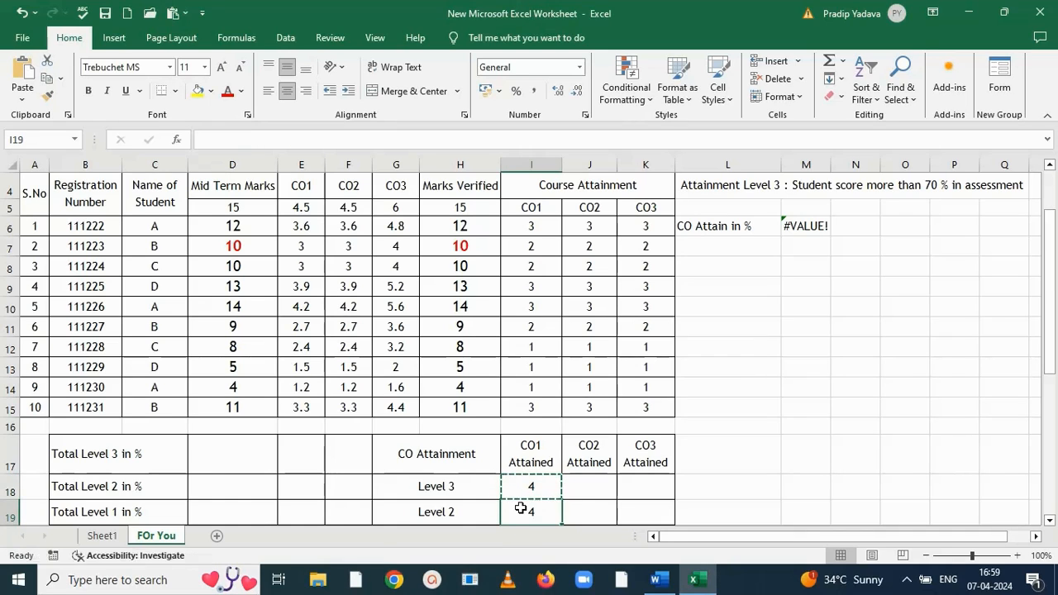
{"action": "key", "text": "ctrl+v"}
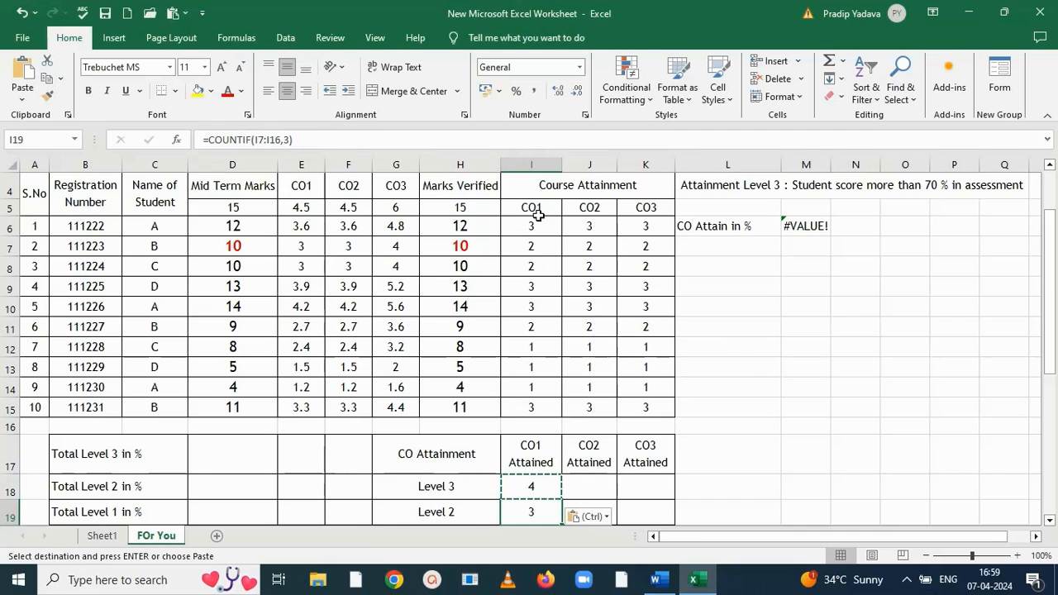
Correct the I19 range and criterion so the Level 2 formula is =COUNTIF(I6:I15,2)
{"action": "left_click", "coordinate": [262, 138]}
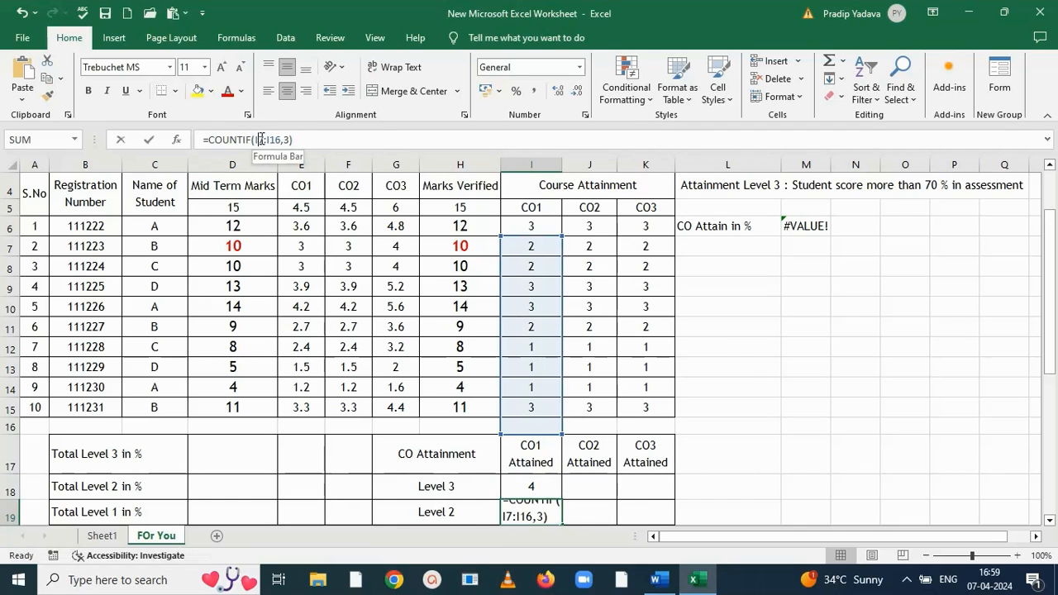
{"action": "key", "text": "BackSpace"}
{"action": "type", "text": "6"}
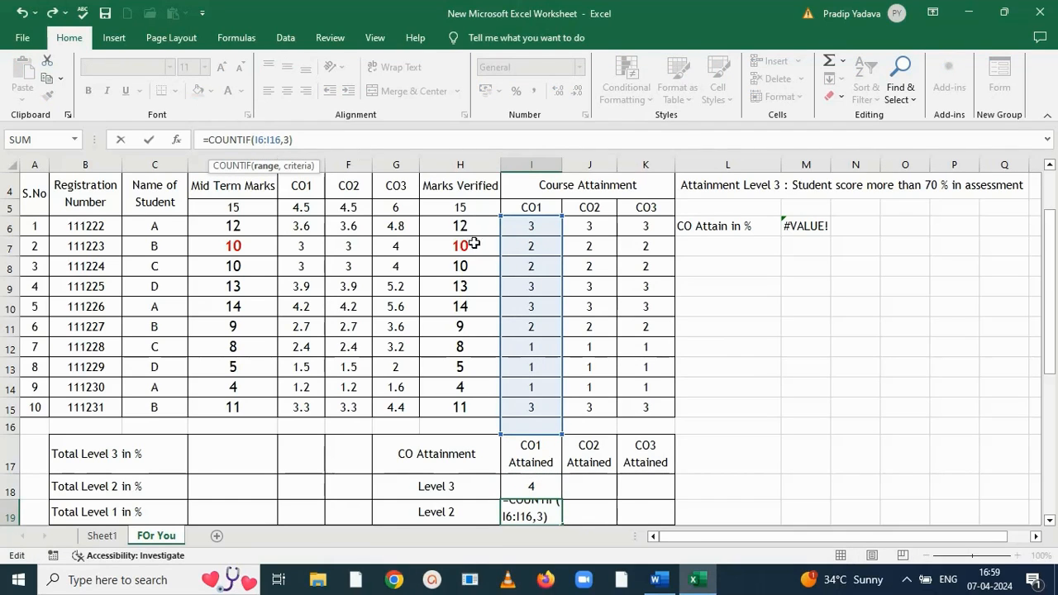
{"action": "left_click", "coordinate": [279, 138]}
{"action": "key", "text": "BackSpace"}
{"action": "type", "text": "5"}
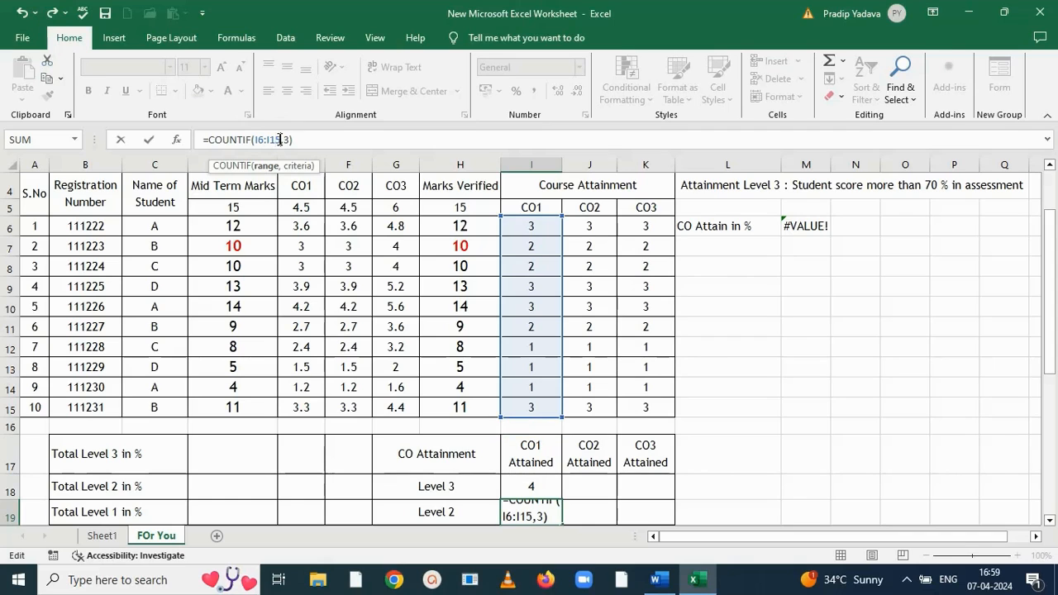
{"action": "key", "text": "BackSpace"}
{"action": "type", "text": "2"}
{"action": "key", "text": "Return"}
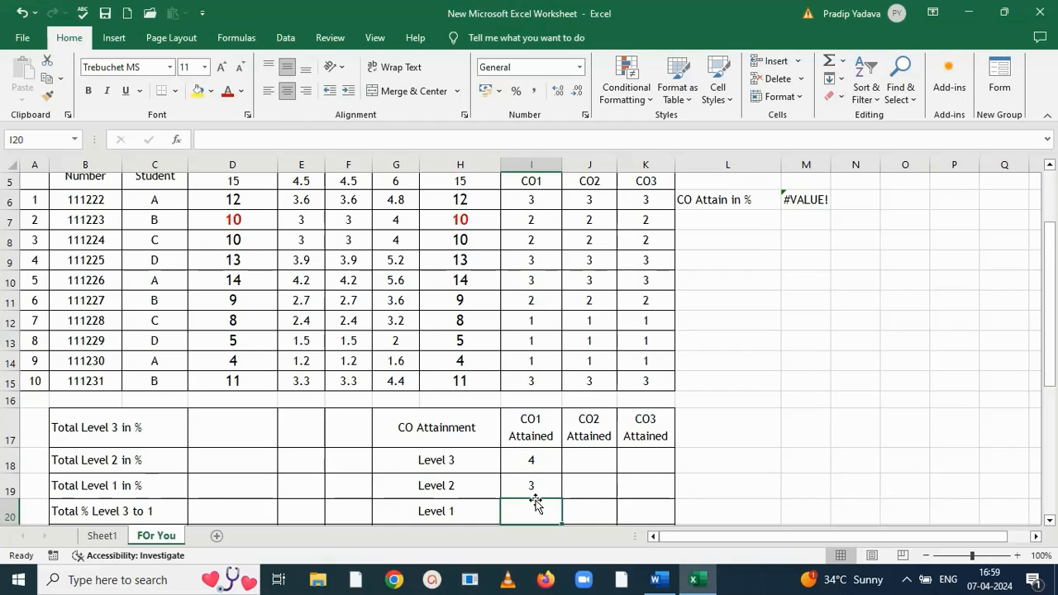
Copy the Level 2 count formula from I19 into the CO1 Level 1 cell, I20
{"action": "left_click", "coordinate": [533, 491]}
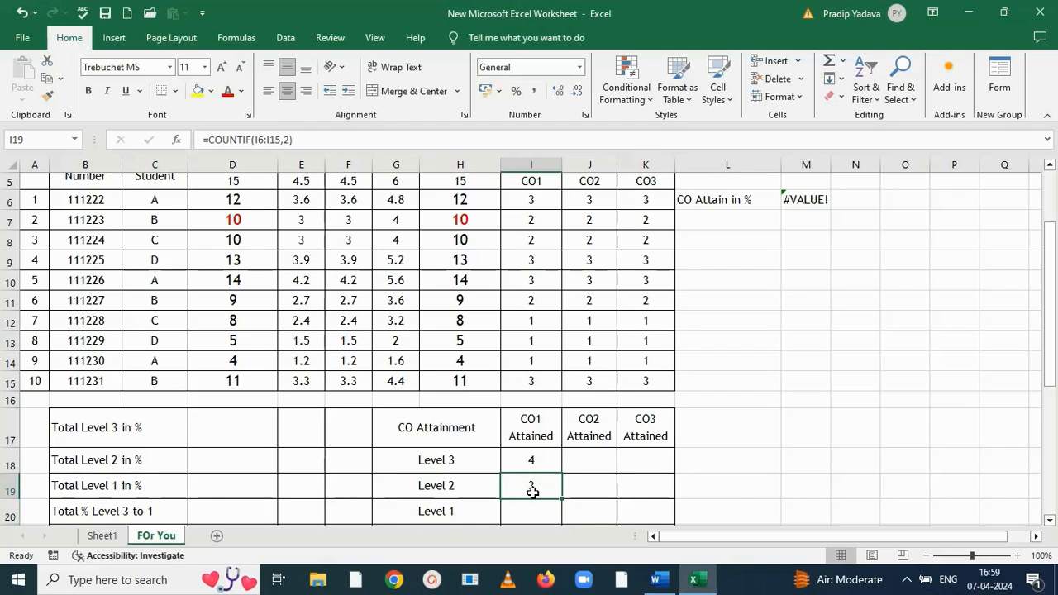
{"action": "key", "text": "ctrl+c"}
{"action": "left_click", "coordinate": [531, 512]}
{"action": "key", "text": "ctrl+v"}
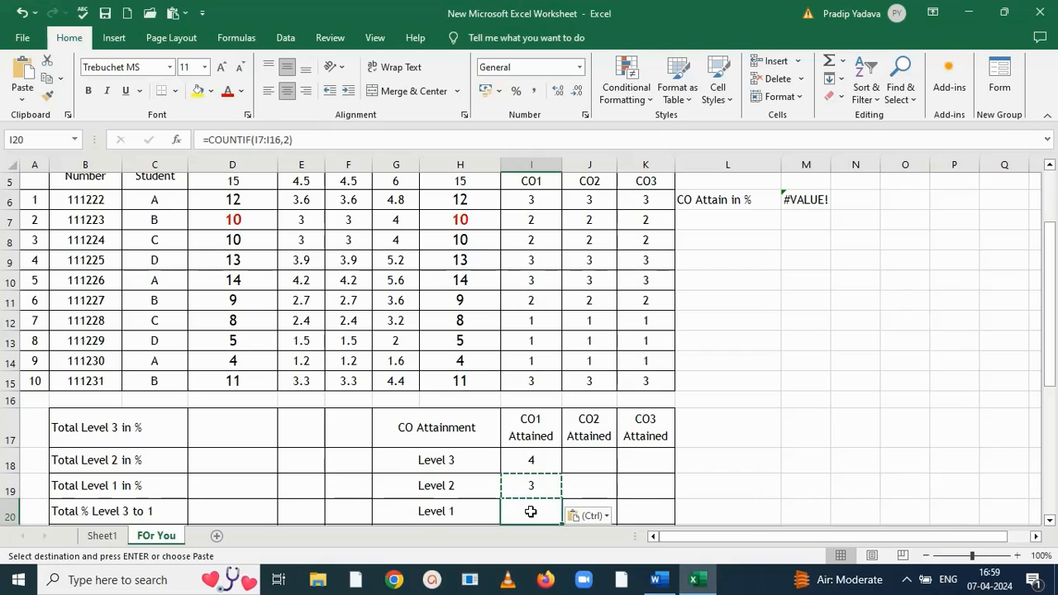
Correct the I20 range and criterion so the Level 1 formula is =COUNTIF(I6:I15,1)
{"action": "left_click", "coordinate": [261, 139]}
{"action": "key", "text": "BackSpace"}
{"action": "type", "text": "6"}
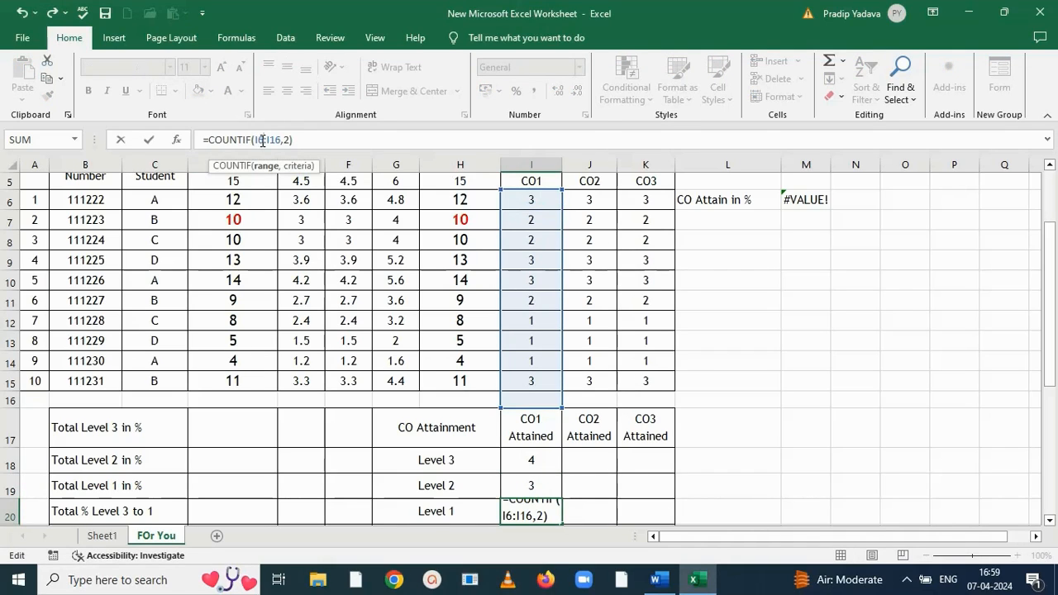
{"action": "left_click", "coordinate": [280, 140]}
{"action": "key", "text": "BackSpace"}
{"action": "type", "text": "5"}
{"action": "left_click", "coordinate": [289, 141]}
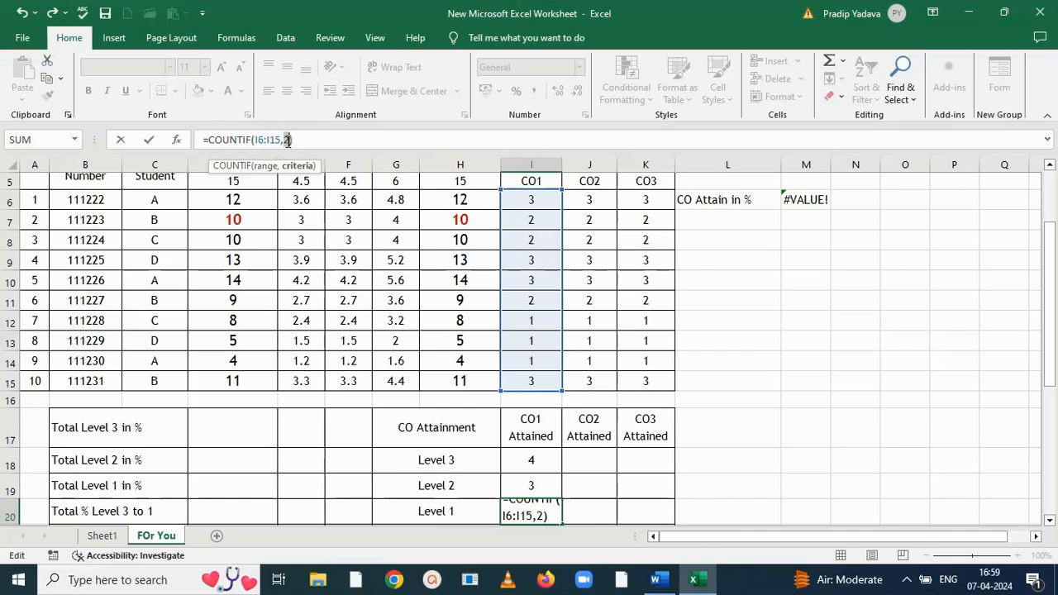
{"action": "key", "text": "BackSpace"}
{"action": "type", "text": "1"}
{"action": "key", "text": "Return"}
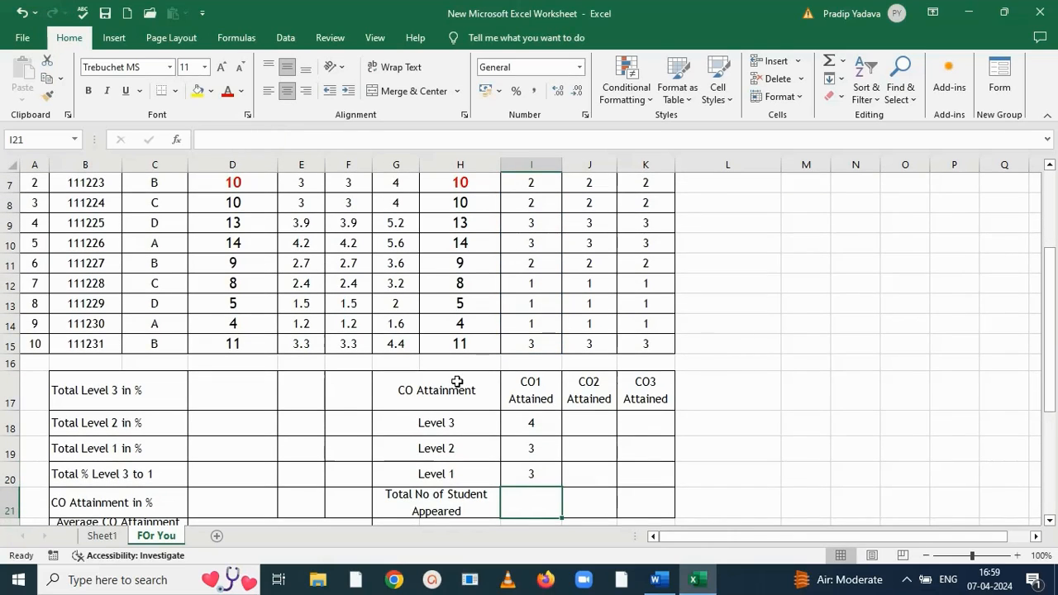
Enter 10 as the Total No of Student Appeared for CO1 in I21 and copy it to CO2 and CO3
{"action": "left_click", "coordinate": [538, 424]}
{"action": "left_click_drag", "start_coordinate": [538, 425], "coordinate": [535, 481]}
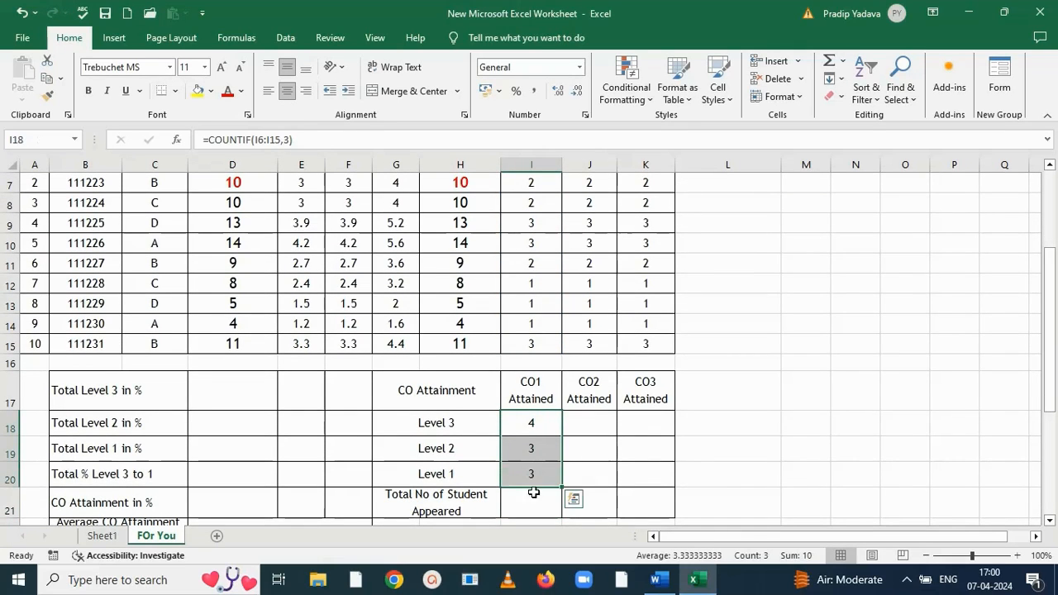
{"action": "left_click", "coordinate": [527, 506]}
{"action": "type", "text": "10"}
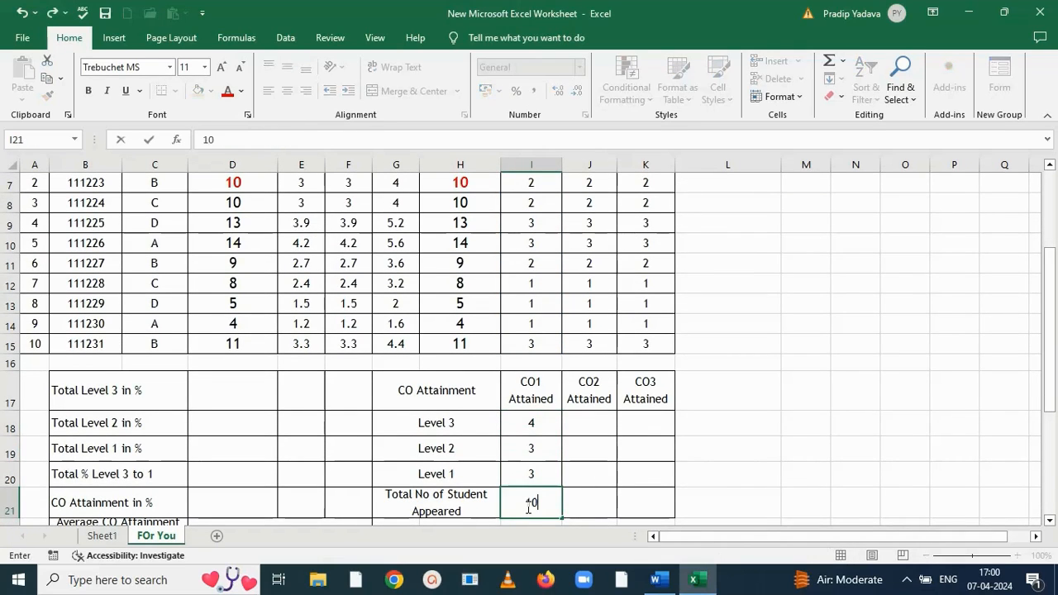
{"action": "left_click", "coordinate": [576, 505]}
{"action": "left_click", "coordinate": [532, 501]}
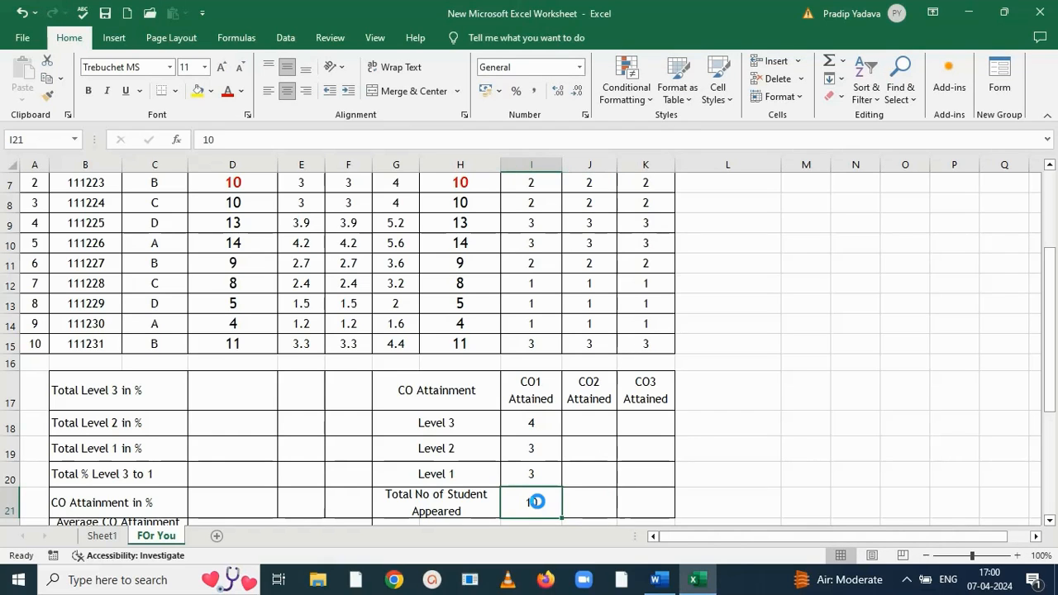
{"action": "key", "text": "ctrl+c"}
{"action": "left_click_drag", "start_coordinate": [578, 505], "coordinate": [635, 508]}
{"action": "key", "text": "ctrl+v"}
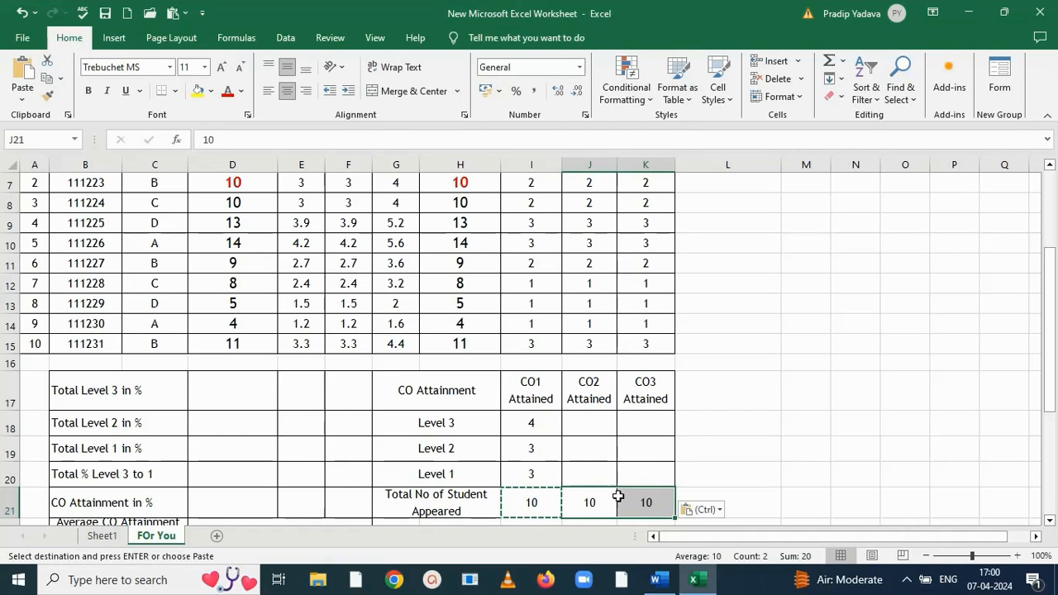
Copy the CO1 count formulas for Levels 3, 2 and 1 into the matching CO2 cells, J18 to J20
{"action": "left_click", "coordinate": [535, 427]}
{"action": "left_click_drag", "start_coordinate": [535, 427], "coordinate": [534, 471]}
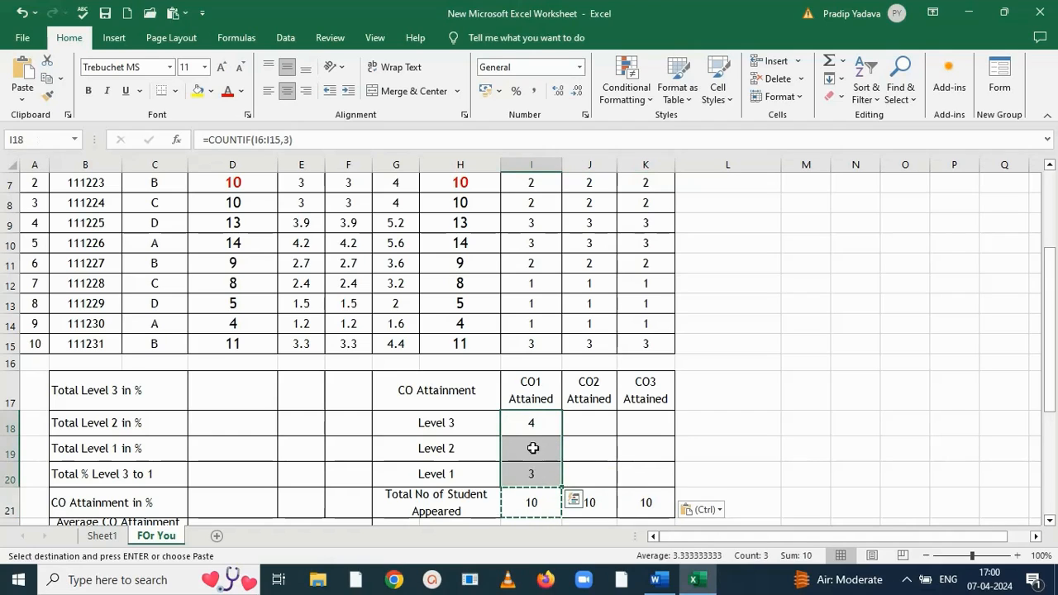
{"action": "left_click", "coordinate": [534, 421]}
{"action": "key", "text": "ctrl+c"}
{"action": "left_click", "coordinate": [581, 421]}
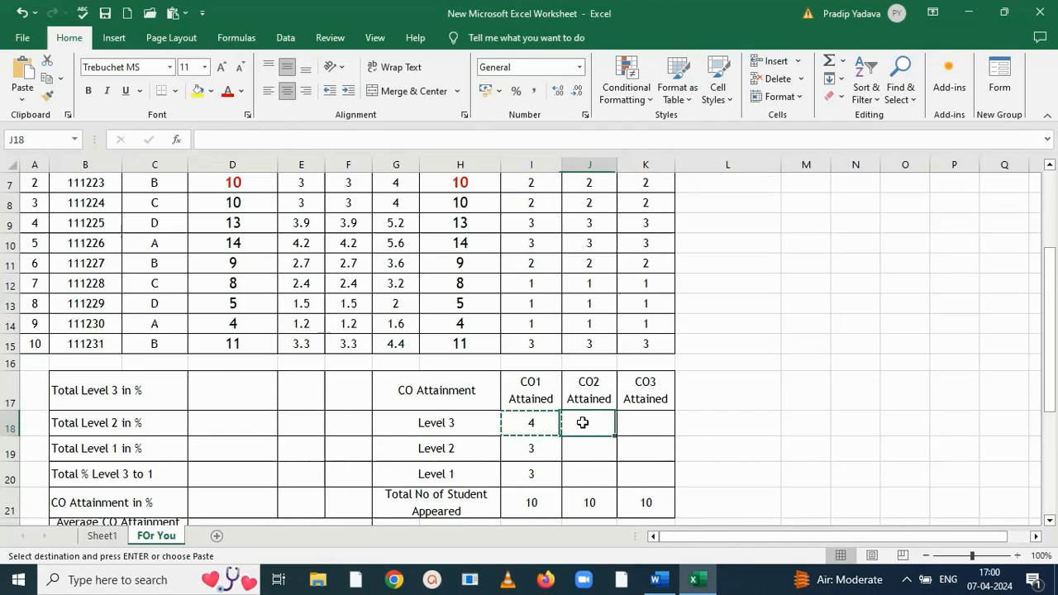
{"action": "key", "text": "ctrl+v"}
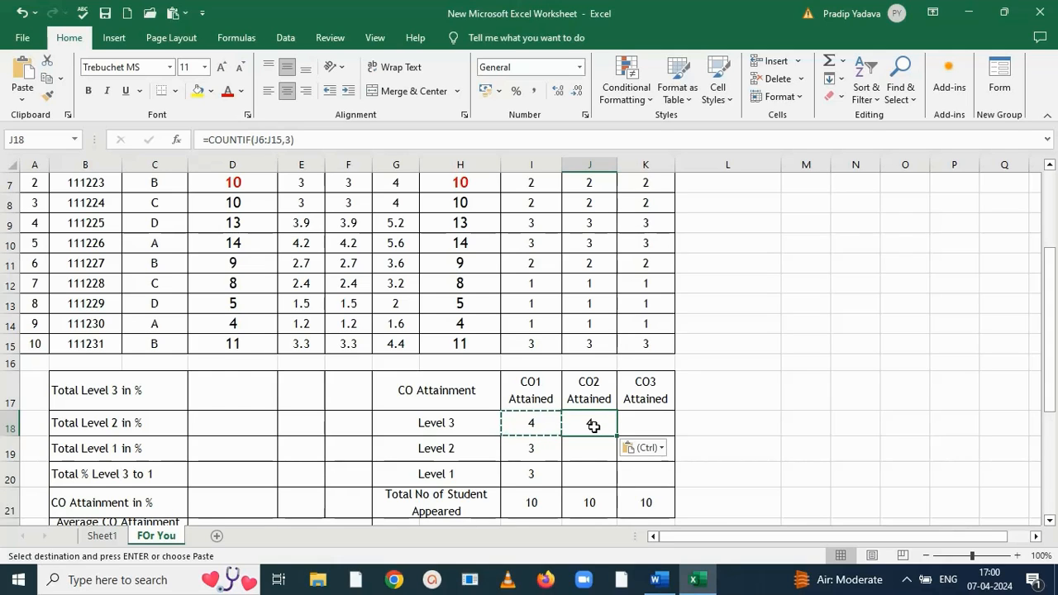
{"action": "left_click", "coordinate": [541, 454]}
{"action": "key", "text": "ctrl+c"}
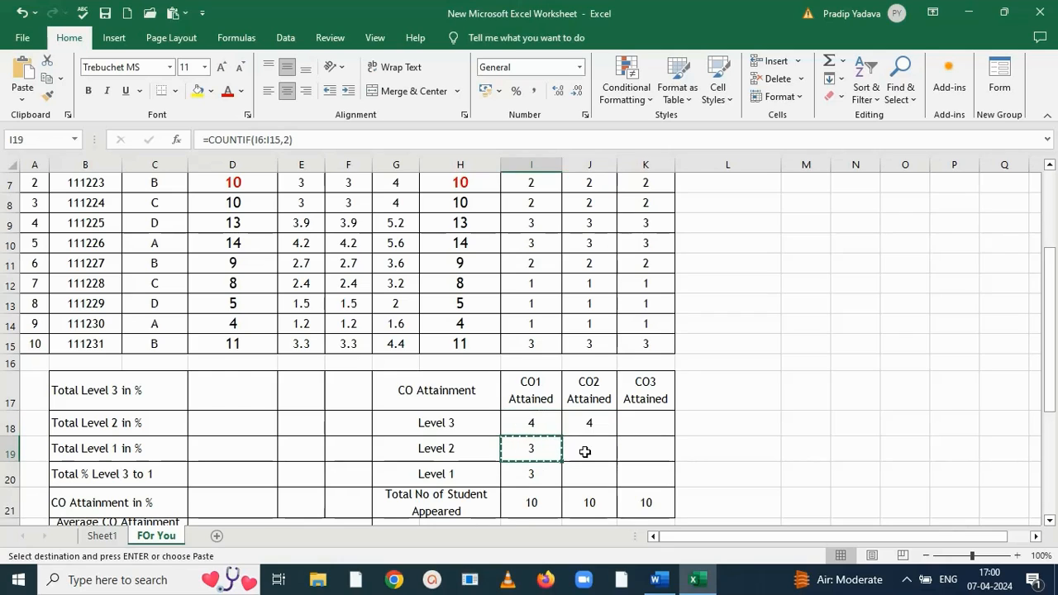
{"action": "left_click", "coordinate": [583, 451]}
{"action": "key", "text": "ctrl+v"}
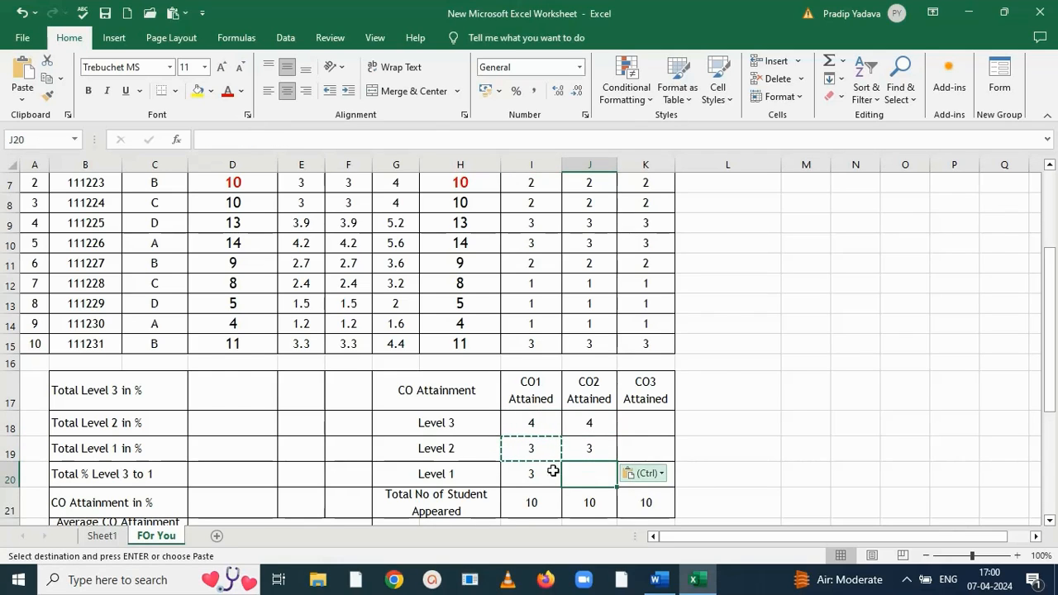
{"action": "left_click", "coordinate": [544, 473]}
{"action": "key", "text": "ctrl+c"}
{"action": "left_click", "coordinate": [585, 471]}
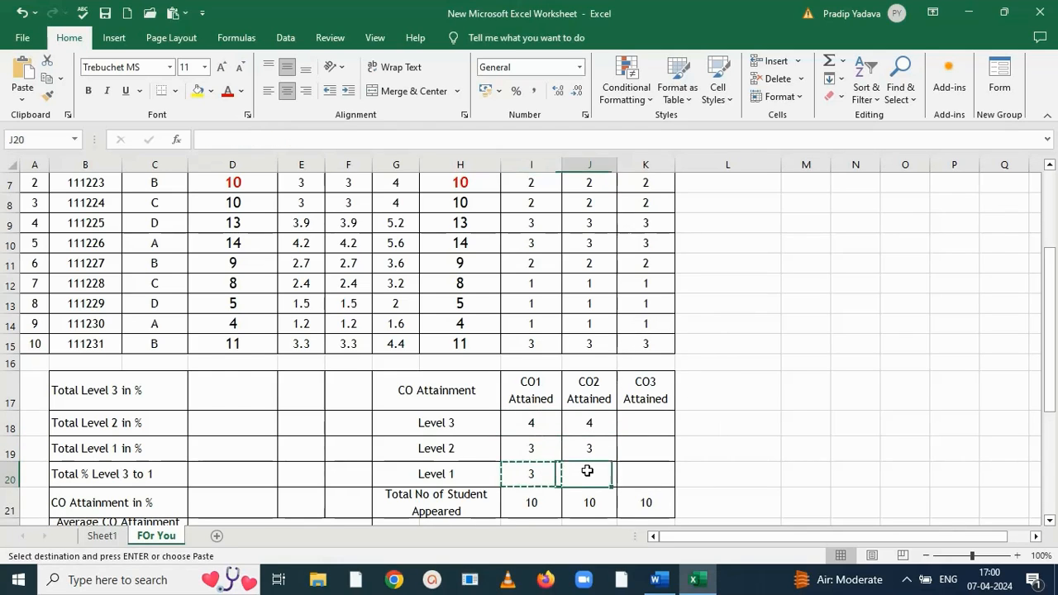
{"action": "key", "text": "ctrl+v"}
Copy the CO2 count formulas for Levels 3, 2 and 1 into the matching CO3 cells, K18 to K20
{"action": "left_click", "coordinate": [590, 423]}
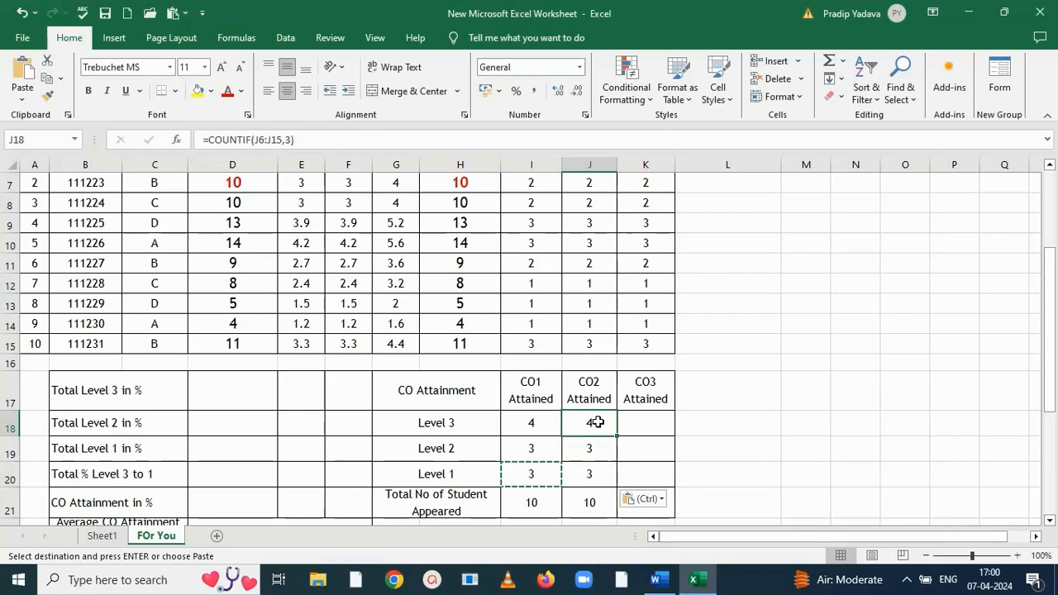
{"action": "key", "text": "ctrl+c"}
{"action": "left_click", "coordinate": [637, 421]}
{"action": "key", "text": "ctrl+v"}
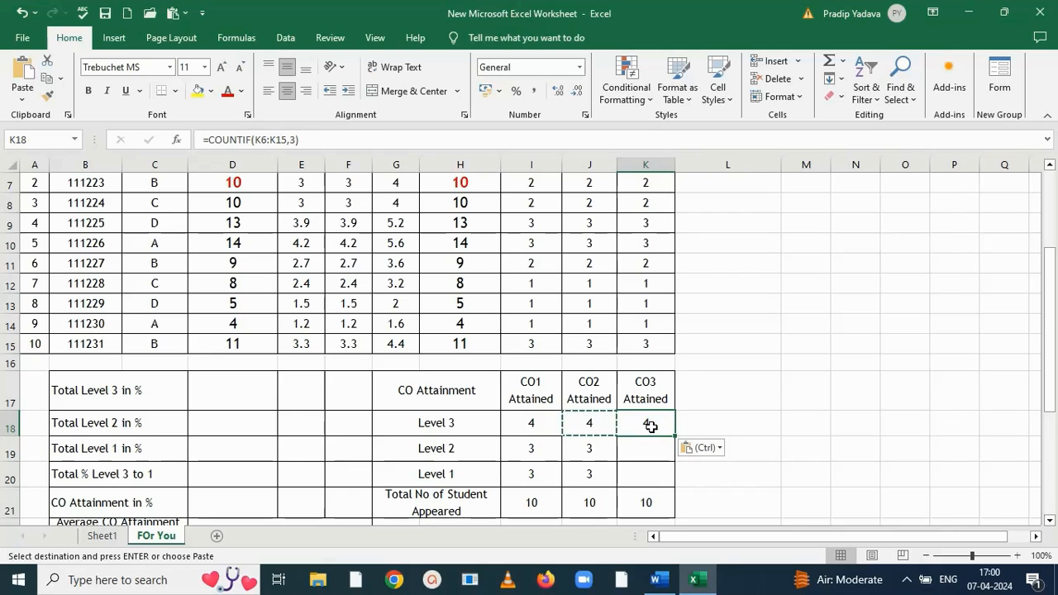
{"action": "left_click", "coordinate": [588, 448]}
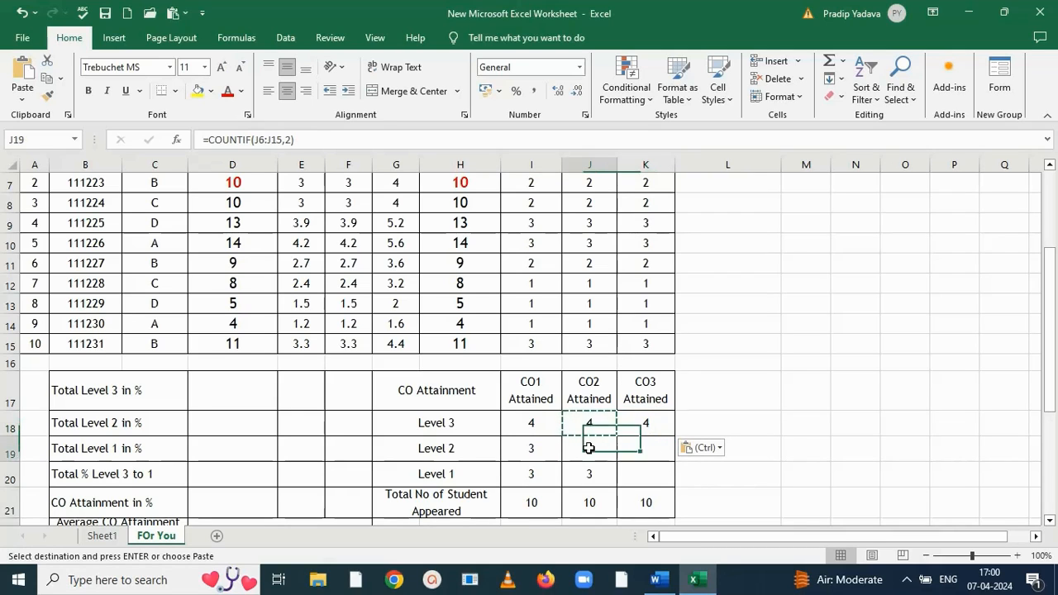
{"action": "key", "text": "Escape"}
{"action": "key", "text": "ctrl+c"}
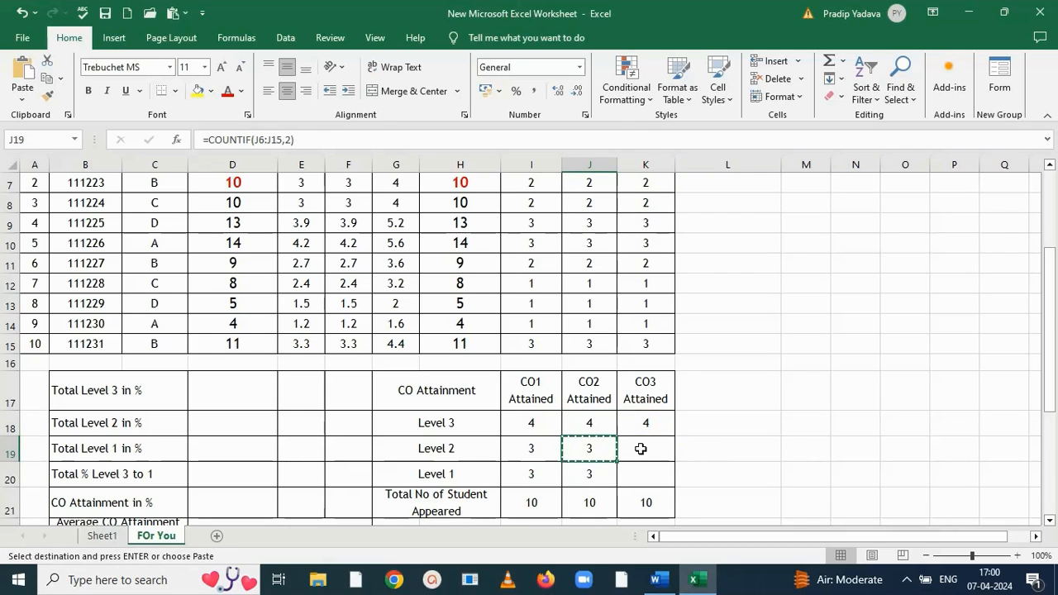
{"action": "left_click", "coordinate": [635, 446]}
{"action": "key", "text": "ctrl+v"}
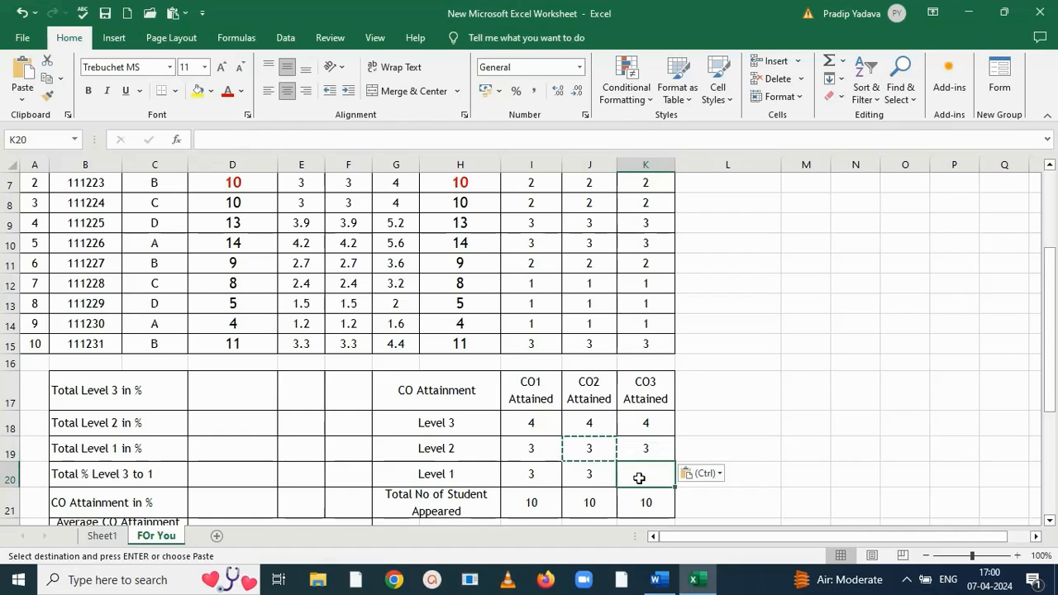
{"action": "left_click", "coordinate": [590, 471]}
{"action": "key", "text": "ctrl+c"}
{"action": "left_click", "coordinate": [631, 471]}
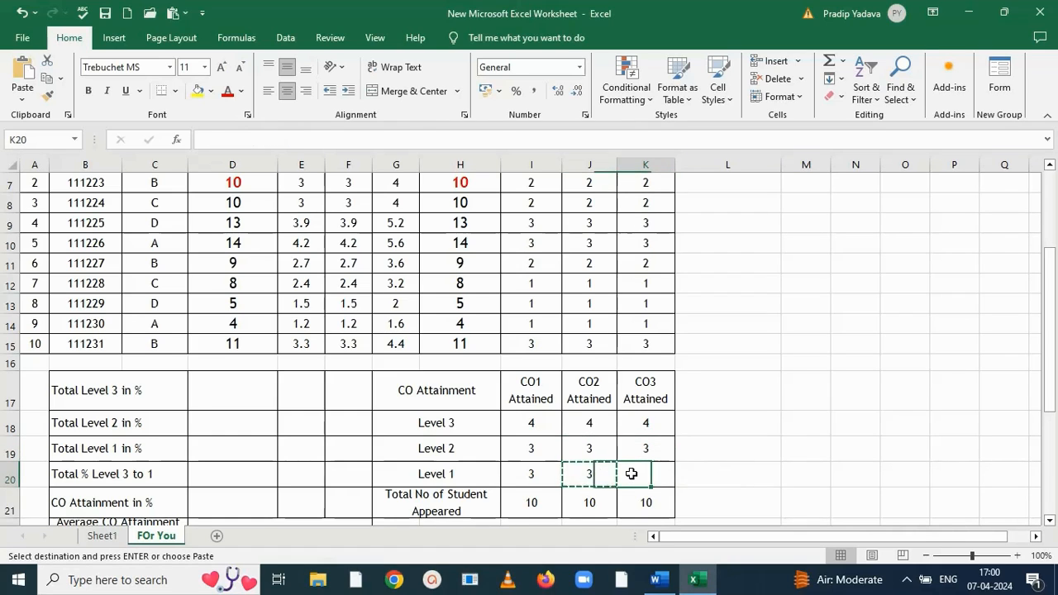
{"action": "key", "text": "ctrl+v"}
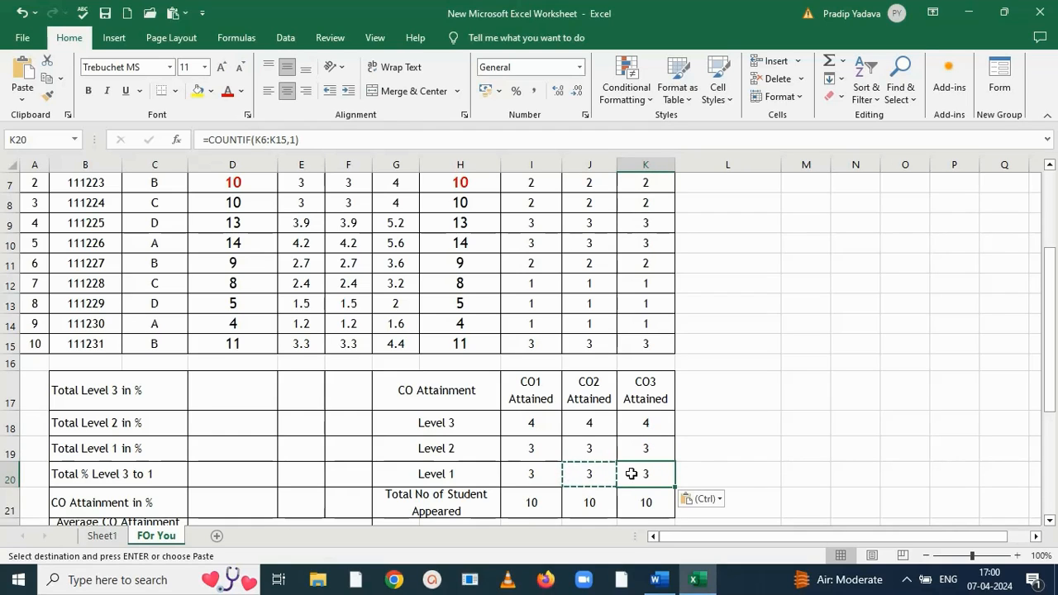
{"action": "left_click_drag", "start_coordinate": [1049, 340], "coordinate": [1051, 375]}
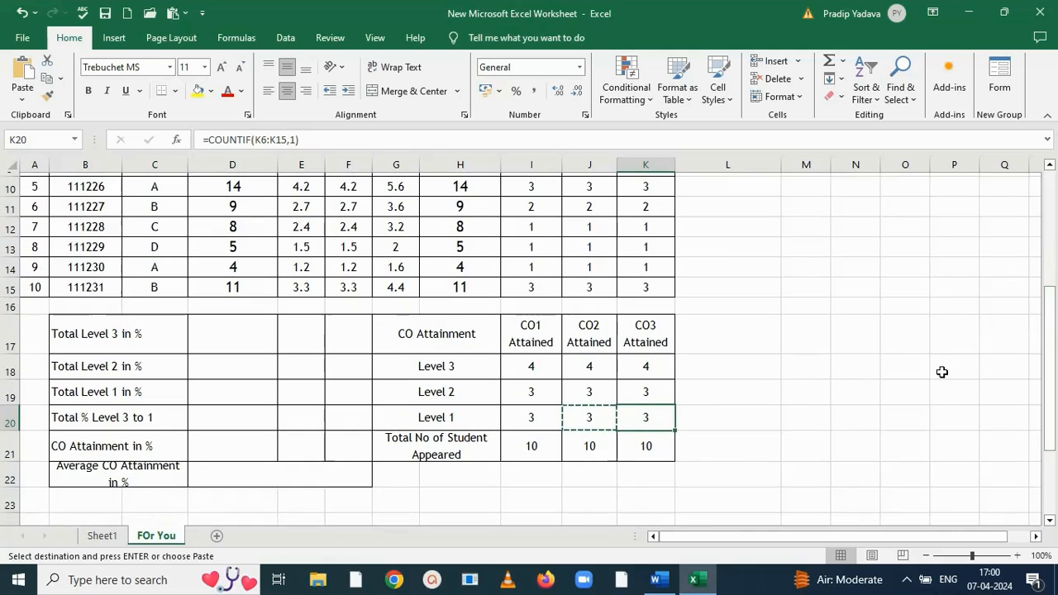
{"action": "left_click", "coordinate": [530, 364]}
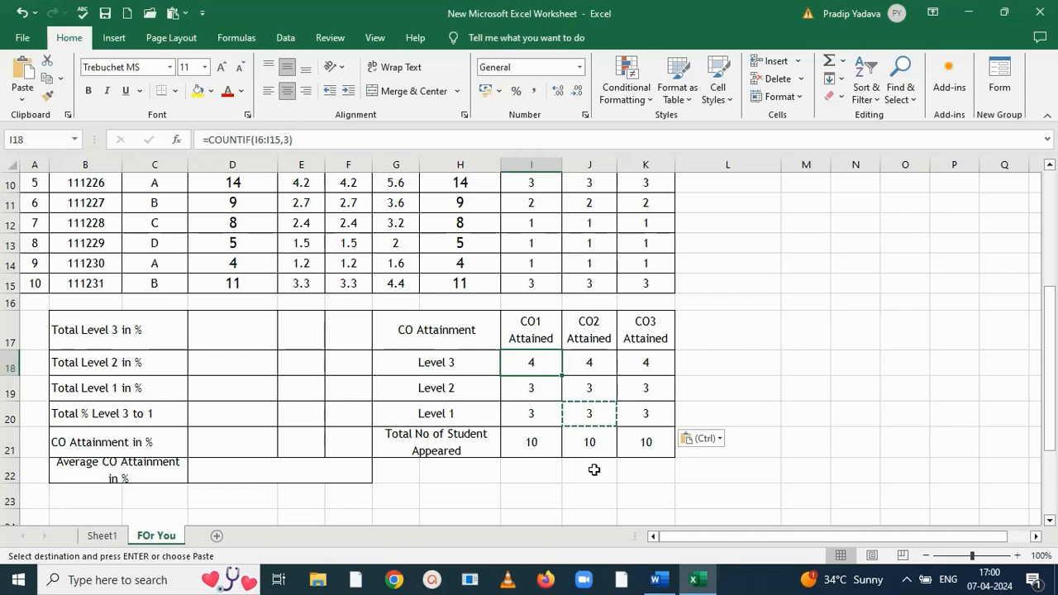
{"action": "left_click_drag", "start_coordinate": [535, 444], "coordinate": [639, 446]}
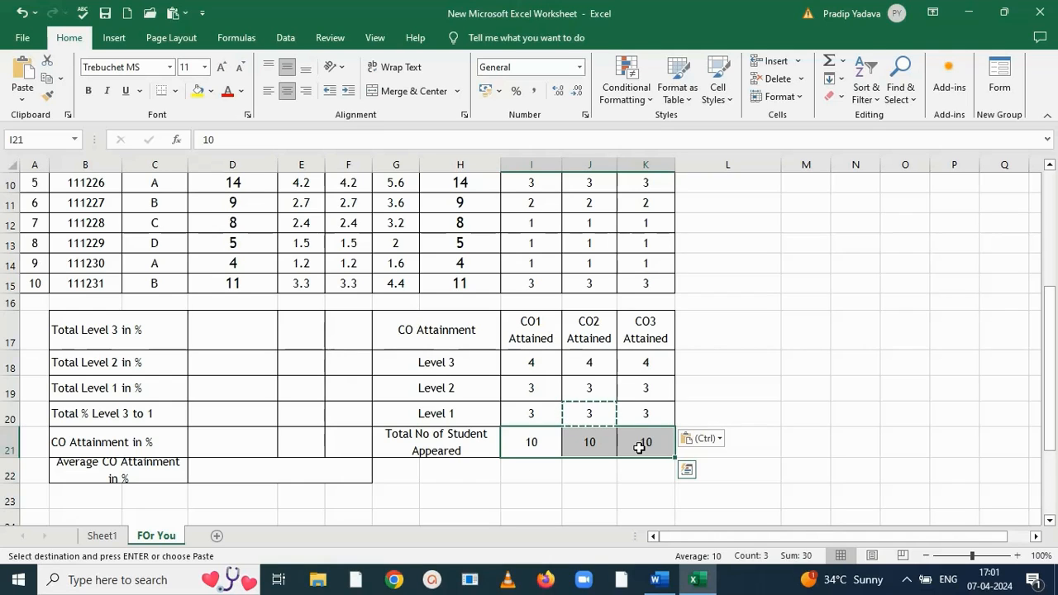
{"action": "left_click", "coordinate": [532, 444]}
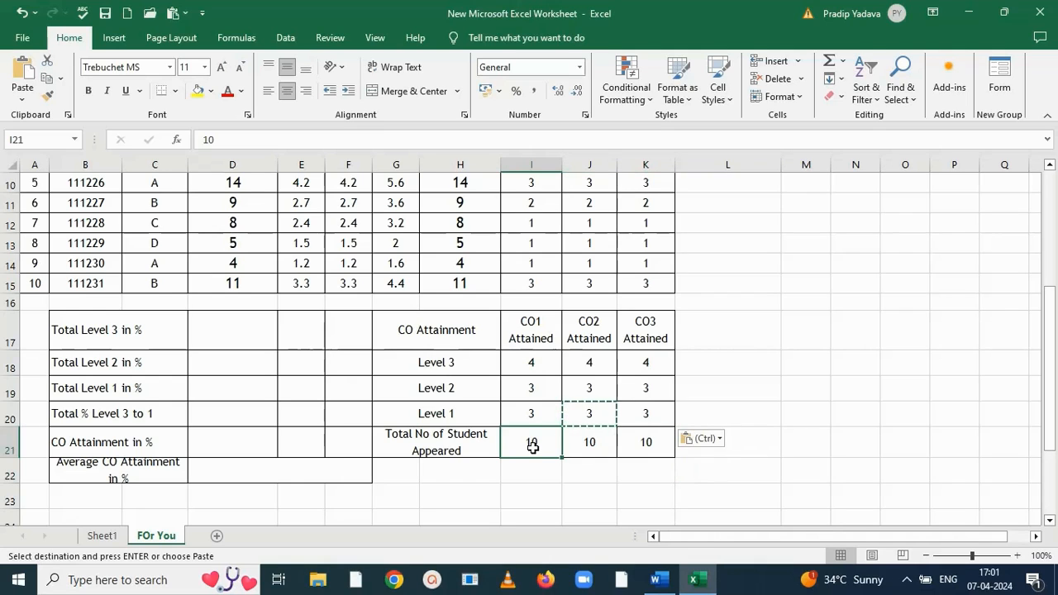
{"action": "left_click", "coordinate": [534, 368]}
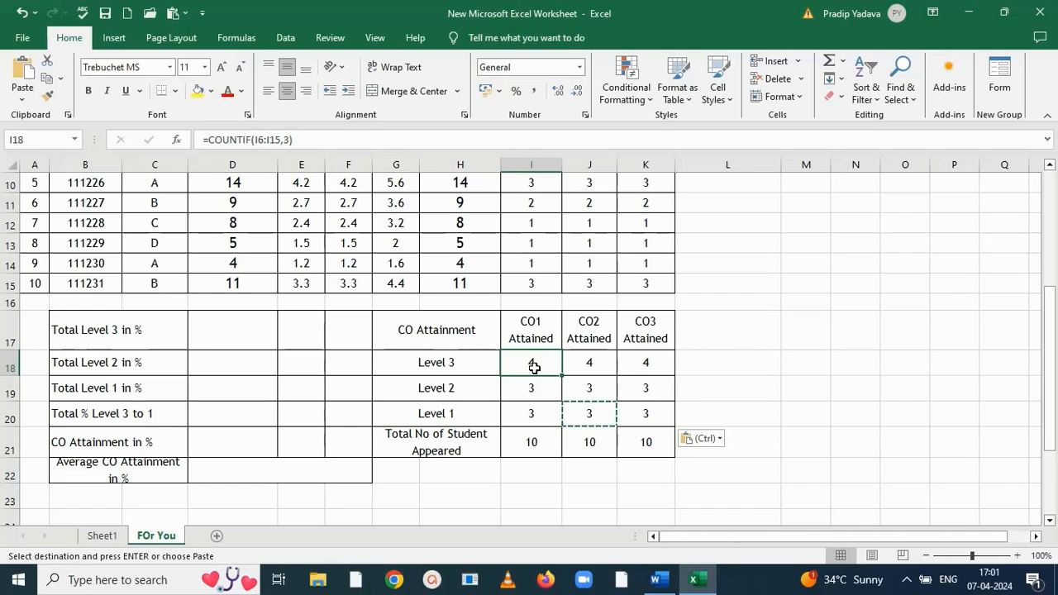
Add the column headings Co1, Co2 and Co3 in D16, E16 and F16 above the percentage table
{"action": "left_click", "coordinate": [227, 303]}
{"action": "type", "text": "C"}
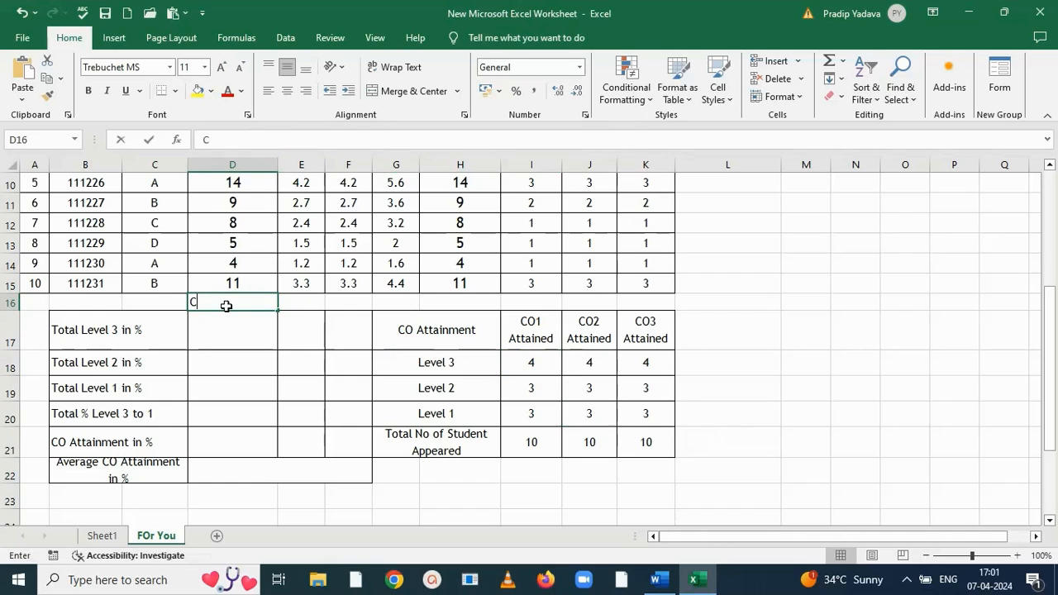
{"action": "type", "text": "o1"}
{"action": "key", "text": "Tab"}
{"action": "type", "text": "Co2"}
{"action": "key", "text": "Tab"}
{"action": "type", "text": "CO2"}
{"action": "key", "text": "BackSpace"}
{"action": "key", "text": "BackSpace"}
{"action": "type", "text": "o3"}
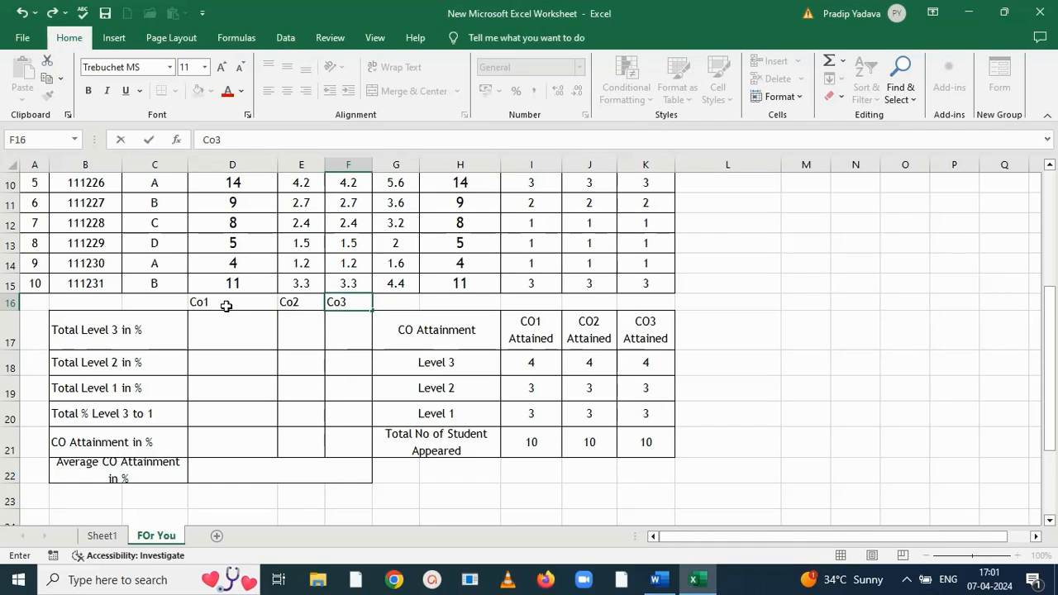
Calculate the CO1 Total Level 3 percentage in D17 with the formula =4*100/10
{"action": "left_click", "coordinate": [220, 324]}
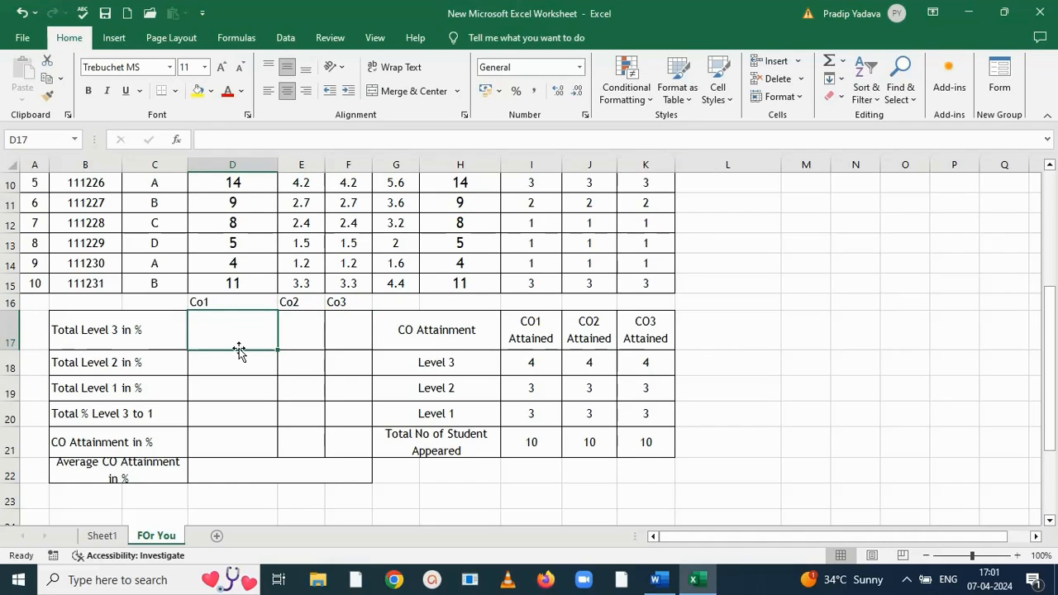
{"action": "type", "text": "="}
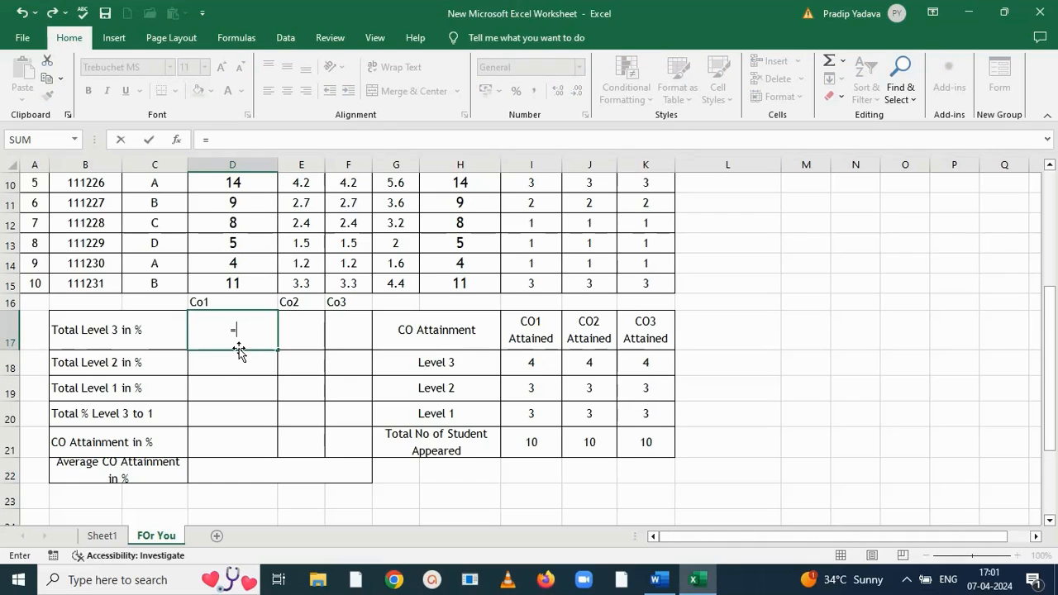
{"action": "type", "text": "4*100/10"}
{"action": "key", "text": "Return"}
{"action": "left_click", "coordinate": [250, 342]}
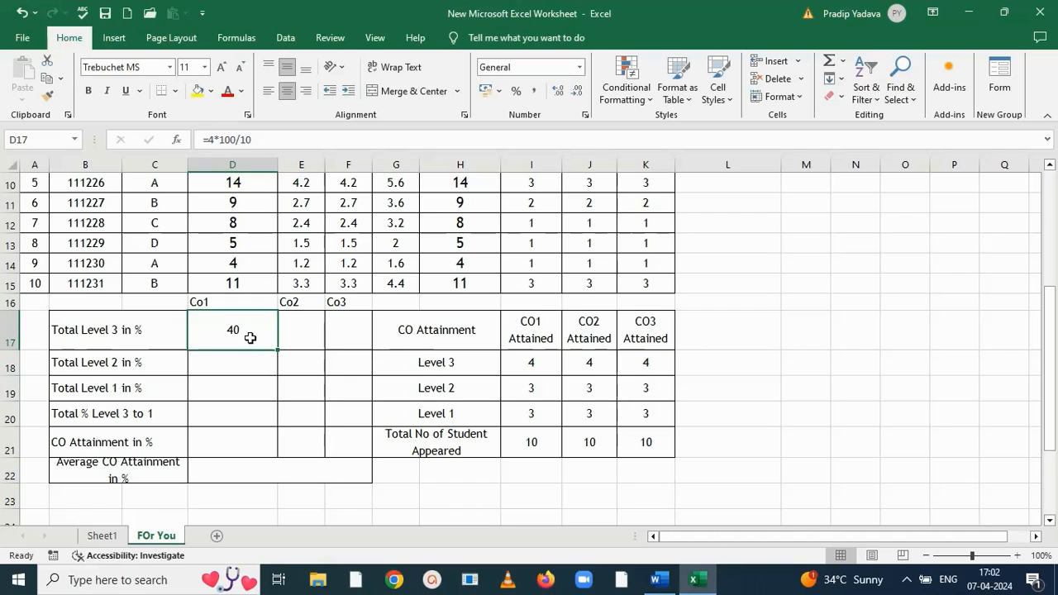
Enter 30 for both the Total Level 2 and Total Level 1 percentages of CO1, in D18 and D19
{"action": "left_click", "coordinate": [237, 372]}
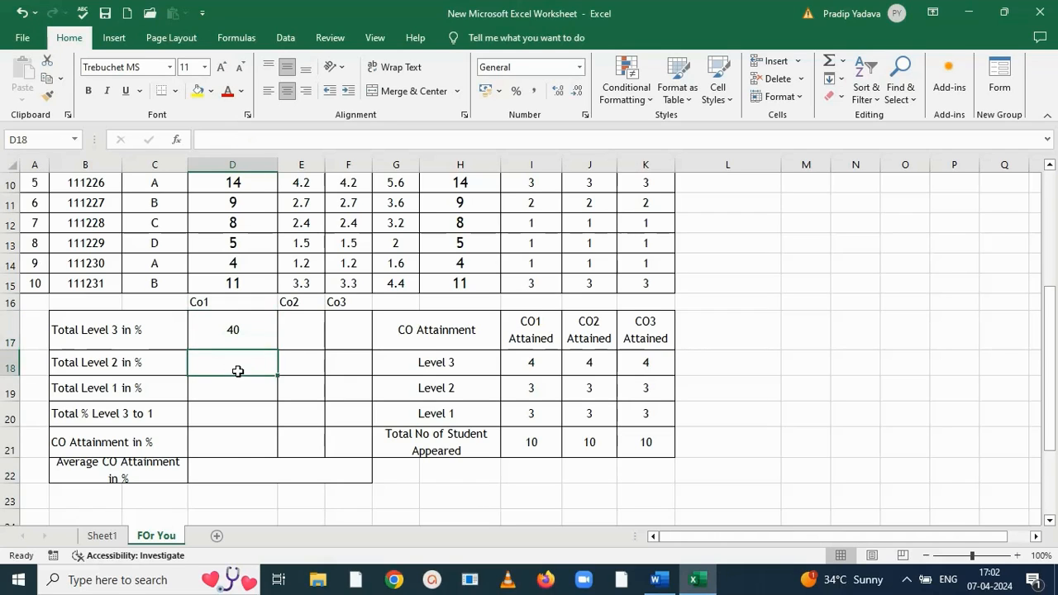
{"action": "type", "text": "30"}
{"action": "key", "text": "Return"}
{"action": "type", "text": "30"}
{"action": "key", "text": "Return"}
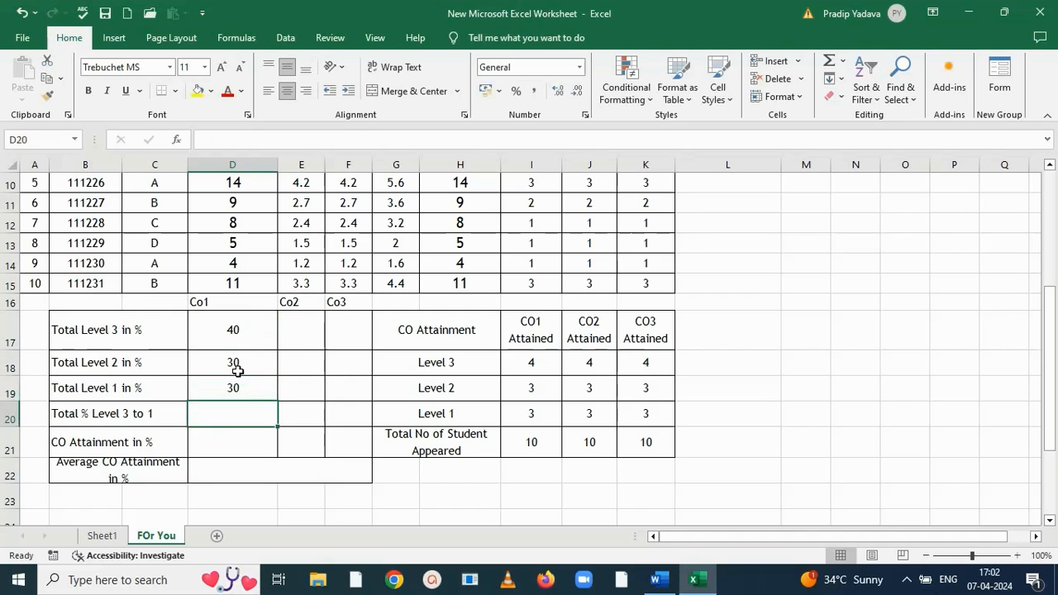
Copy the three CO1 level percentages in D17:D19 into the Co2 and Co3 columns
{"action": "left_click", "coordinate": [248, 329]}
{"action": "left_click_drag", "start_coordinate": [250, 348], "coordinate": [255, 399]}
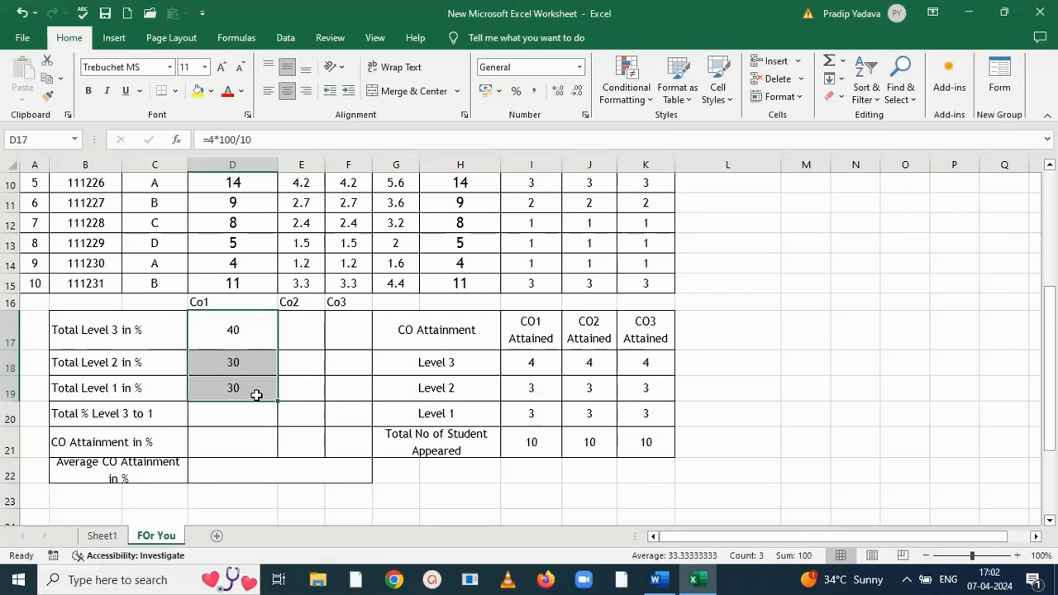
{"action": "key", "text": "ctrl+c"}
{"action": "left_click_drag", "start_coordinate": [311, 343], "coordinate": [342, 380]}
{"action": "key", "text": "ctrl+v"}
Enter 100 in the Total % Level 3 to 1 row for Co1, Co2 and Co3
{"action": "left_click", "coordinate": [226, 410]}
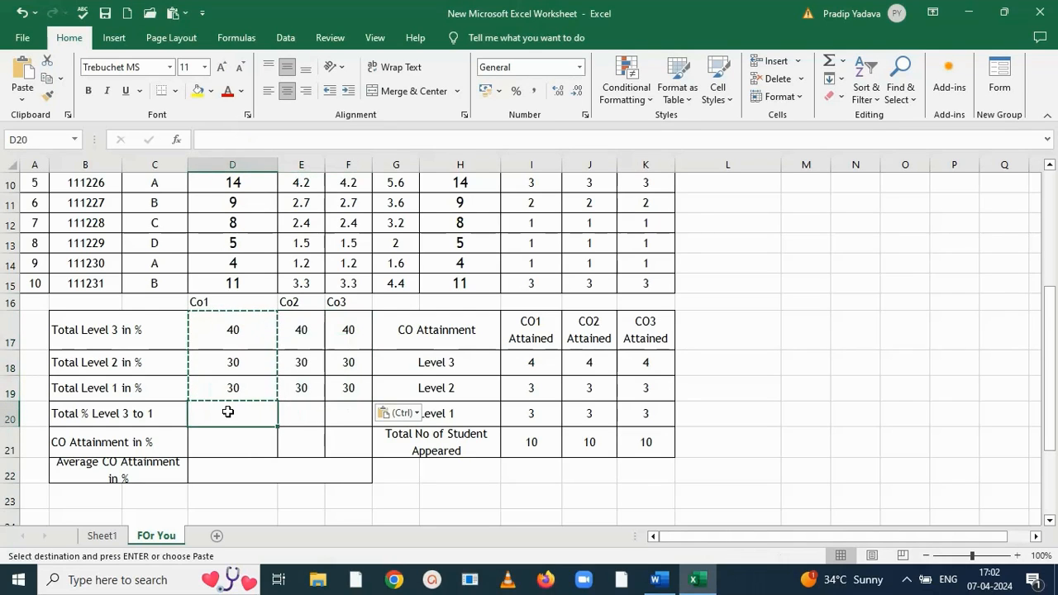
{"action": "type", "text": "100"}
{"action": "key", "text": "Tab"}
{"action": "type", "text": "100"}
{"action": "key", "text": "Tab"}
{"action": "type", "text": "100"}
{"action": "left_click", "coordinate": [218, 435]}
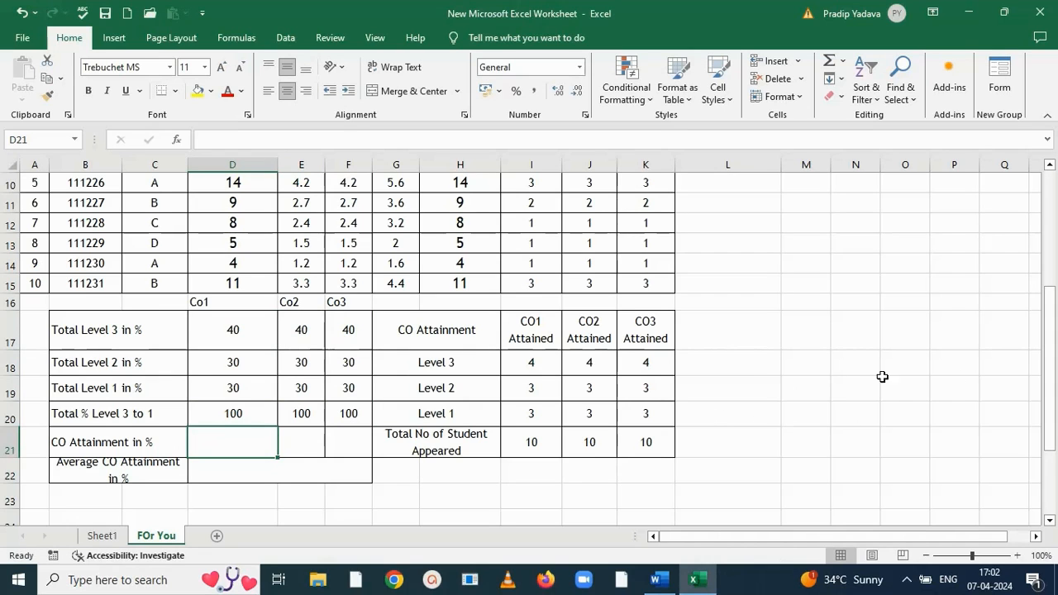
Examine the CO attainment percentage formula in M6 and return to the Co1 CO Attainment in % cell, D21
{"action": "left_click_drag", "start_coordinate": [1052, 380], "coordinate": [1053, 264]}
{"action": "left_click", "coordinate": [824, 280]}
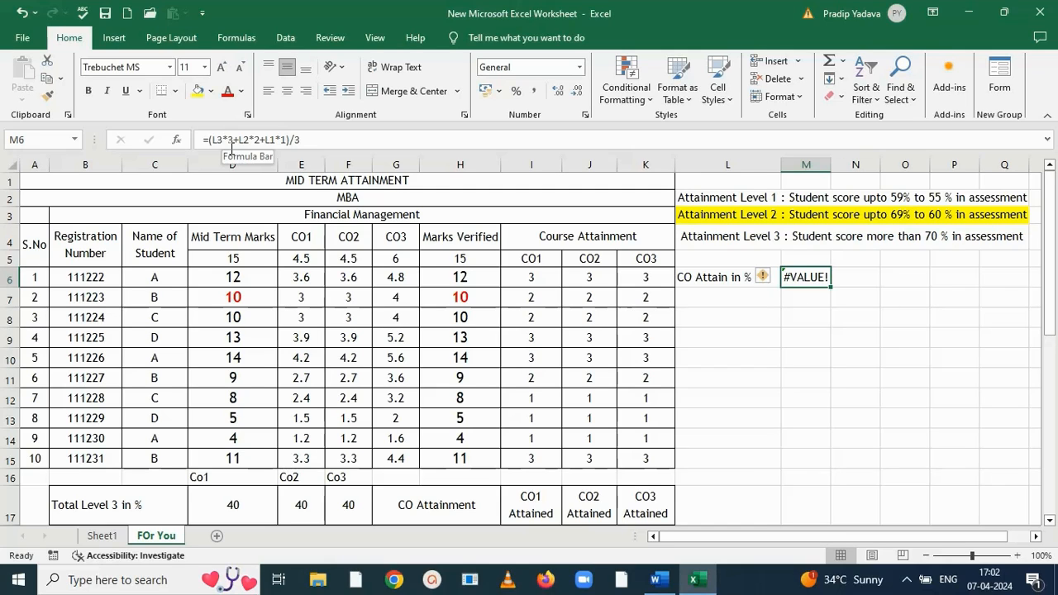
{"action": "left_click_drag", "start_coordinate": [1049, 330], "coordinate": [1051, 496]}
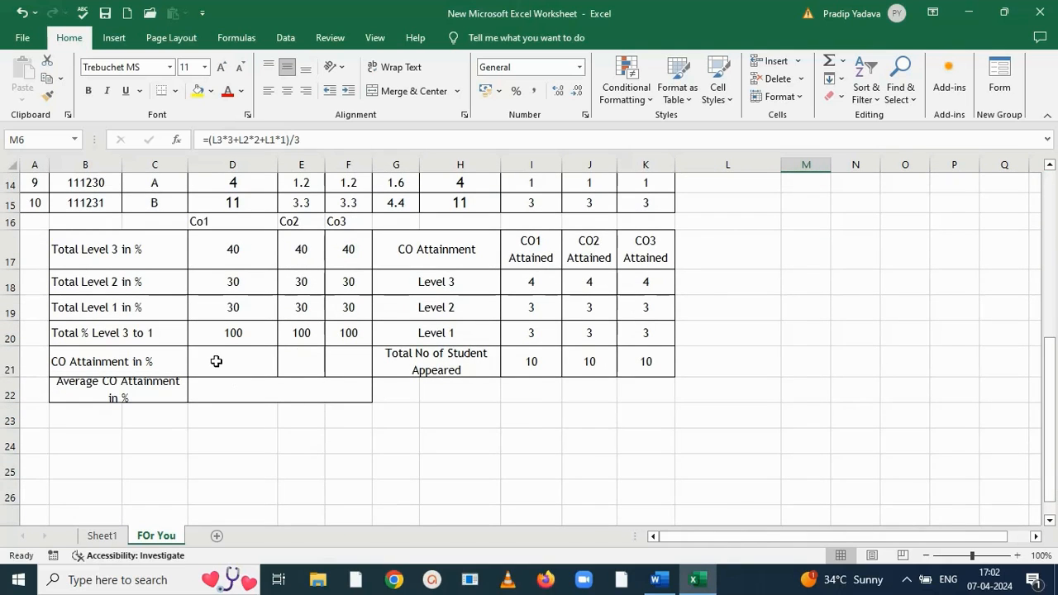
{"action": "left_click", "coordinate": [216, 361]}
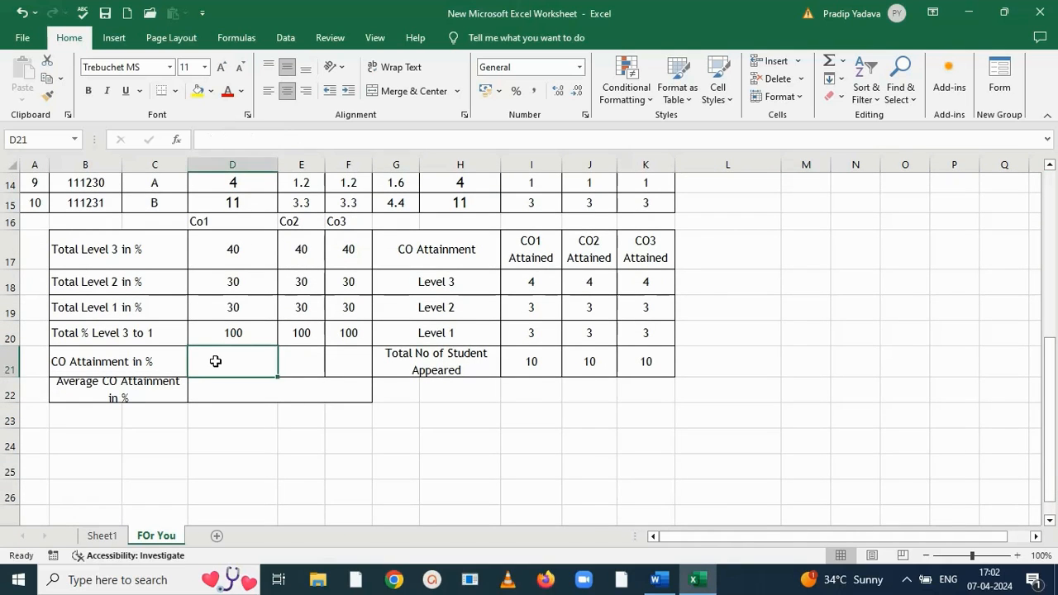
Enter the formula =(D17*3+D18*2+D19*1)/3 for the Co1 CO Attainment in % in D21
{"action": "type", "text": "="}
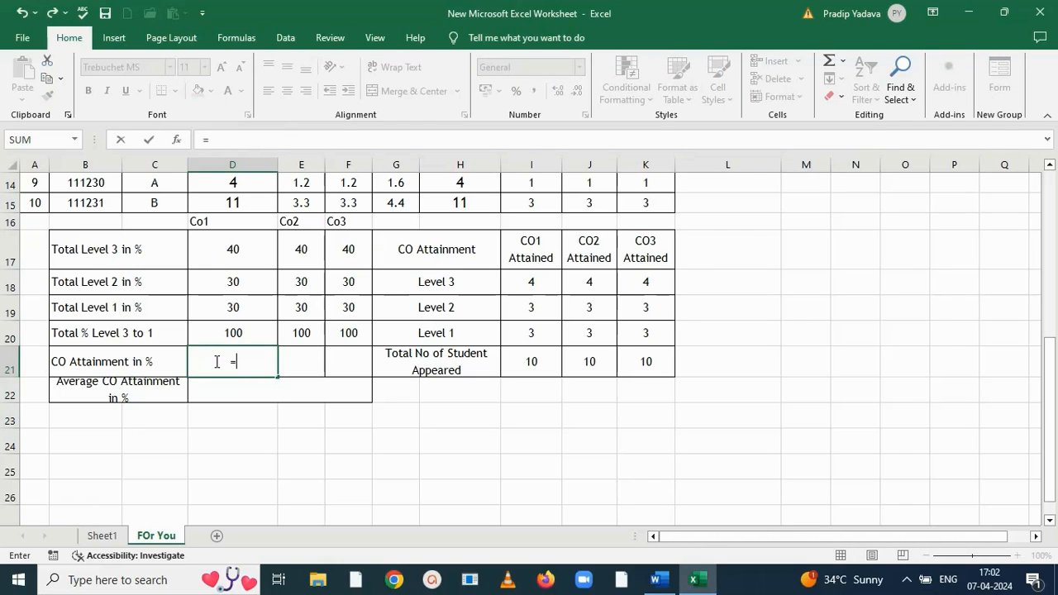
{"action": "left_click", "coordinate": [247, 246]}
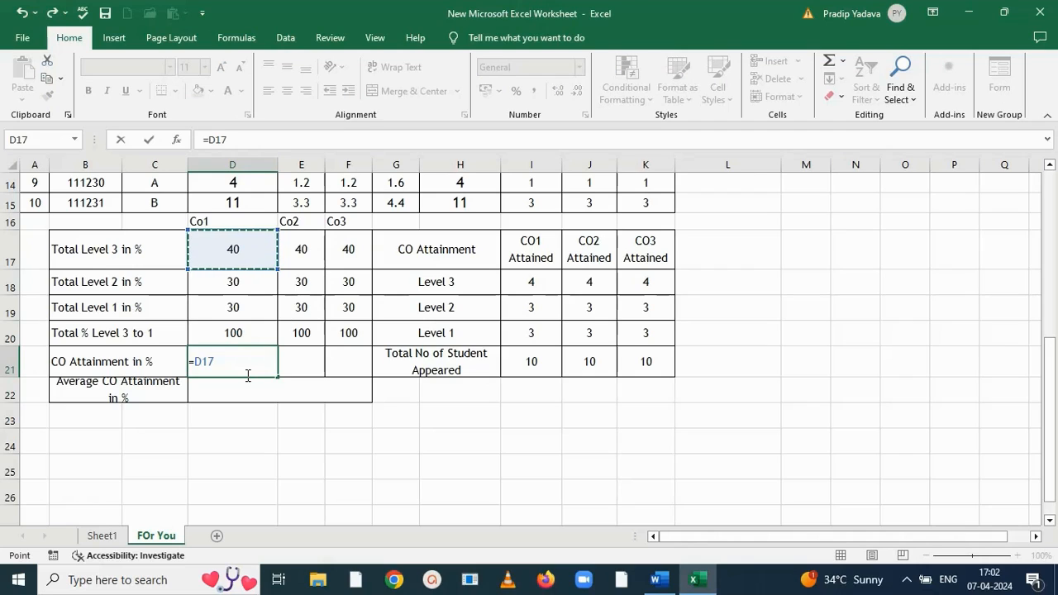
{"action": "key", "text": "BackSpace"}
{"action": "key", "text": "BackSpace"}
{"action": "key", "text": "BackSpace"}
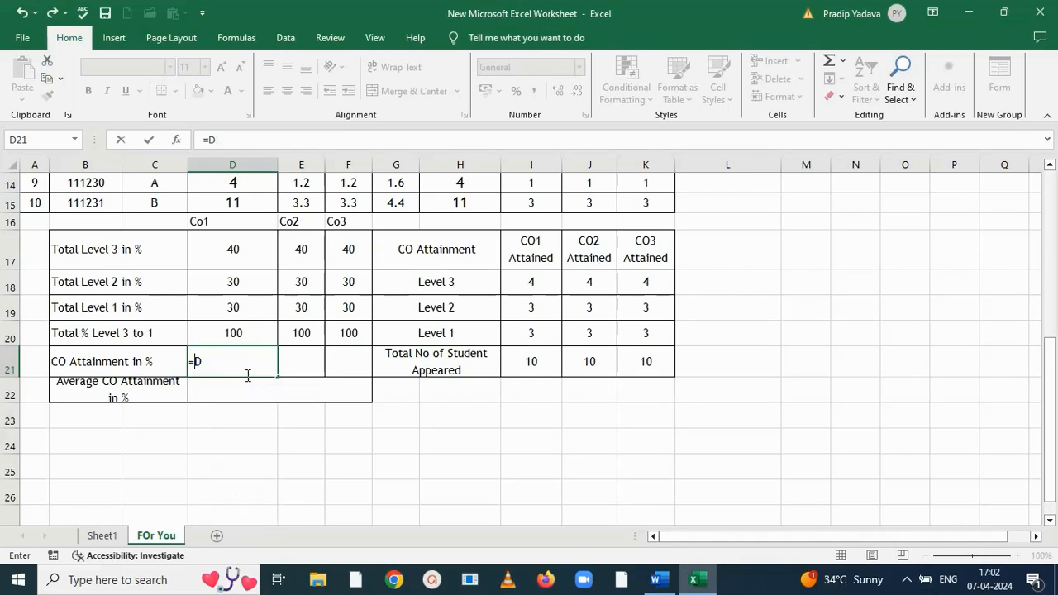
{"action": "type", "text": "("}
{"action": "left_click", "coordinate": [235, 257]}
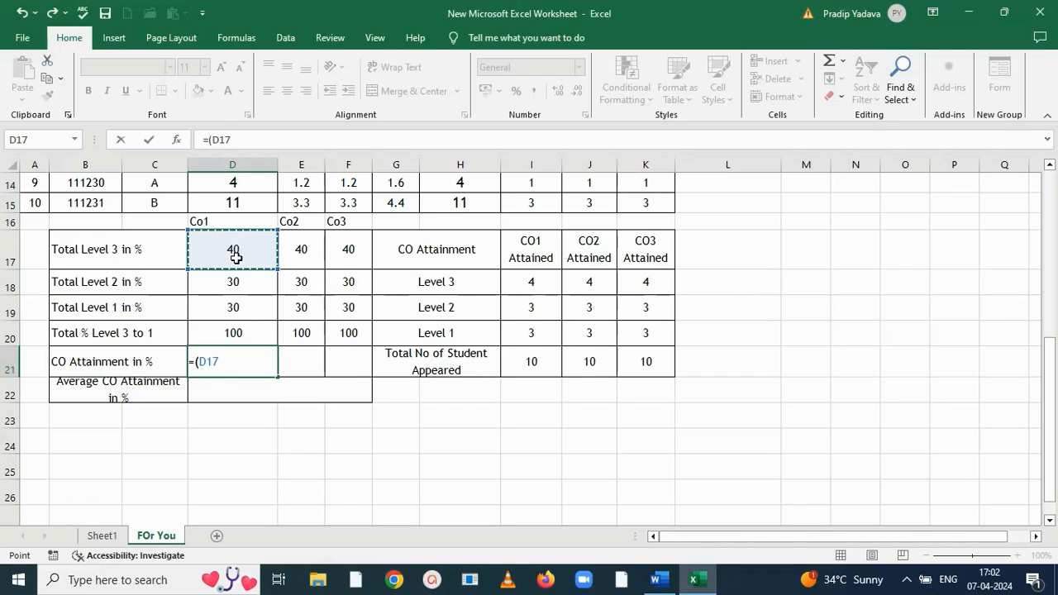
{"action": "type", "text": "*3+"}
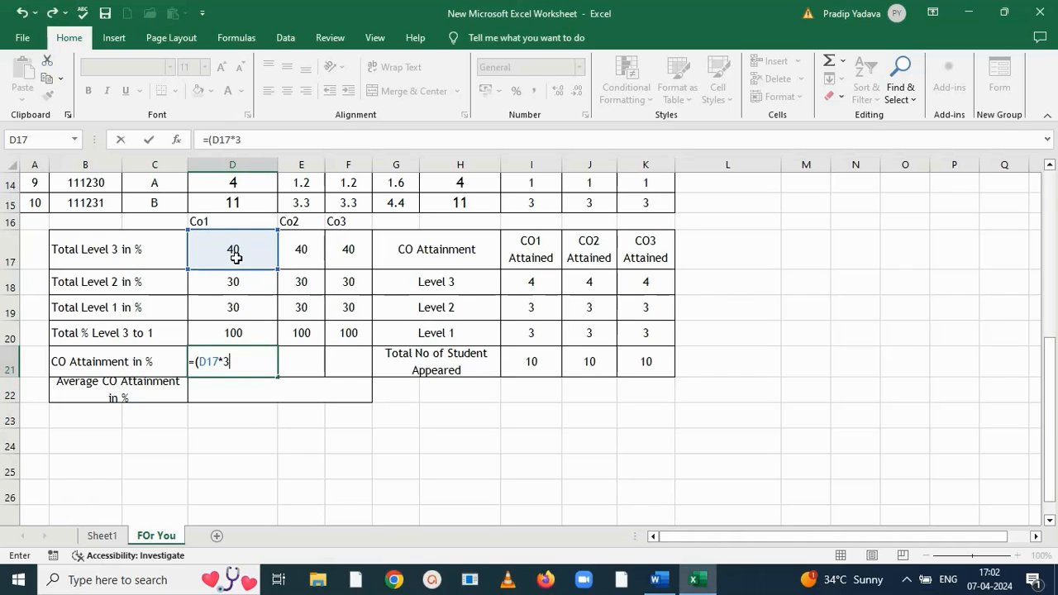
{"action": "left_click", "coordinate": [239, 281]}
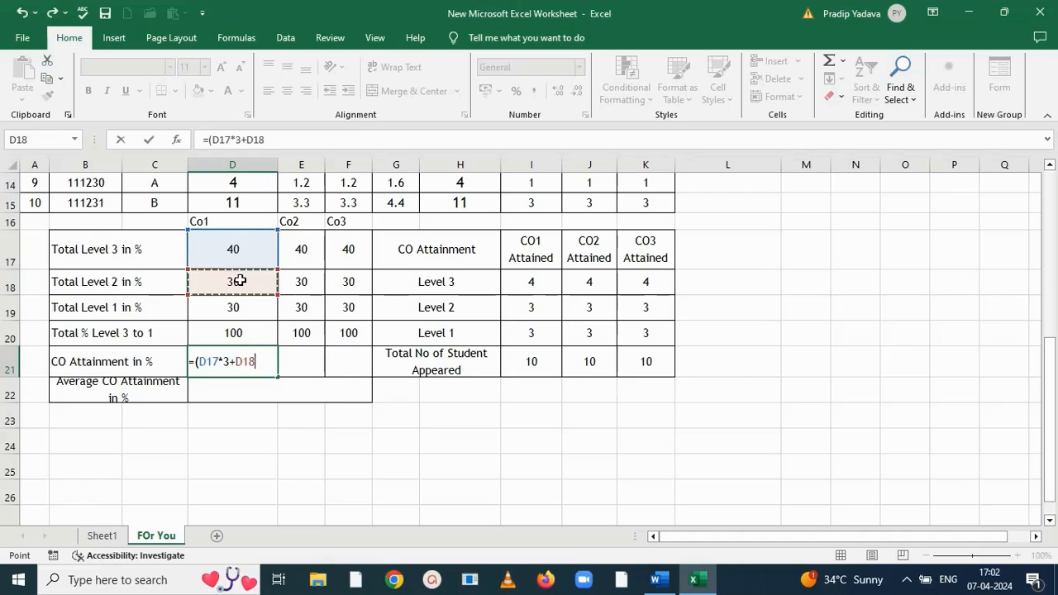
{"action": "type", "text": "*"}
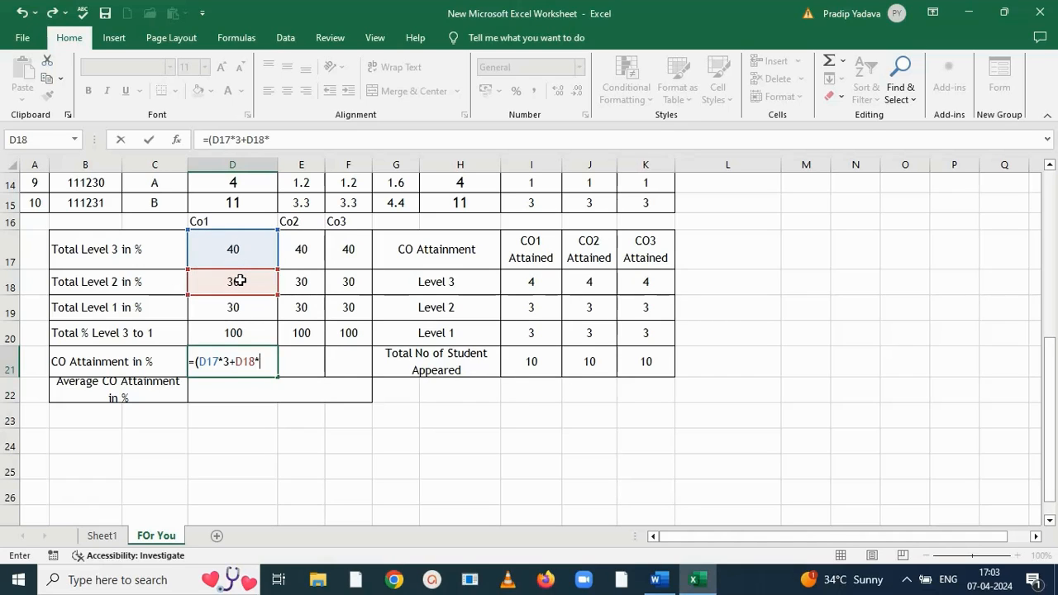
{"action": "type", "text": "2+"}
{"action": "left_click", "coordinate": [237, 307]}
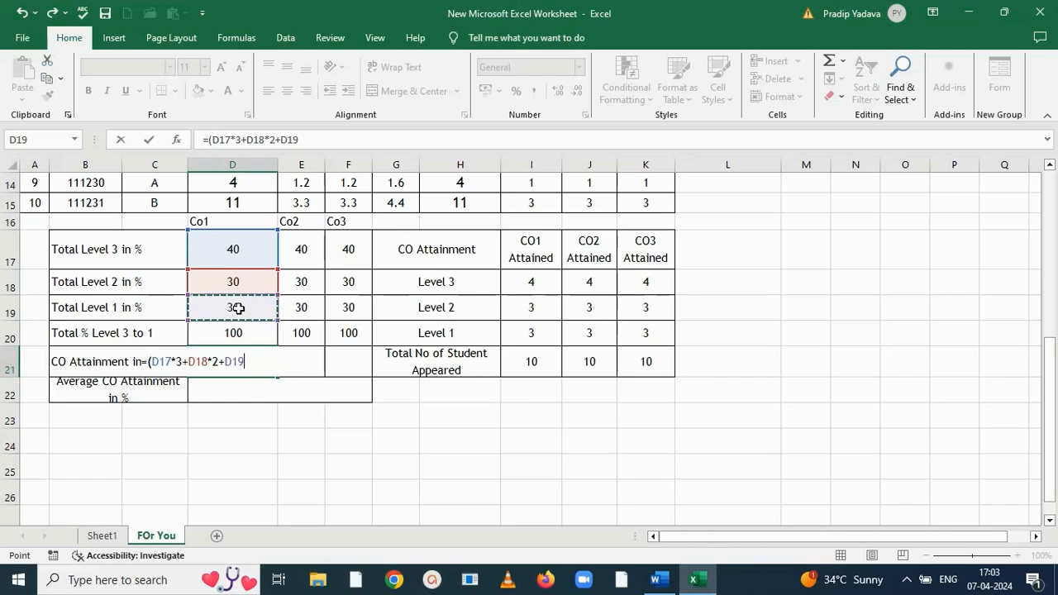
{"action": "type", "text": "*"}
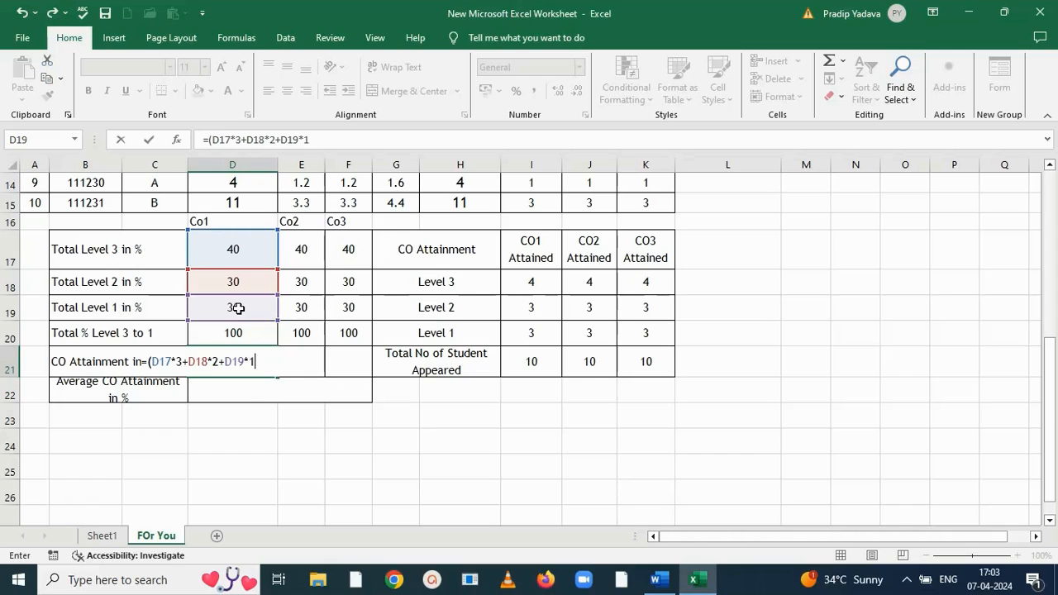
{"action": "type", "text": "1)/3"}
{"action": "key", "text": "Return"}
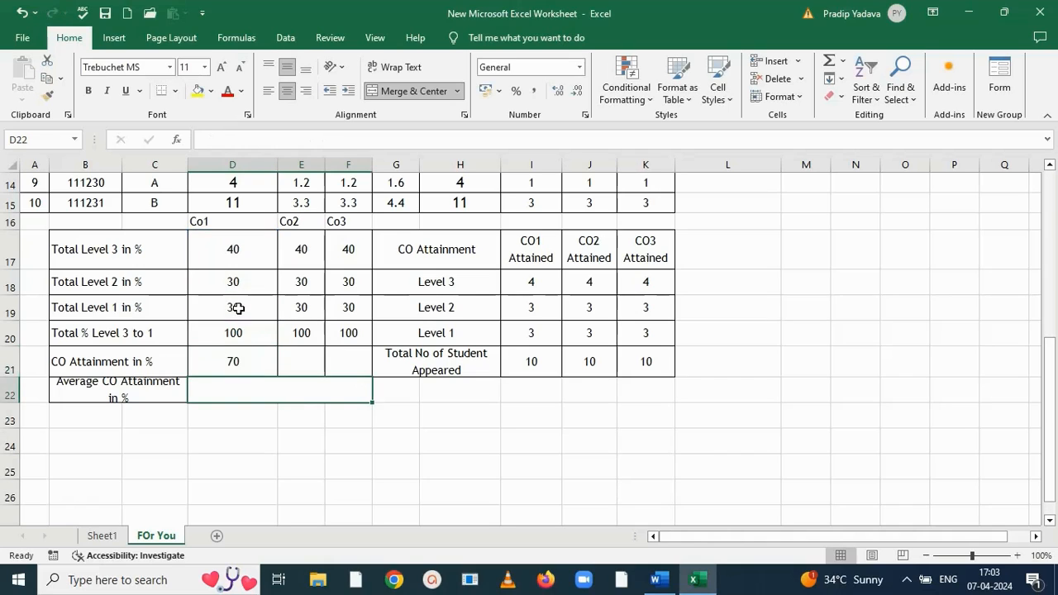
Copy the Co1 CO Attainment in % formula from D21 into the Co2 and Co3 cells, E21:F21
{"action": "left_click", "coordinate": [233, 362]}
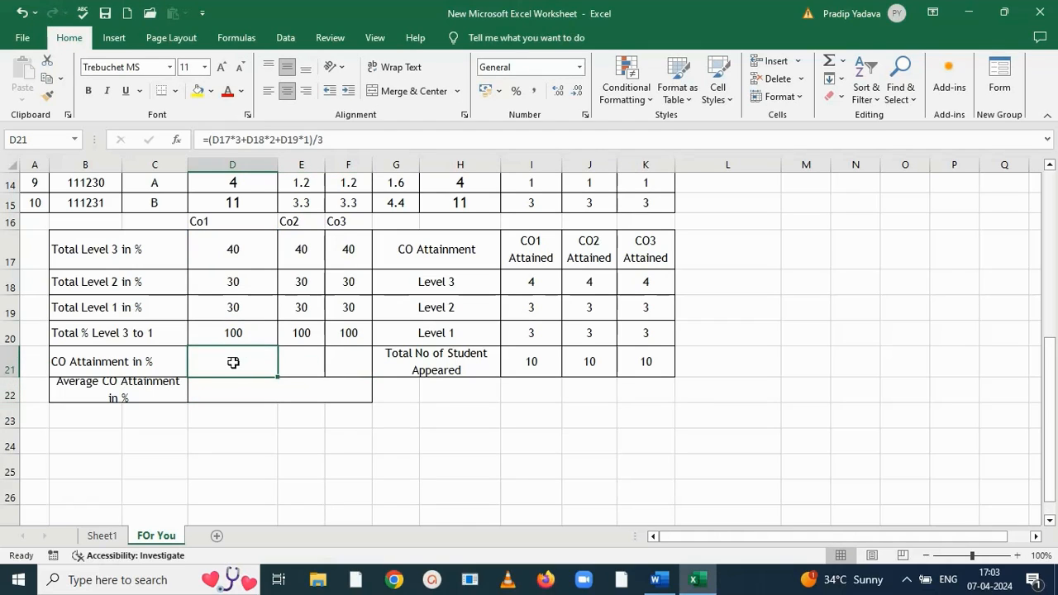
{"action": "key", "text": "ctrl+c"}
{"action": "left_click_drag", "start_coordinate": [303, 354], "coordinate": [335, 357]}
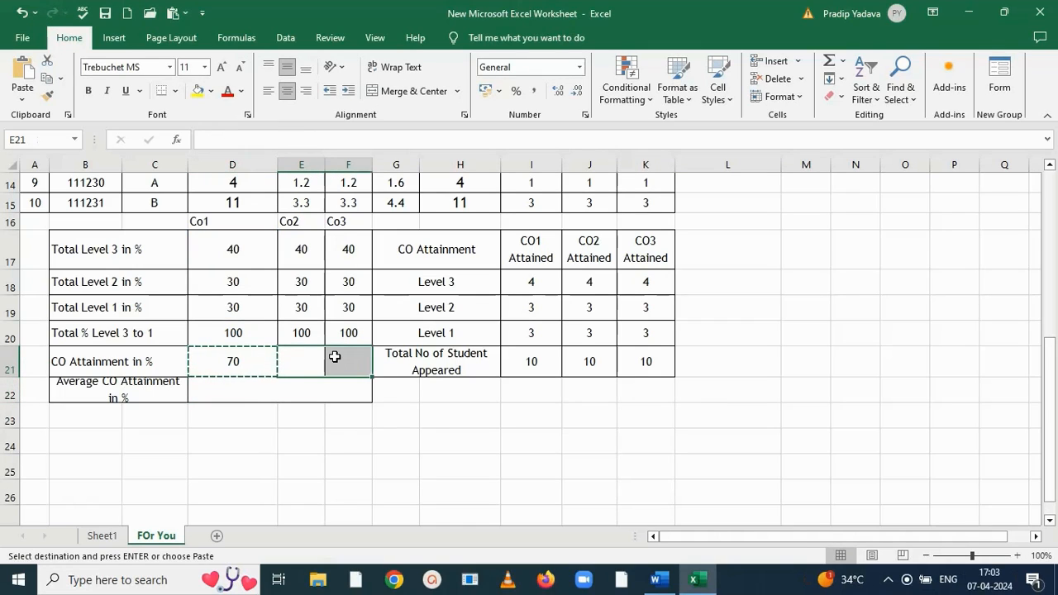
{"action": "key", "text": "ctrl+v"}
Enter 70 % as the Average CO Attainment in % in the merged cell D22
{"action": "left_click_drag", "start_coordinate": [236, 255], "coordinate": [347, 333]}
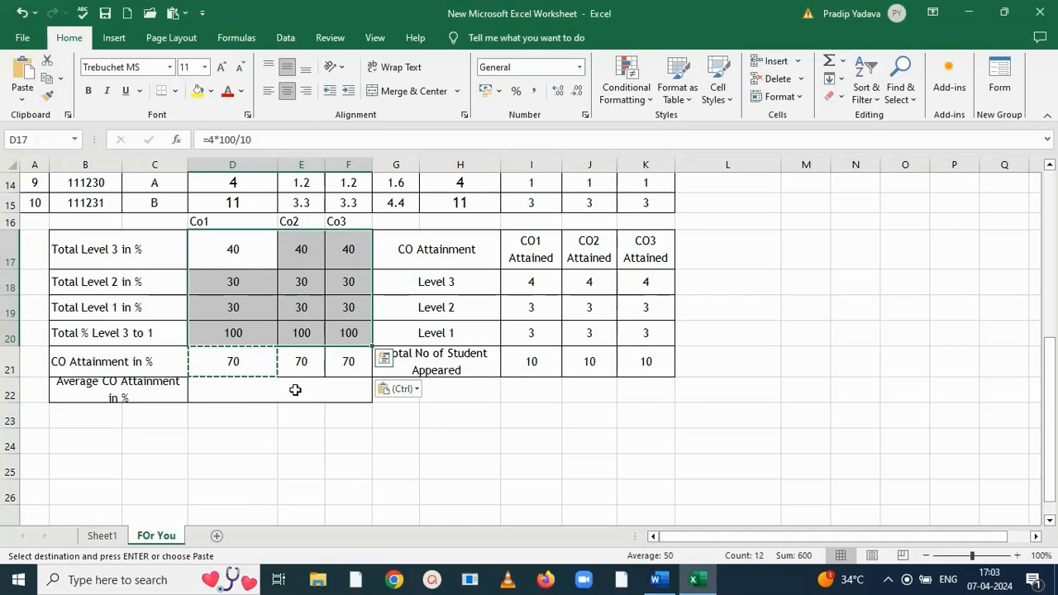
{"action": "left_click", "coordinate": [256, 392]}
{"action": "type", "text": "7-"}
{"action": "key", "text": "BackSpace"}
{"action": "type", "text": "0"}
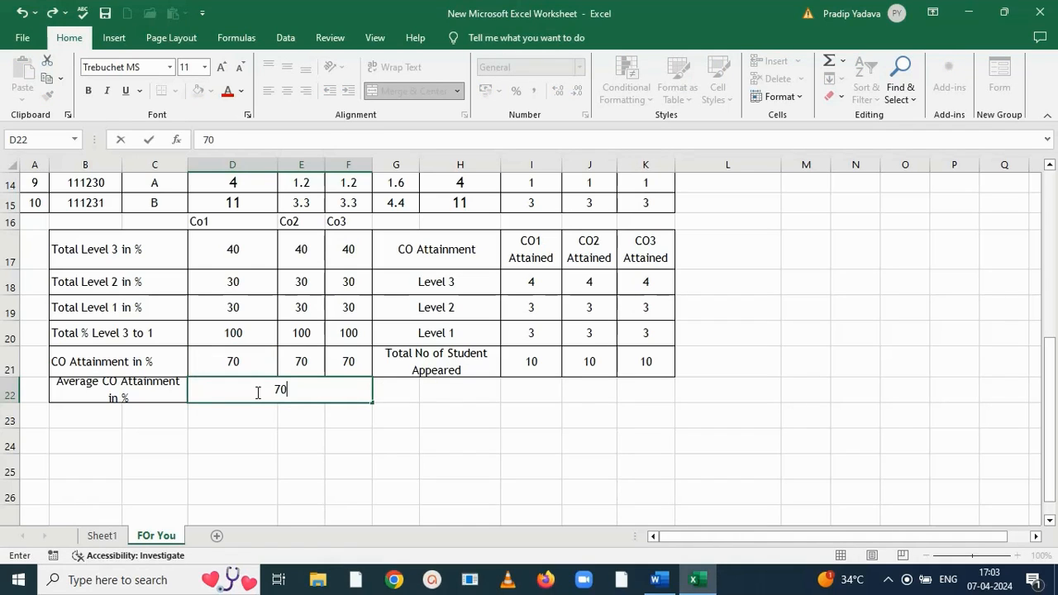
{"action": "type", "text": " %"}
{"action": "left_click", "coordinate": [484, 440]}
Review the average CO attainment against the attainment level criteria, the mid-term marks, the level percentages and the CO1 to CO3 headings
{"action": "left_click_drag", "start_coordinate": [1050, 358], "coordinate": [1045, 207]}
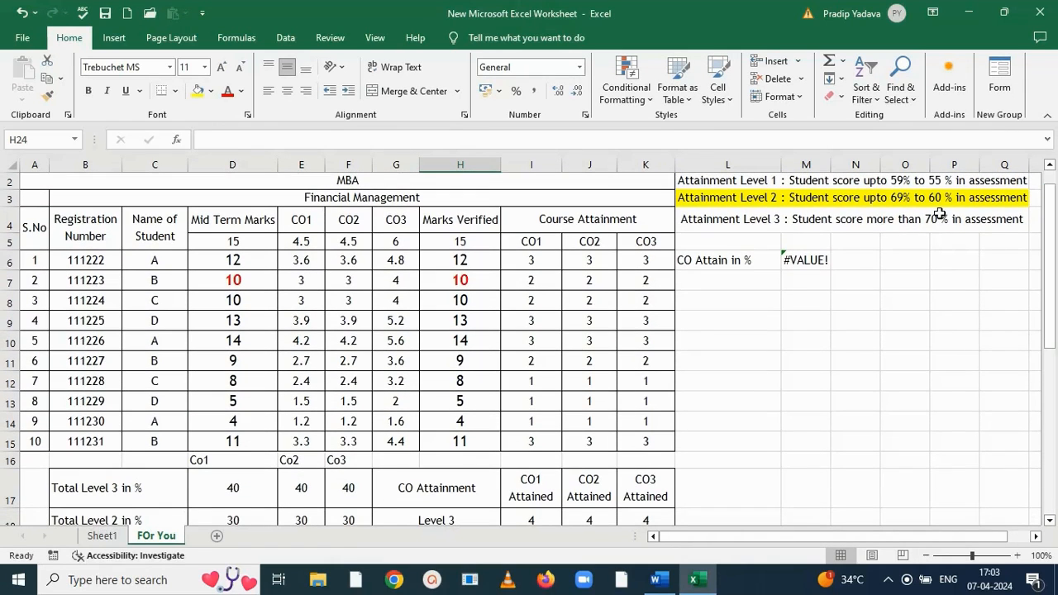
{"action": "left_click_drag", "start_coordinate": [892, 197], "coordinate": [867, 199]}
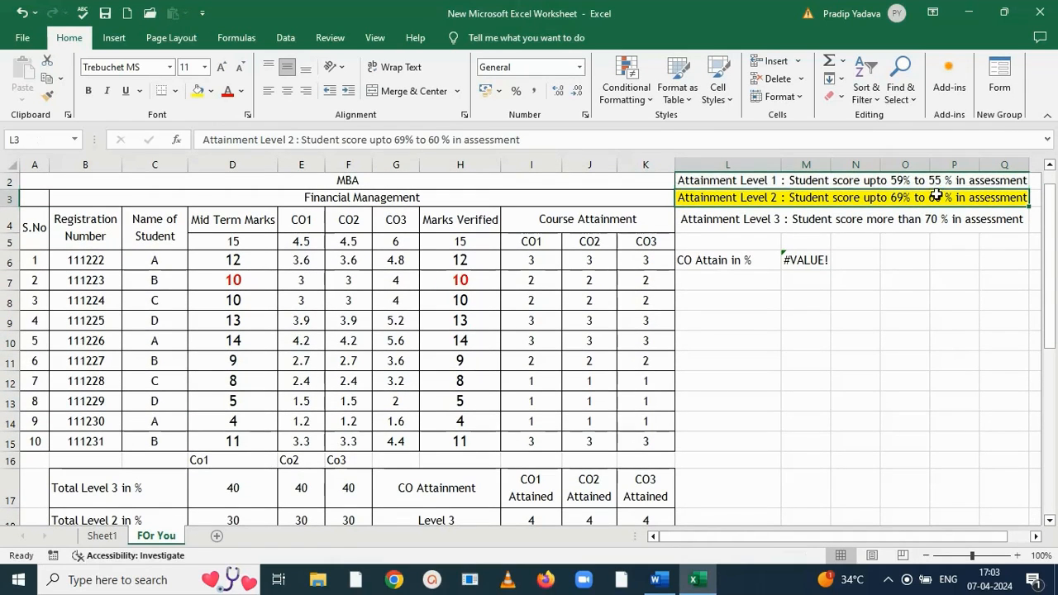
{"action": "left_click_drag", "start_coordinate": [1053, 243], "coordinate": [1049, 388]}
{"action": "left_click", "coordinate": [282, 392]}
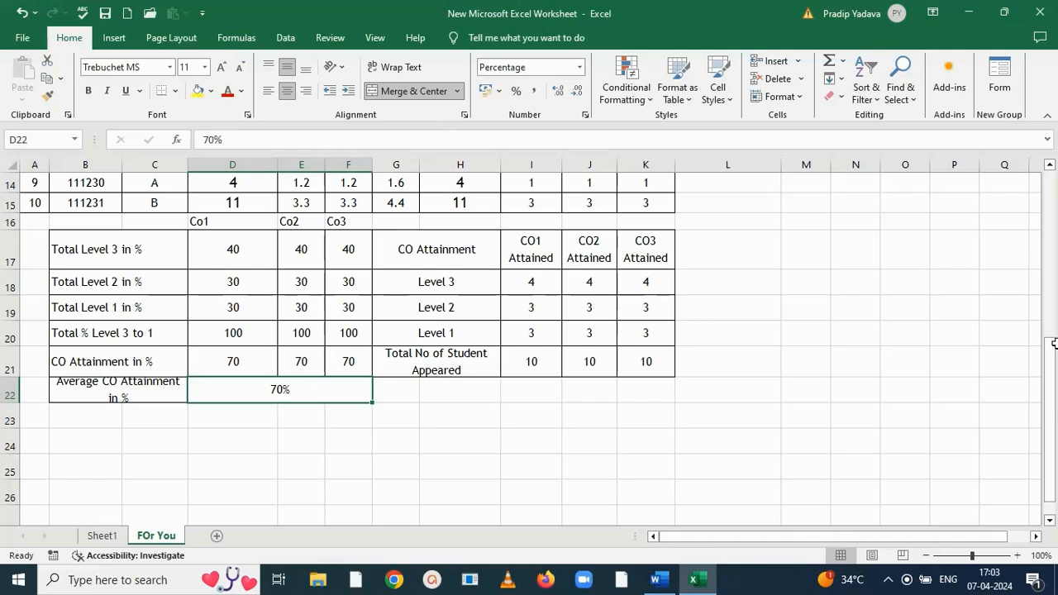
{"action": "left_click_drag", "start_coordinate": [1051, 399], "coordinate": [1055, 209]}
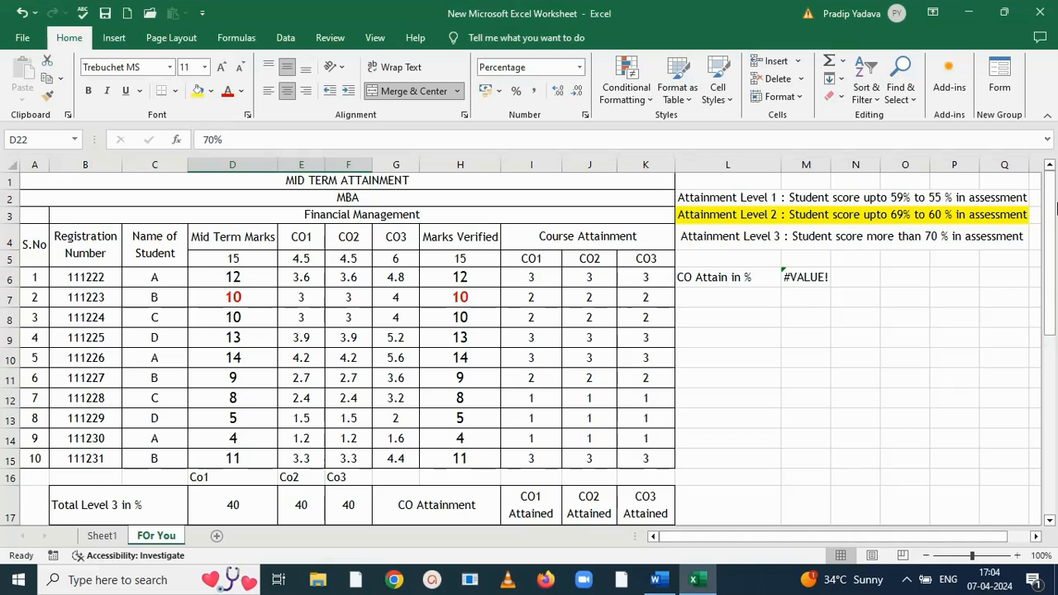
{"action": "left_click_drag", "start_coordinate": [1048, 278], "coordinate": [1046, 314]}
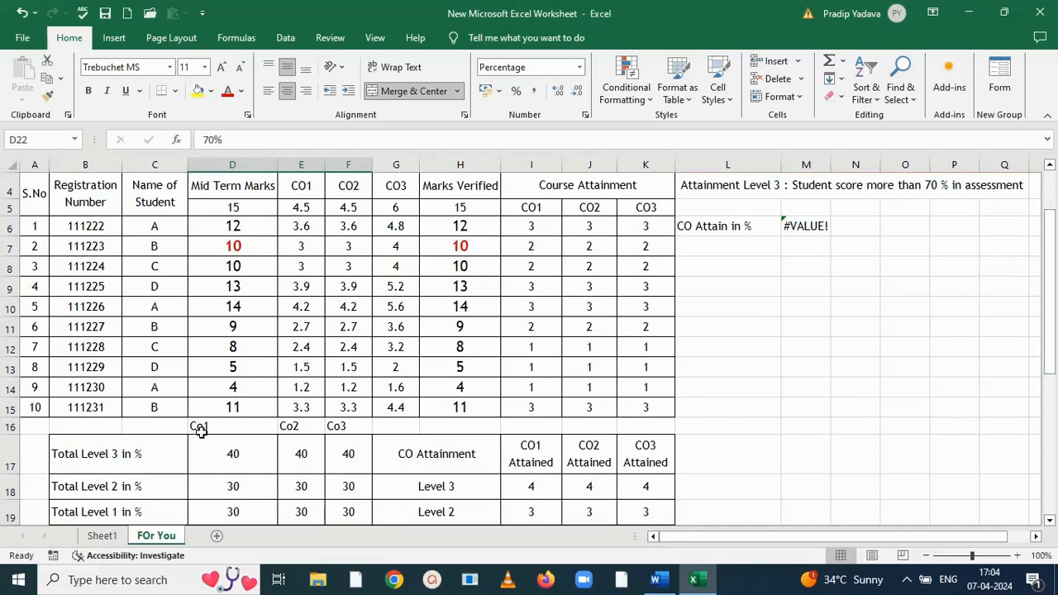
{"action": "left_click_drag", "start_coordinate": [242, 223], "coordinate": [225, 410]}
{"action": "scroll", "coordinate": [1003, 238], "scroll_direction": "down", "scroll_amount": 2}
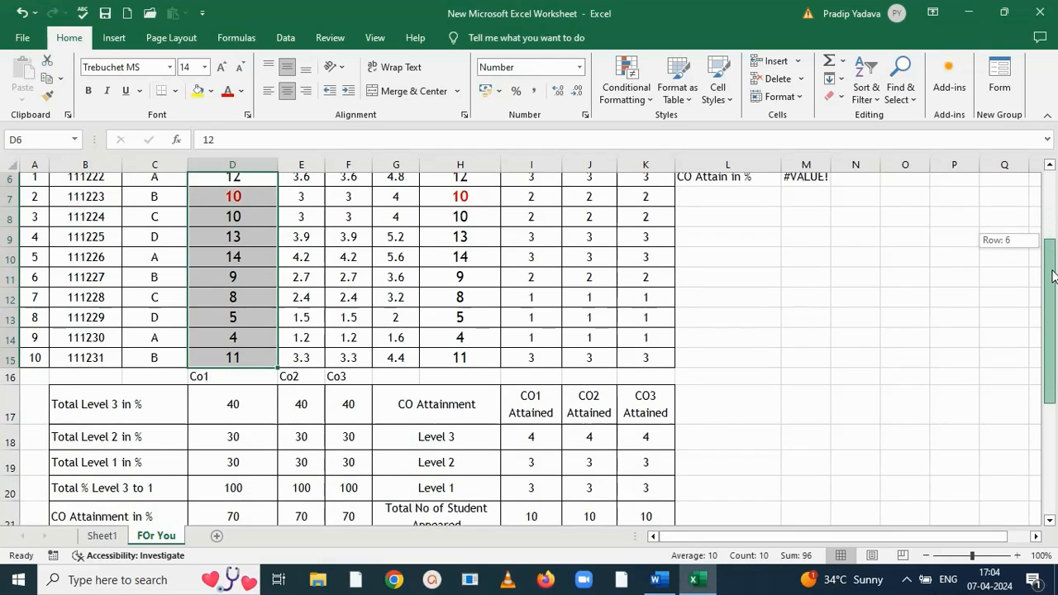
{"action": "left_click_drag", "start_coordinate": [233, 329], "coordinate": [339, 413]}
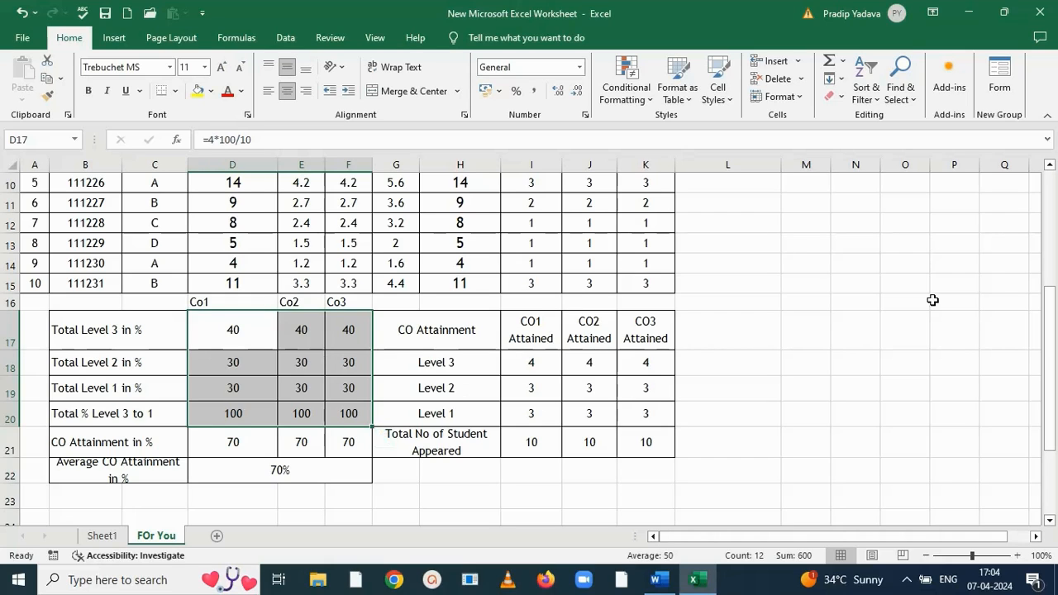
{"action": "mouse_move", "coordinate": [1051, 374]}
{"action": "left_mouse_down"}
{"action": "mouse_move", "coordinate": [1038, 258]}
{"action": "mouse_move", "coordinate": [1049, 262]}
{"action": "mouse_move", "coordinate": [1055, 426]}
{"action": "mouse_move", "coordinate": [1055, 242]}
{"action": "left_mouse_up"}
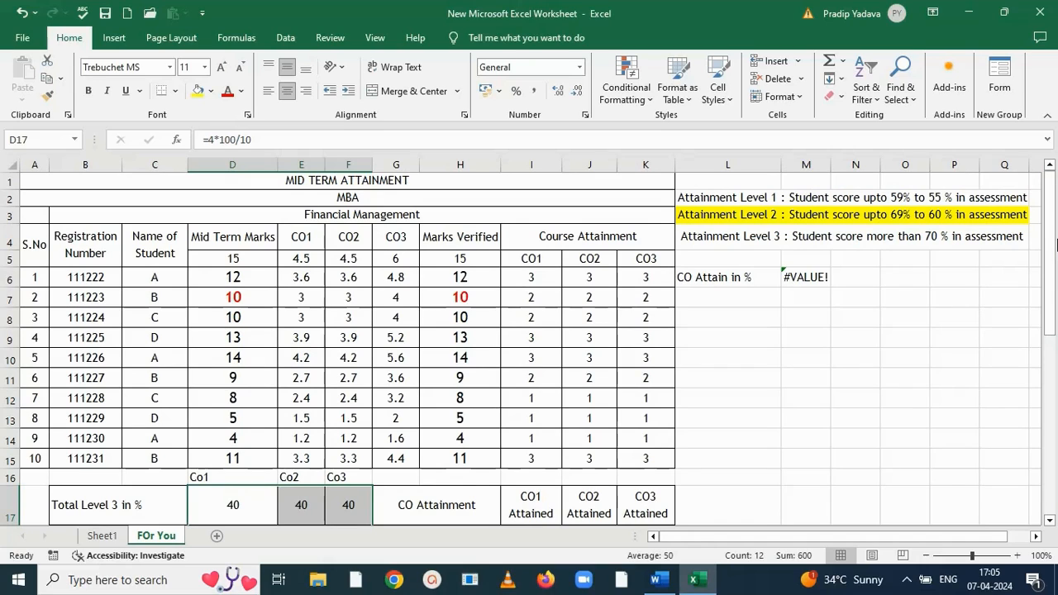
{"action": "left_click_drag", "start_coordinate": [766, 201], "coordinate": [766, 236]}
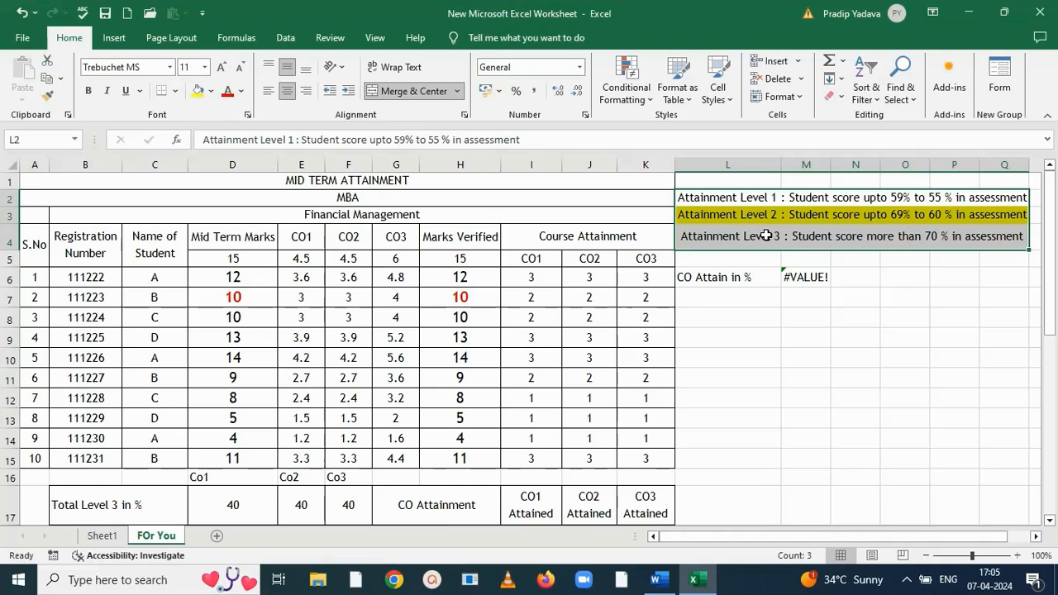
{"action": "left_click_drag", "start_coordinate": [307, 236], "coordinate": [388, 240]}
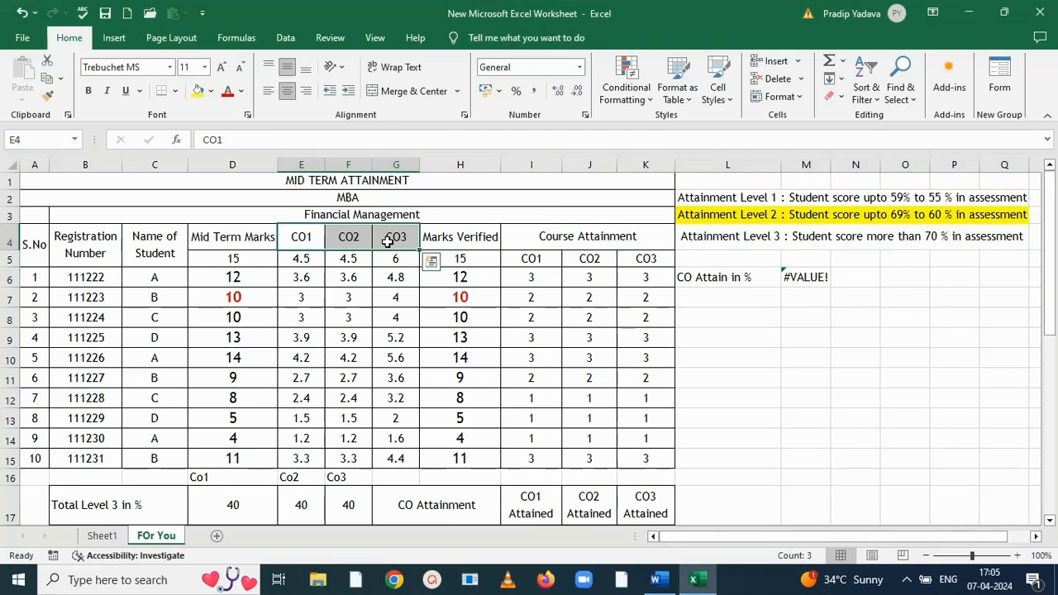